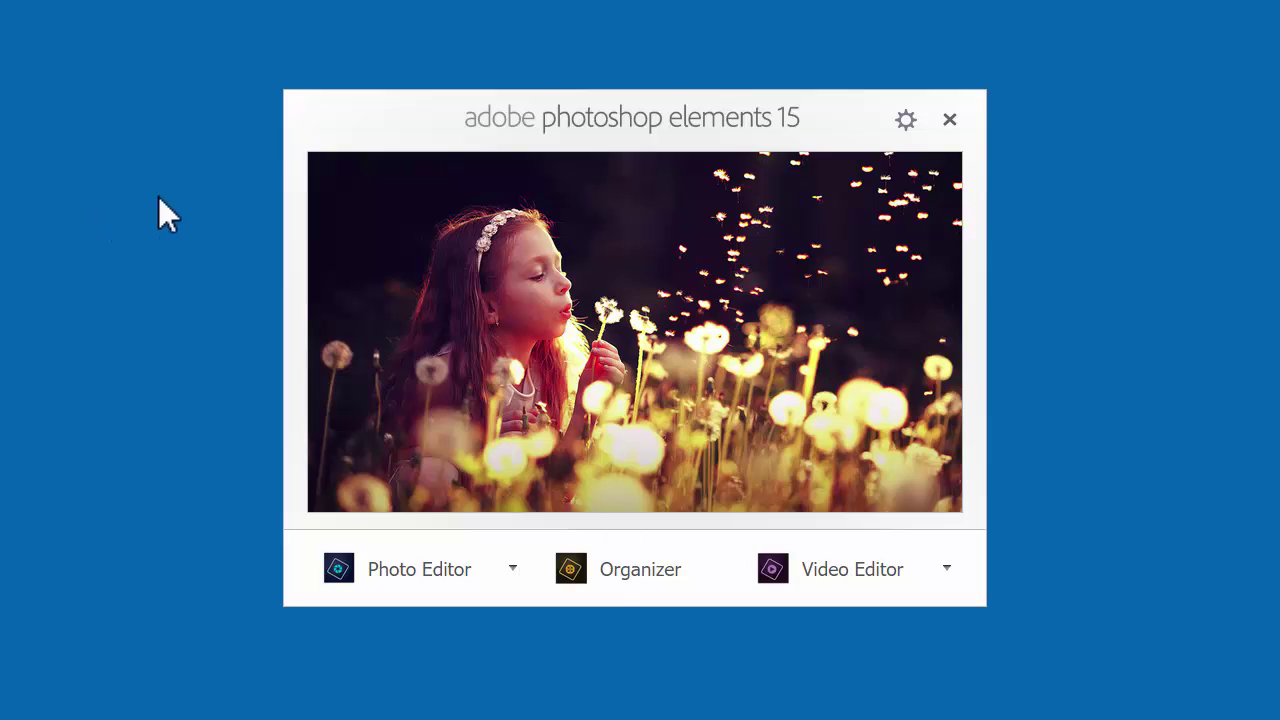
# Step: Launch the Organizer and page through the welcome tour to its final Events slide
pyautogui.click(602, 571)
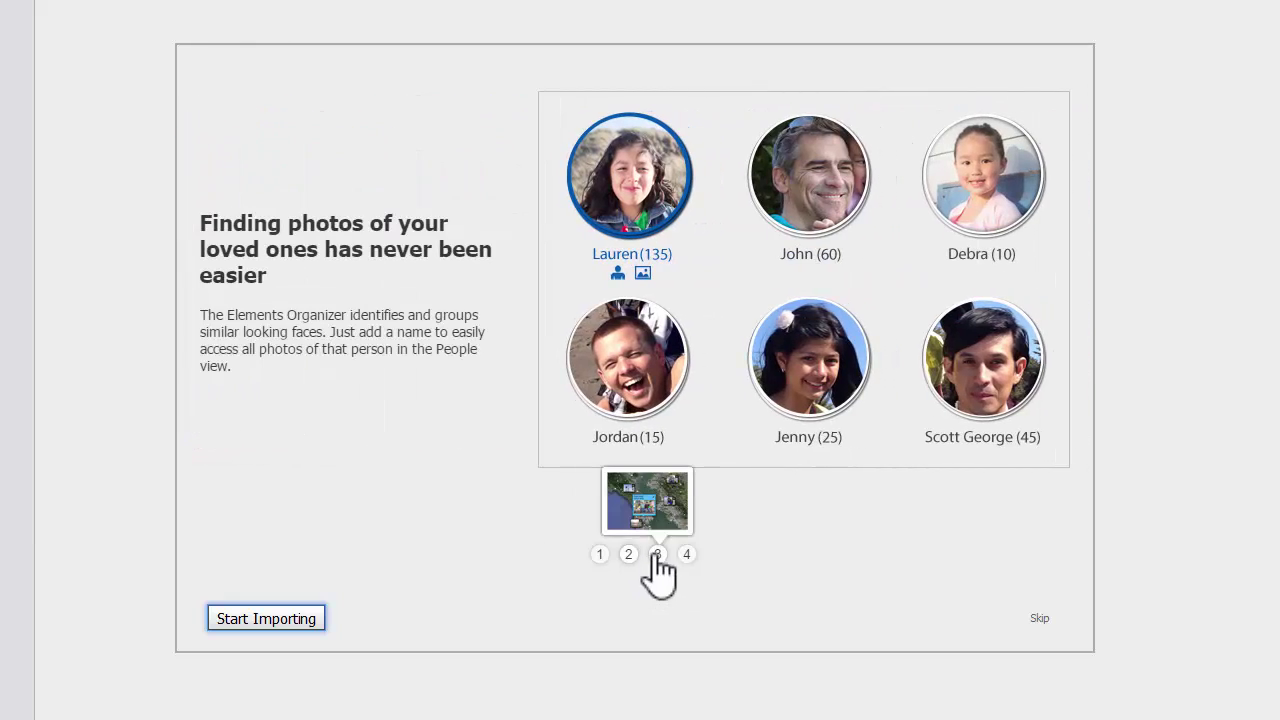
pyautogui.click(657, 554)
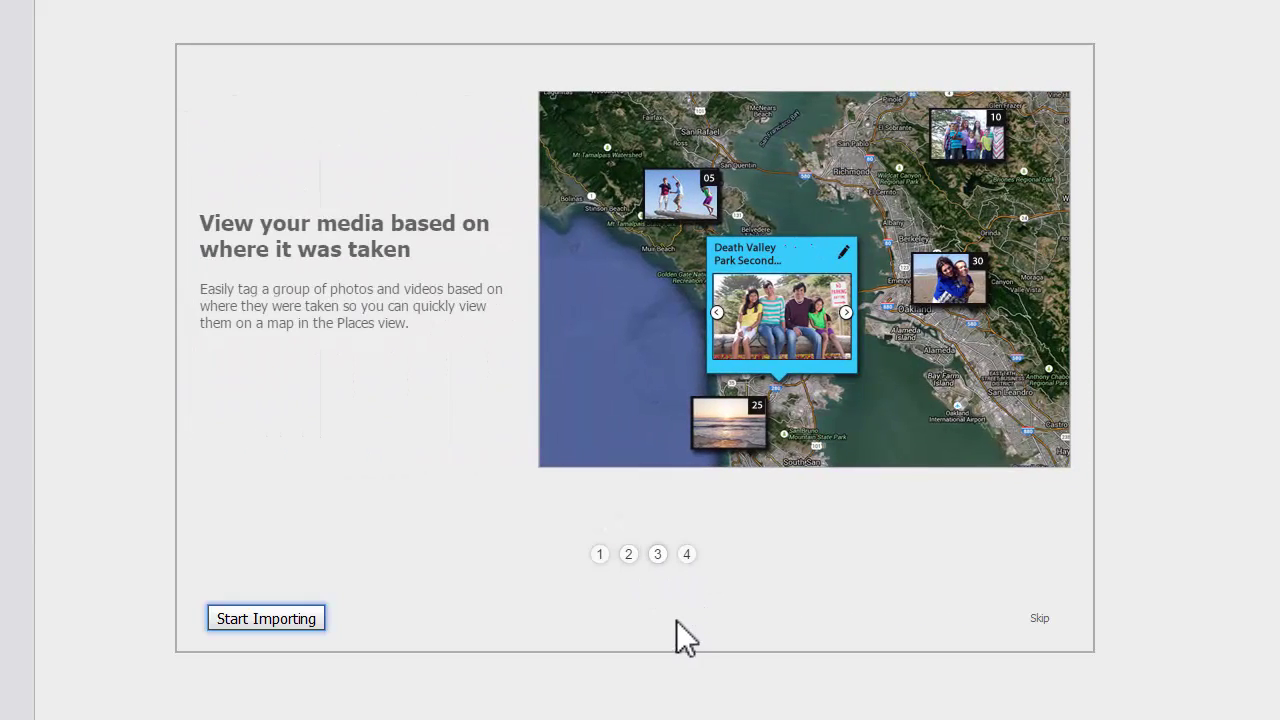
pyautogui.click(686, 554)
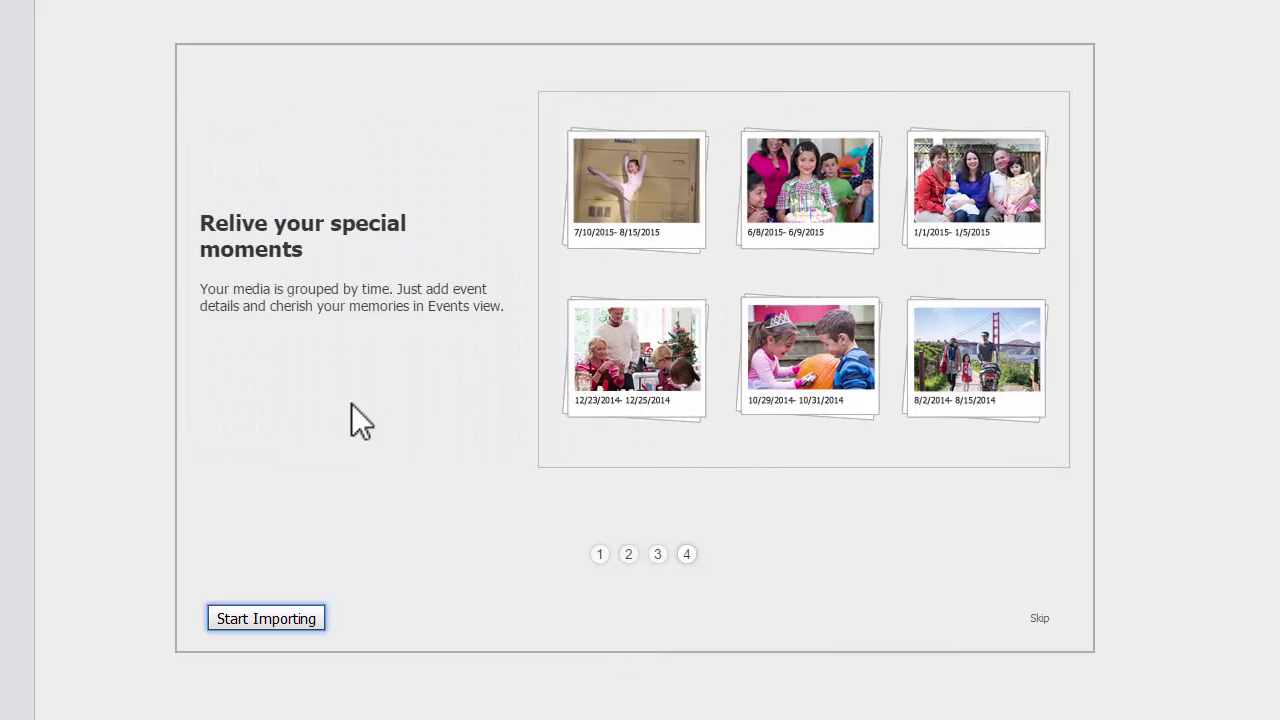
# Step: Start importing media and exclude the Pictures folder from the import
pyautogui.click(308, 621)
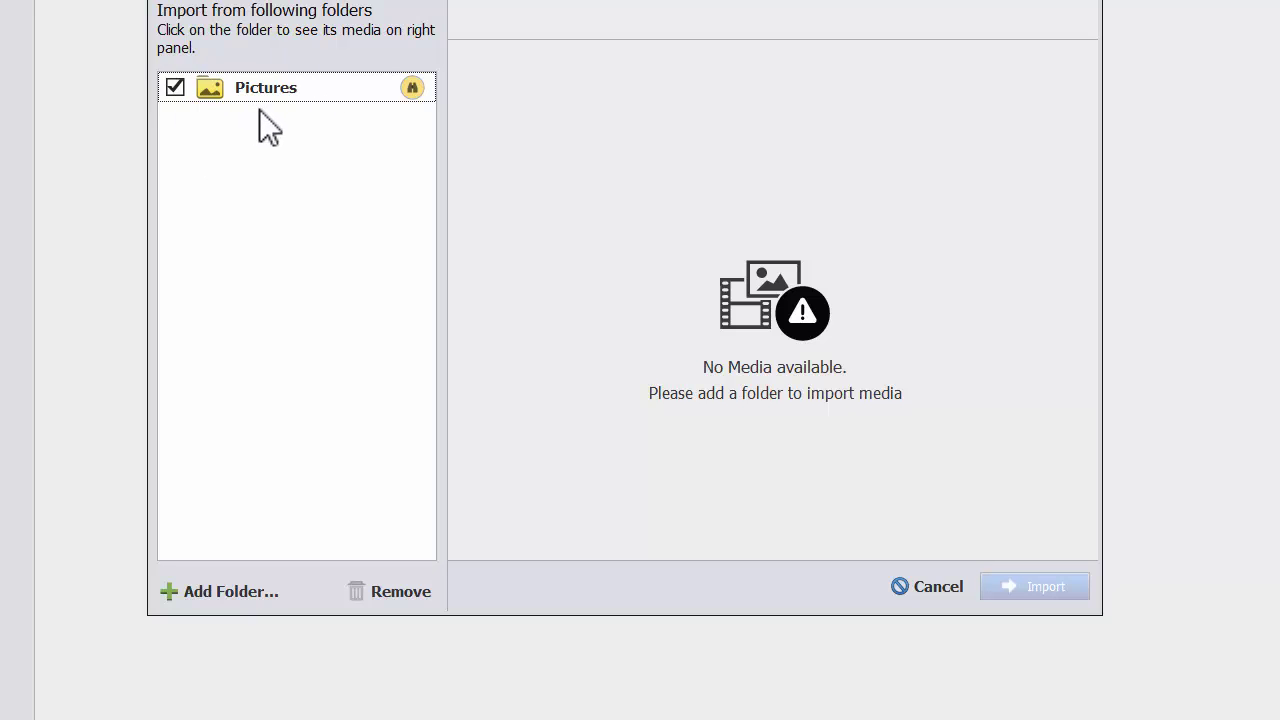
pyautogui.moveTo(344, 16); pyautogui.dragTo(342, 22)
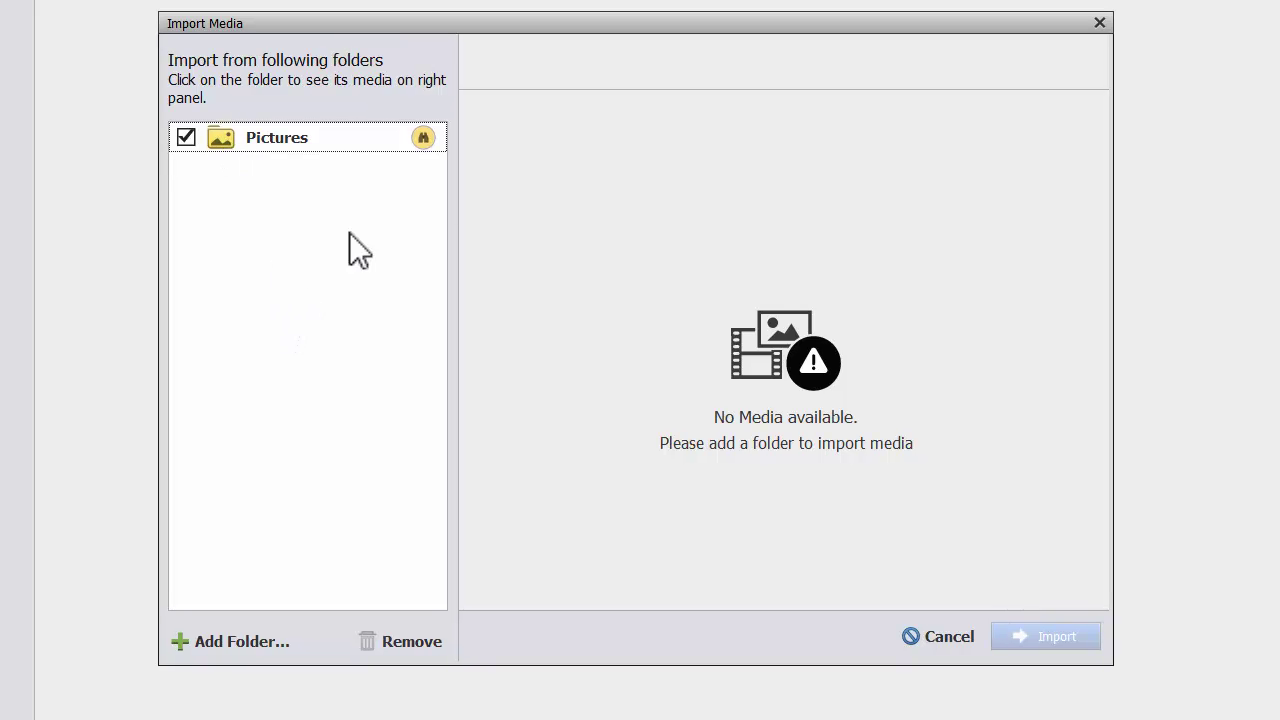
pyautogui.click(430, 149)
# Step: Add the Local Disk (E:) > Public > Pictures > 2016 09 folder as the import source
pyautogui.click(222, 647)
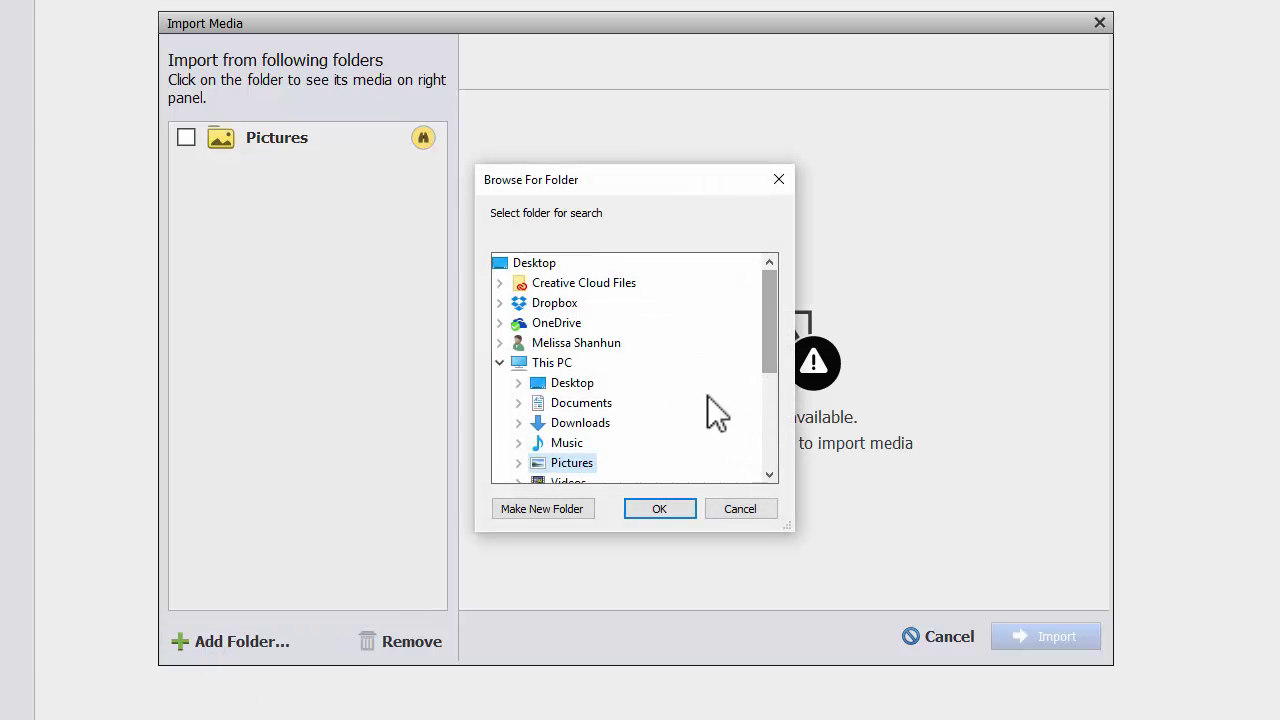
pyautogui.moveTo(766, 378); pyautogui.dragTo(768, 458)
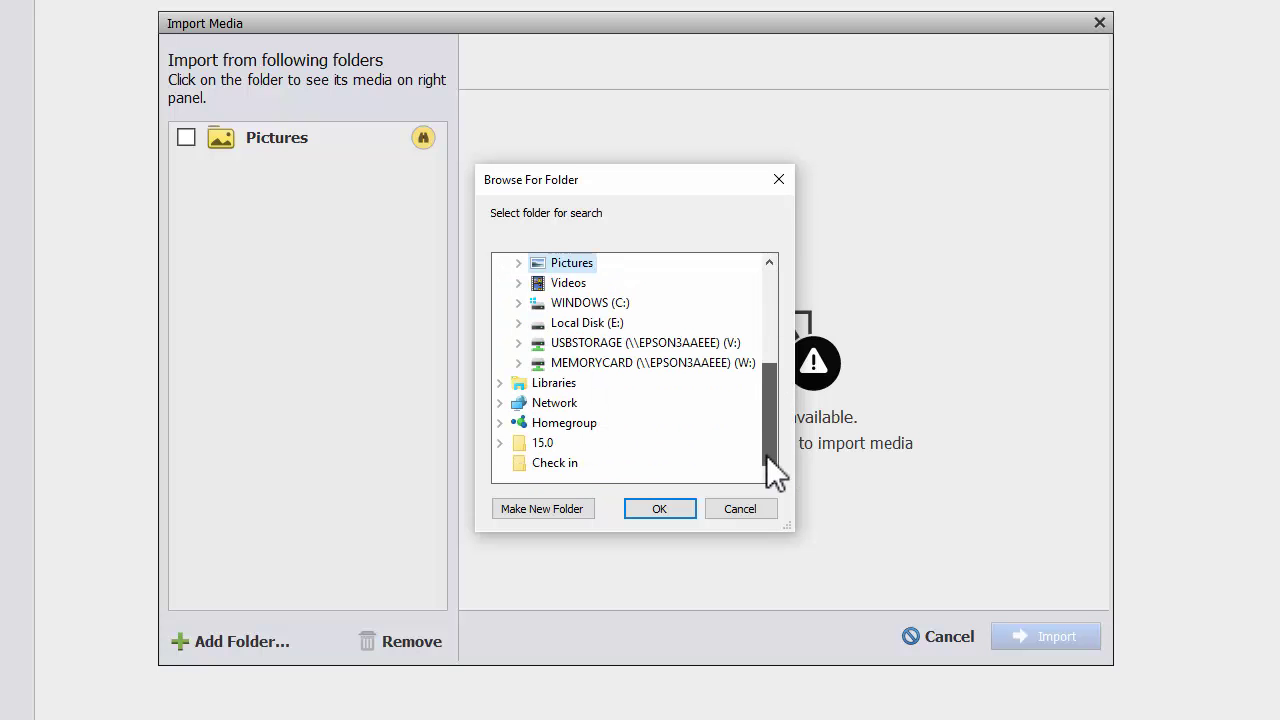
pyautogui.click(518, 322)
pyautogui.moveTo(772, 388); pyautogui.dragTo(777, 434)
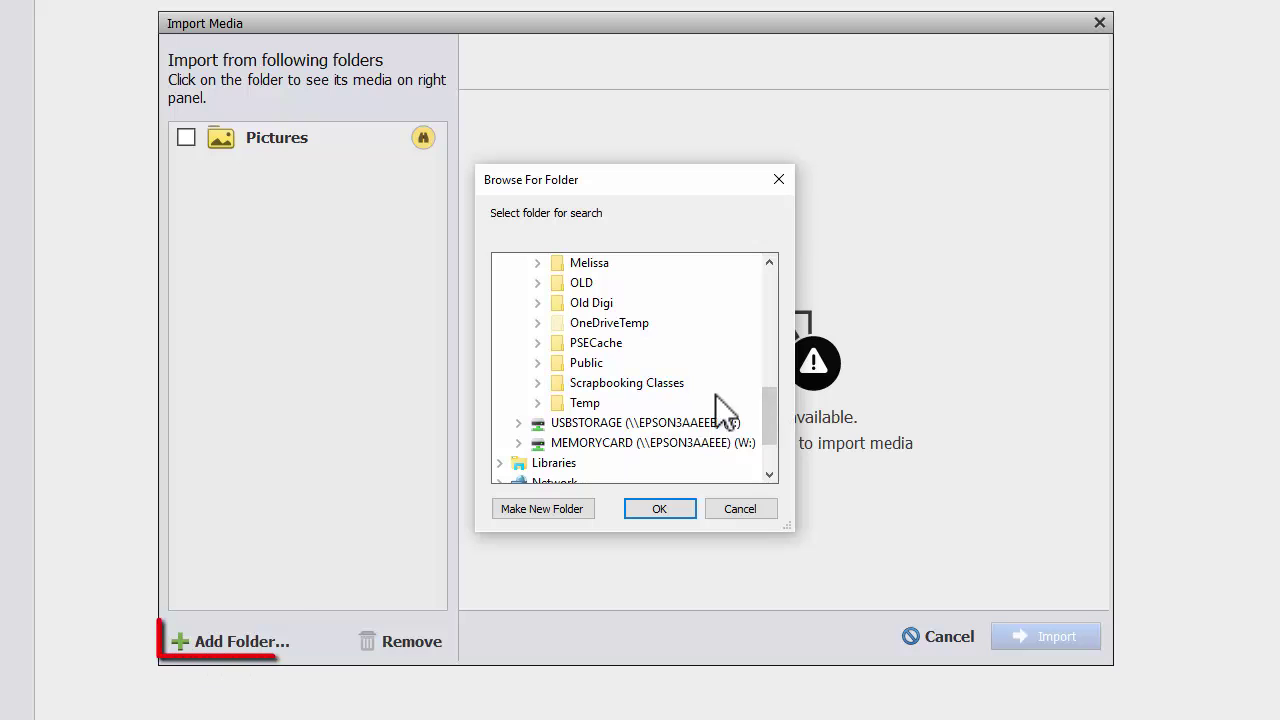
pyautogui.click(537, 362)
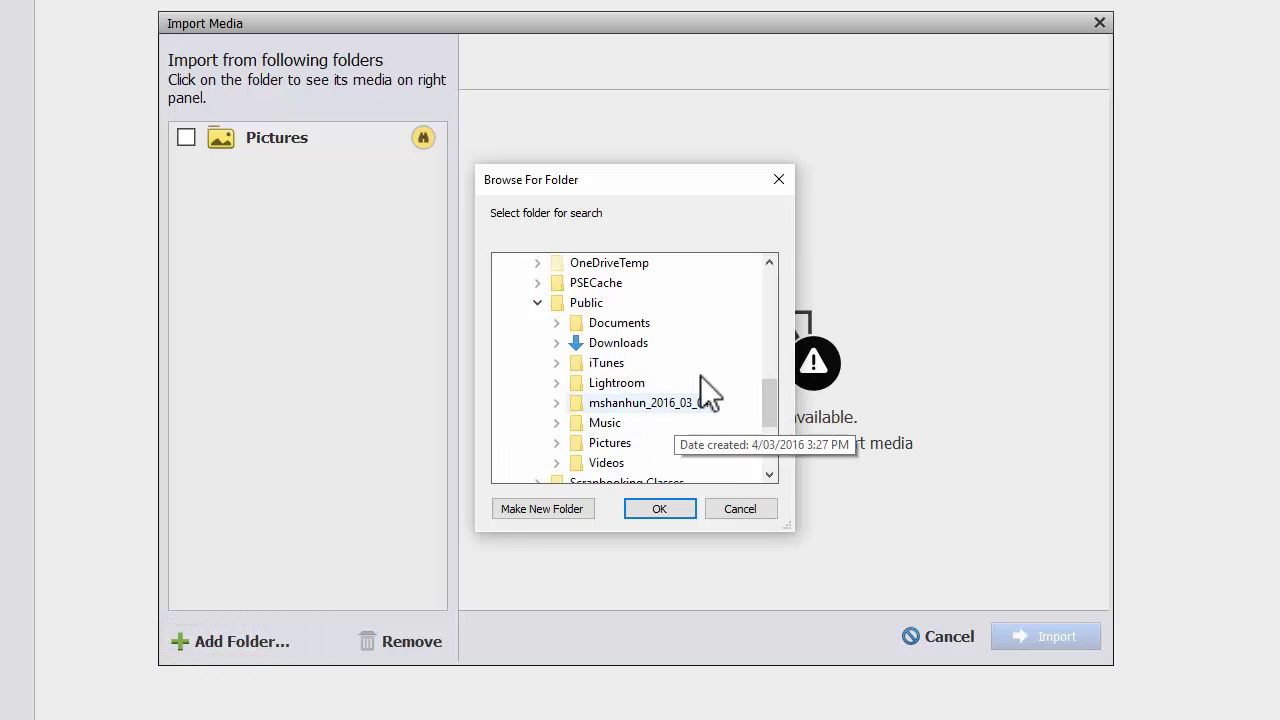
pyautogui.click(556, 443)
pyautogui.scroll(-5, 729, 437)
pyautogui.click(606, 443)
pyautogui.click(660, 508)
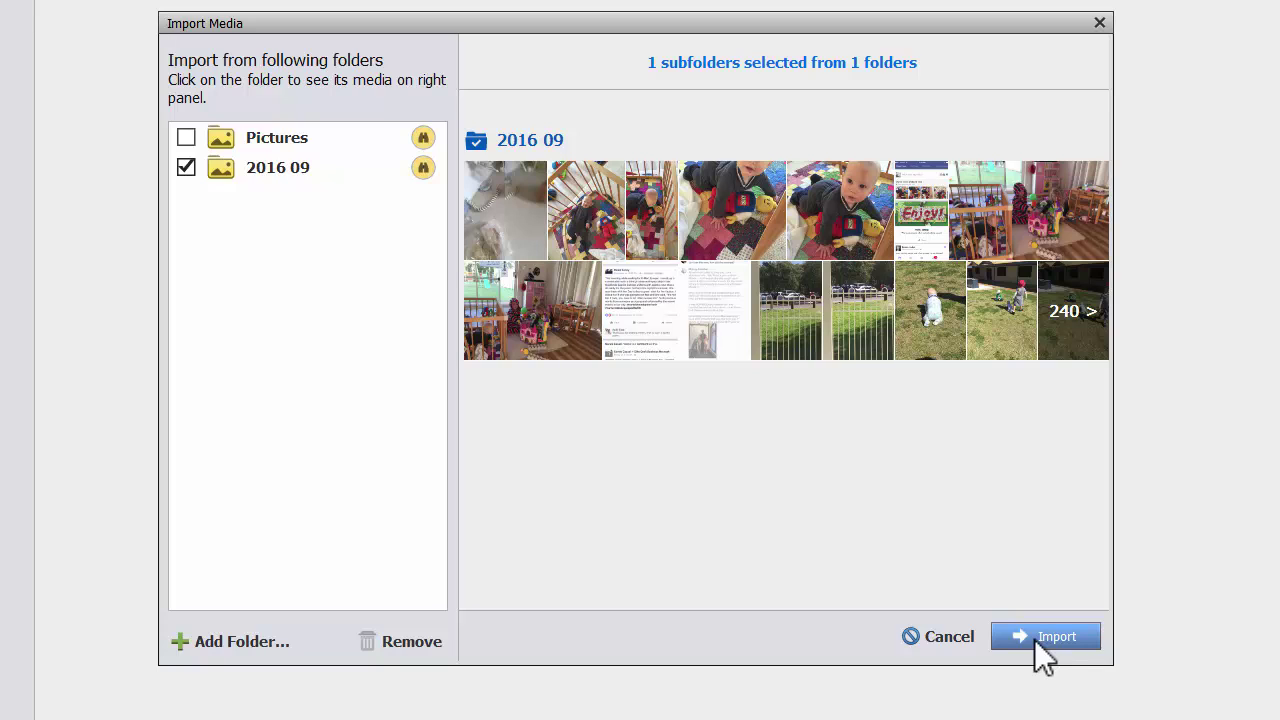
# Step: Import the 255 photos from 2016 09, then view the Catalog Manager and cancel it
pyautogui.click(1062, 636)
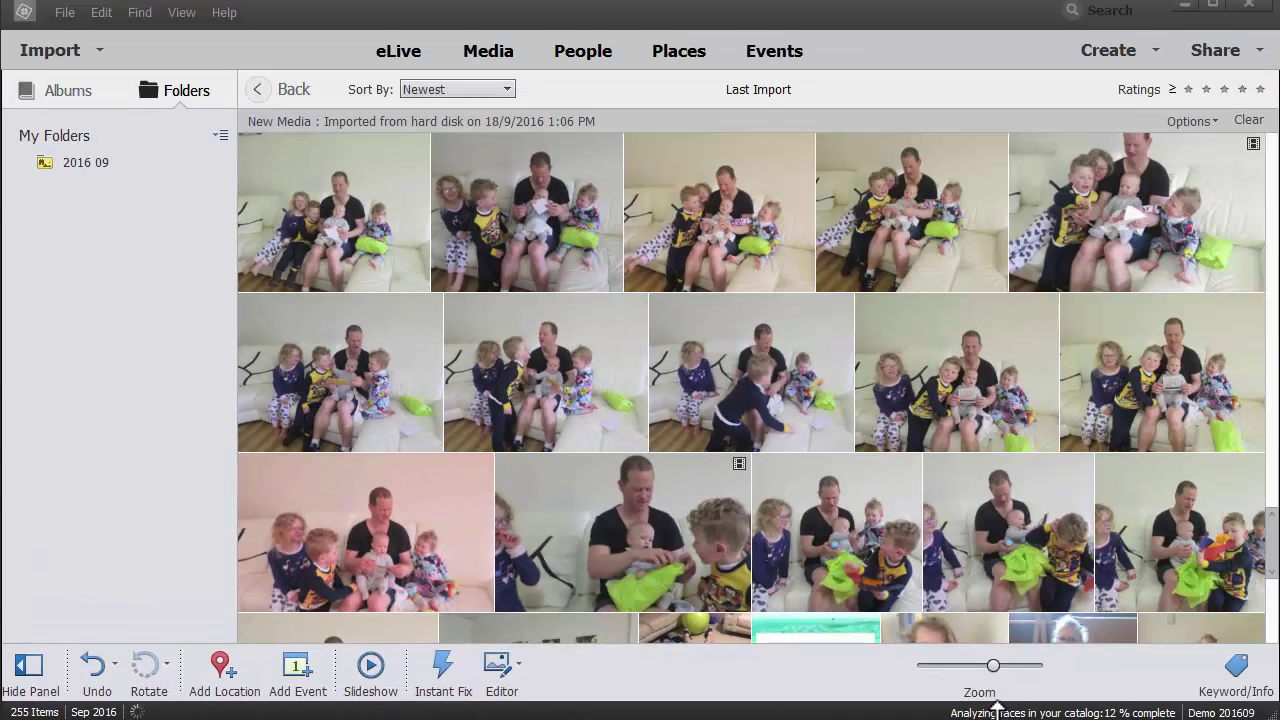
pyautogui.click(1090, 716)
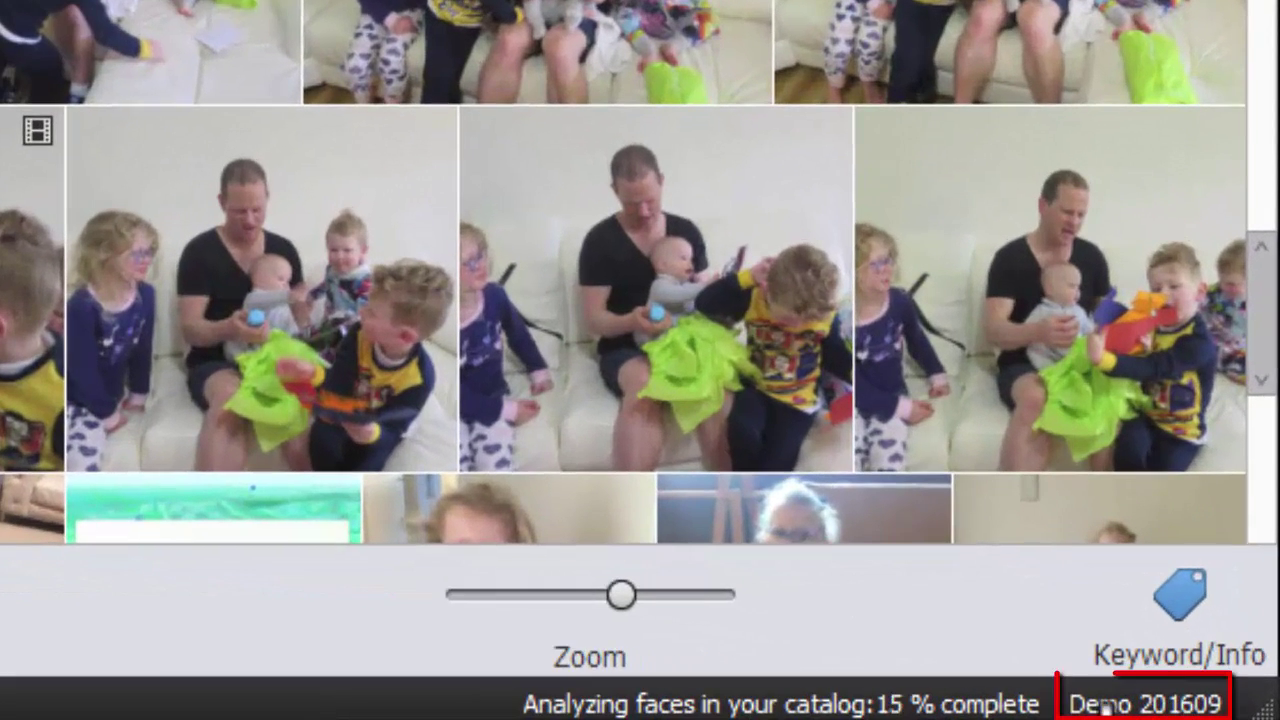
pyautogui.click(1100, 708)
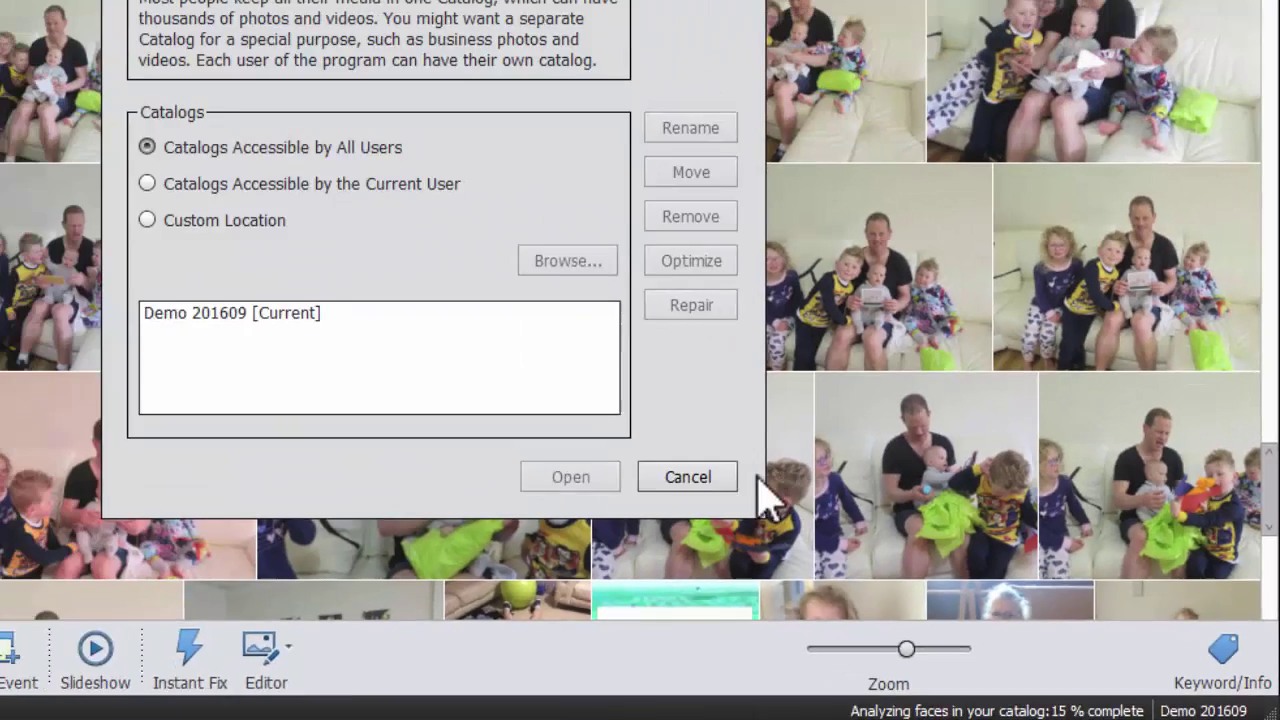
pyautogui.click(440, 366)
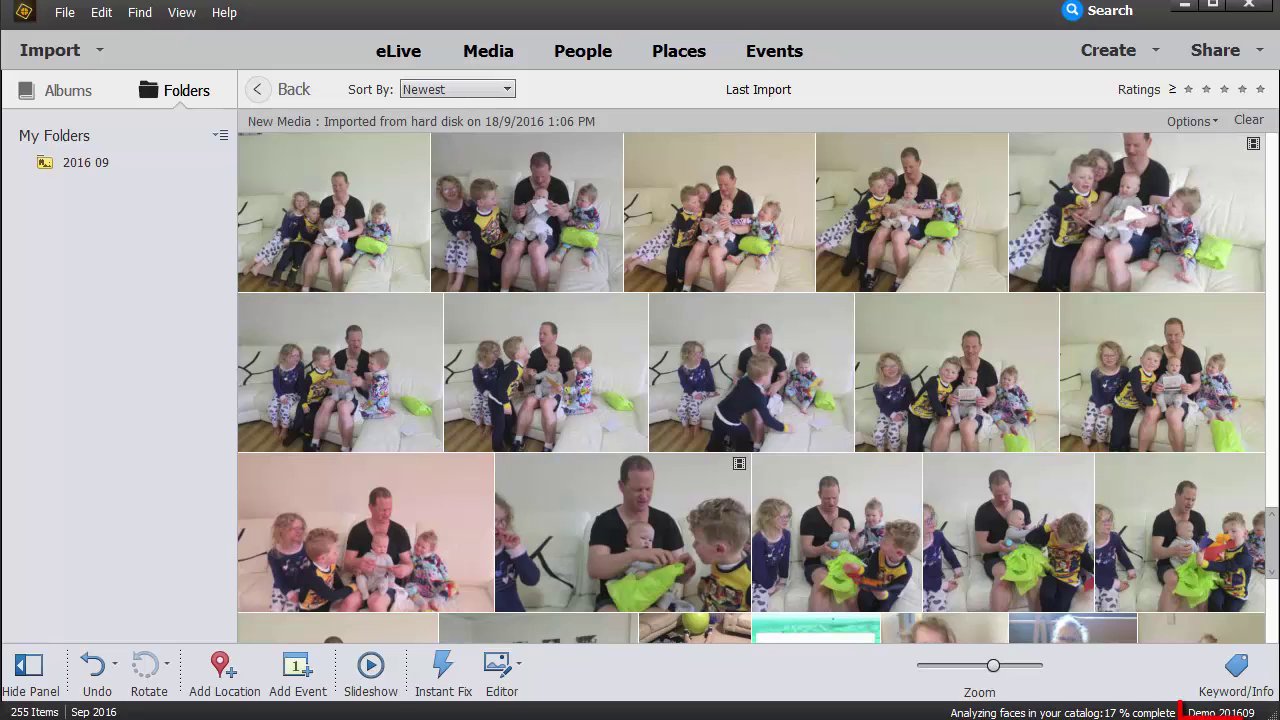
# Step: Reopen the Catalog Manager and cancel it to view all media from 2008 05 10, 2016 07 and 2016 09
pyautogui.click(1221, 712)
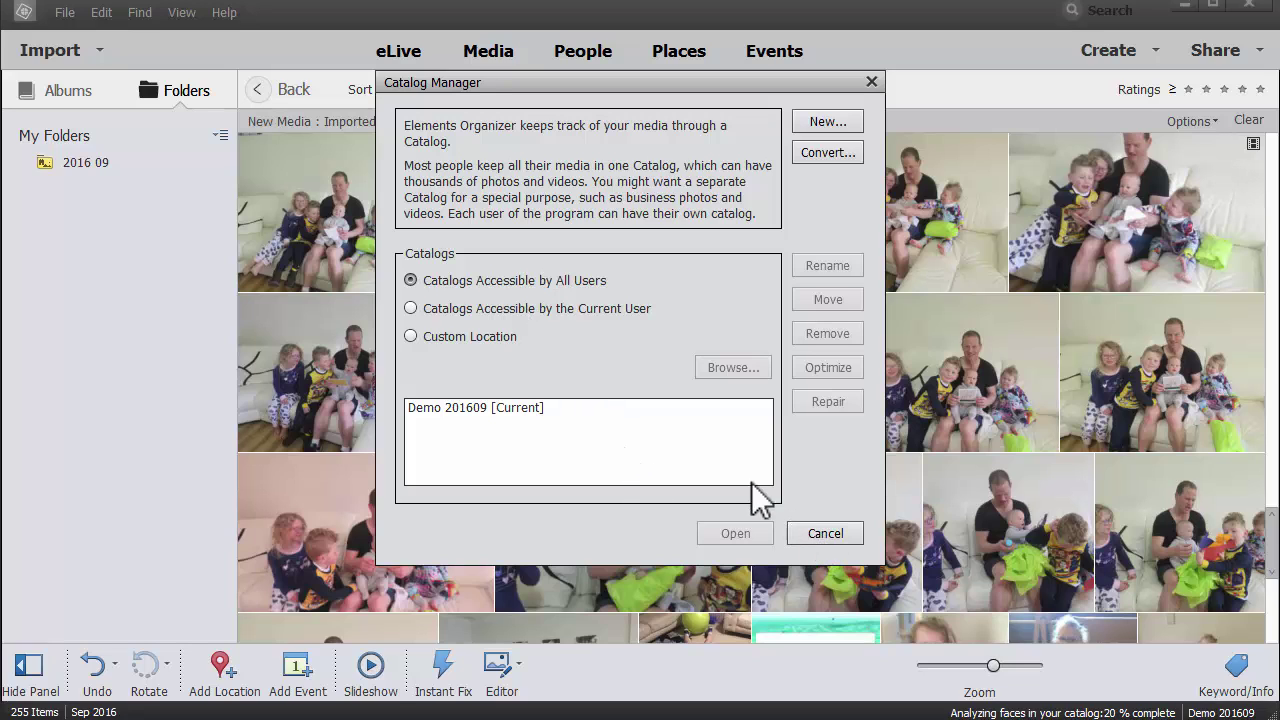
pyautogui.click(834, 533)
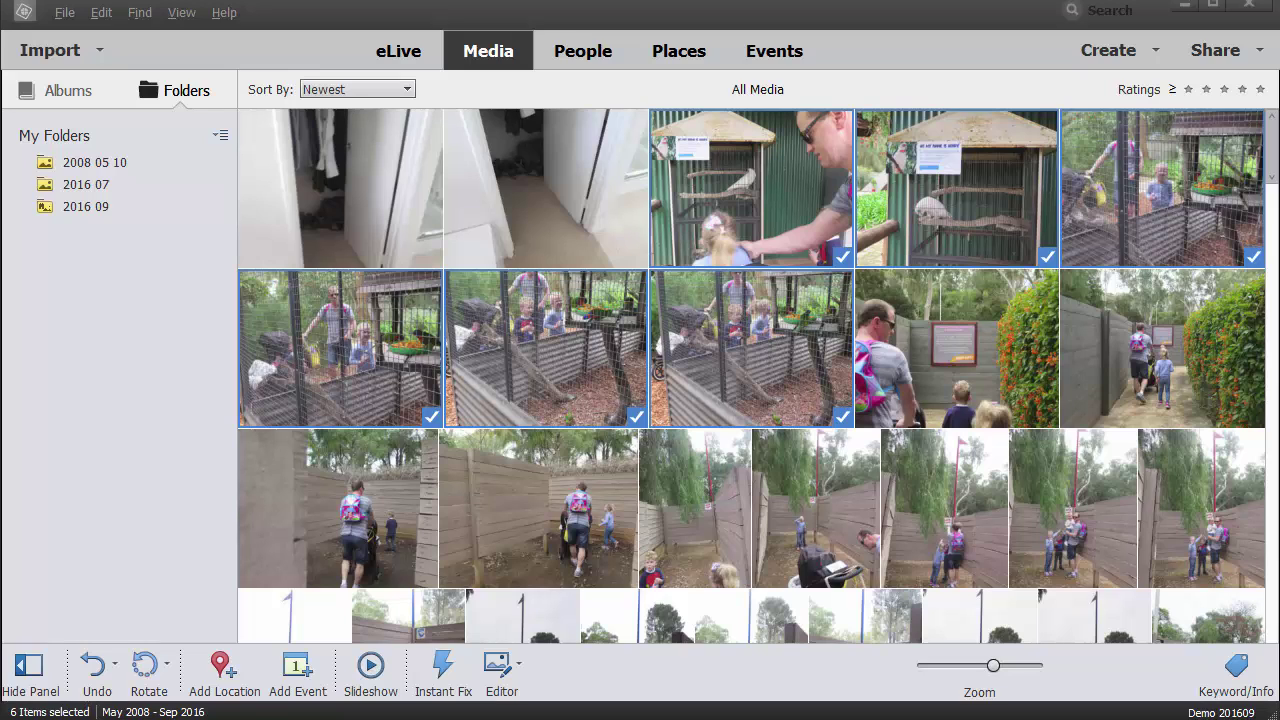
# Step: Select the four aviary photos and open them in Instant Fix
pyautogui.click(1145, 207)
pyautogui.keyDown('shift'); pyautogui.click(1118, 300); pyautogui.keyUp('shift')
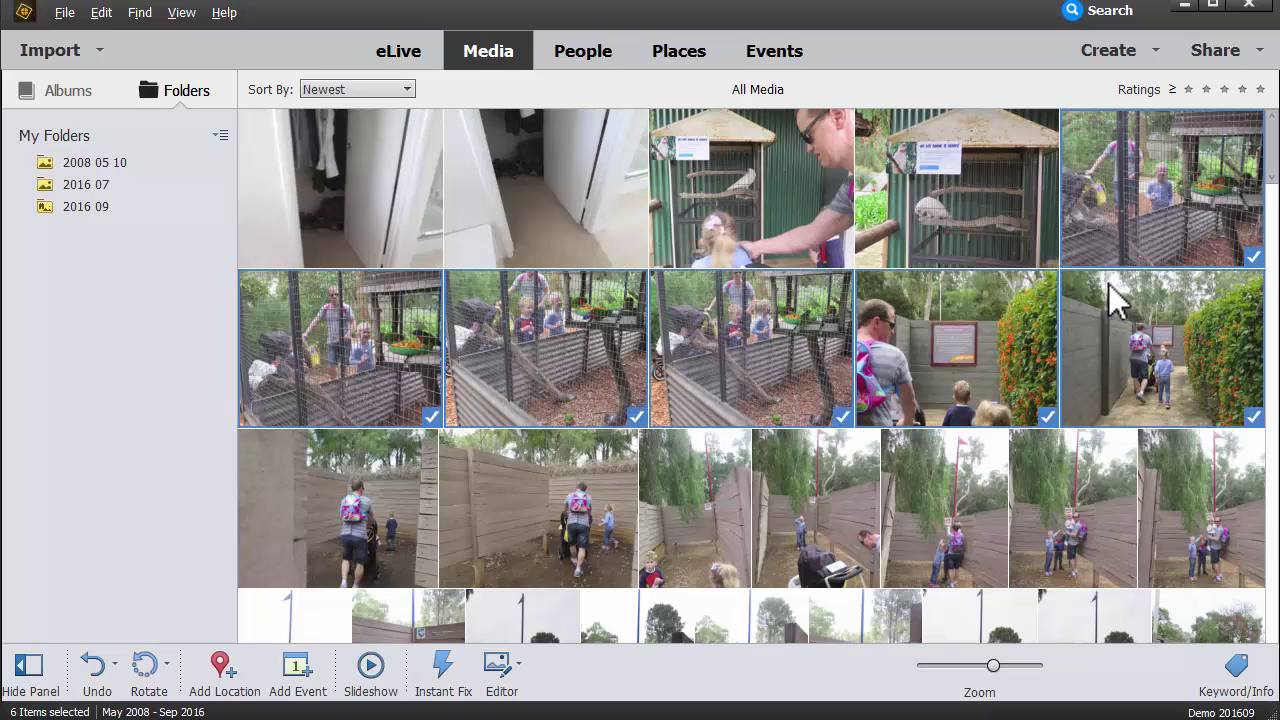
pyautogui.keyDown('ctrl'); pyautogui.click(1118, 300); pyautogui.keyUp('ctrl')
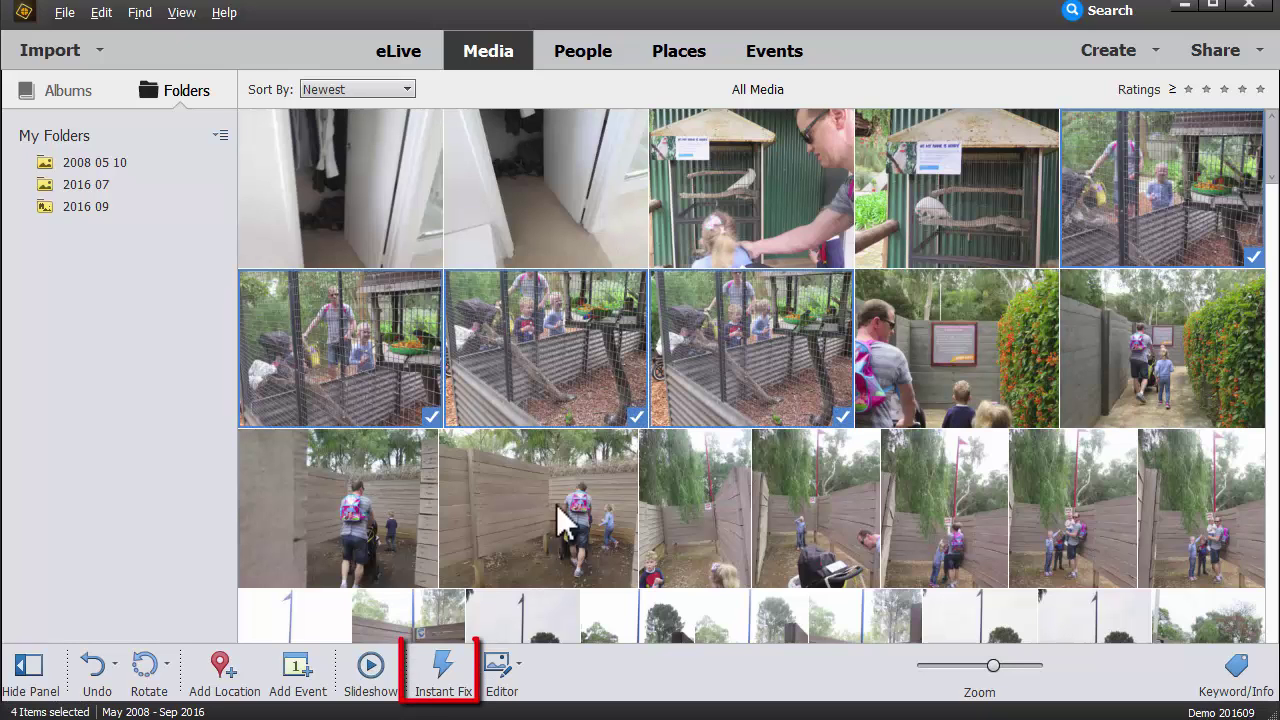
pyautogui.click(443, 672)
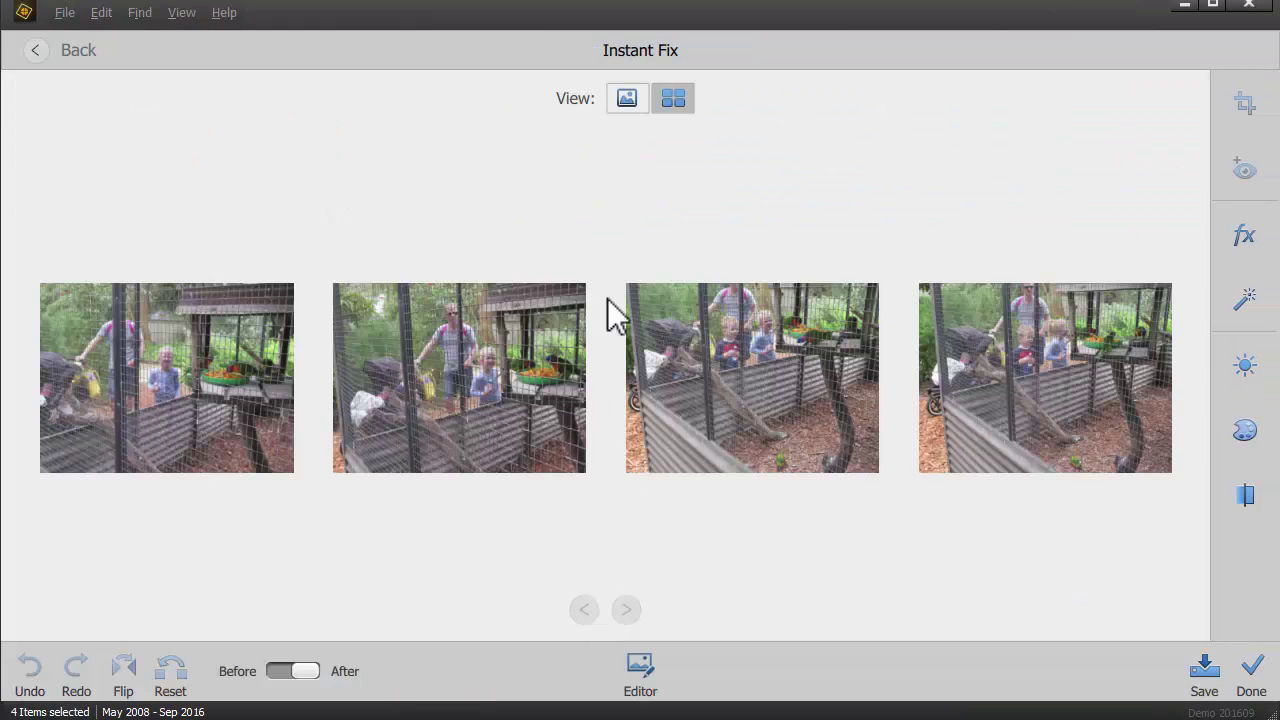
# Step: Try single and side-by-side views, then apply Smart Fix and undo it
pyautogui.click(628, 99)
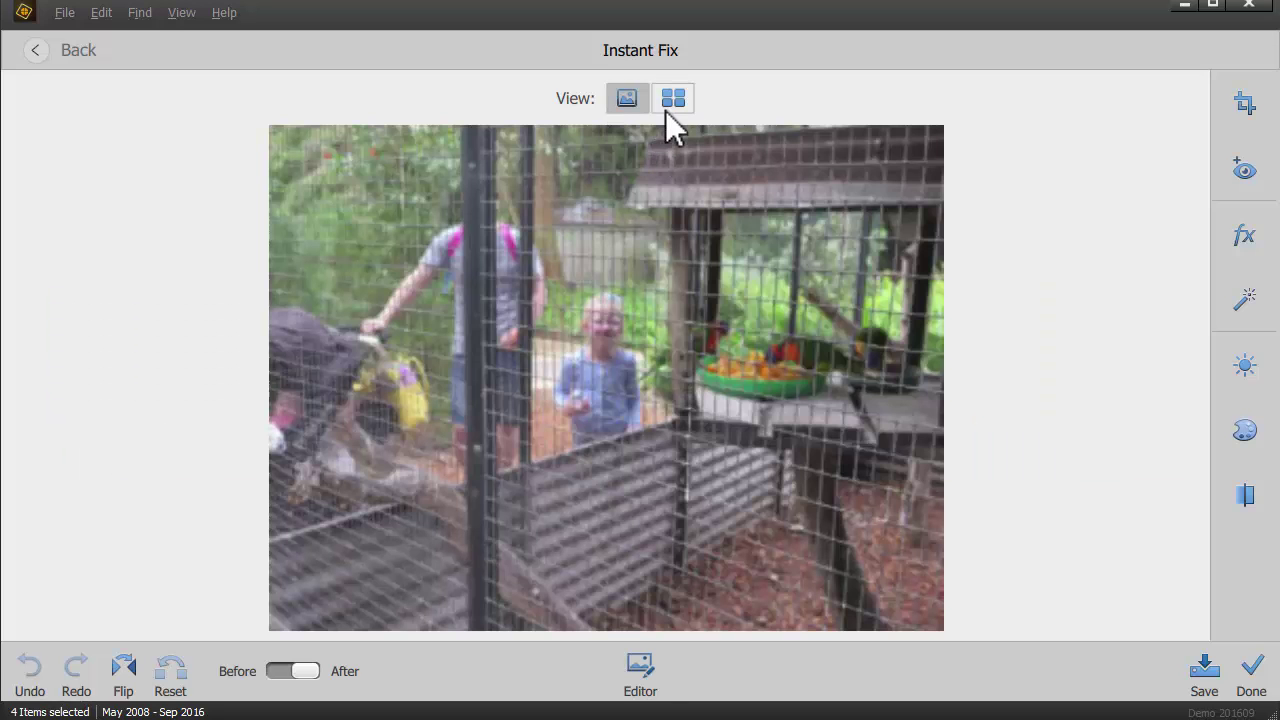
pyautogui.click(673, 99)
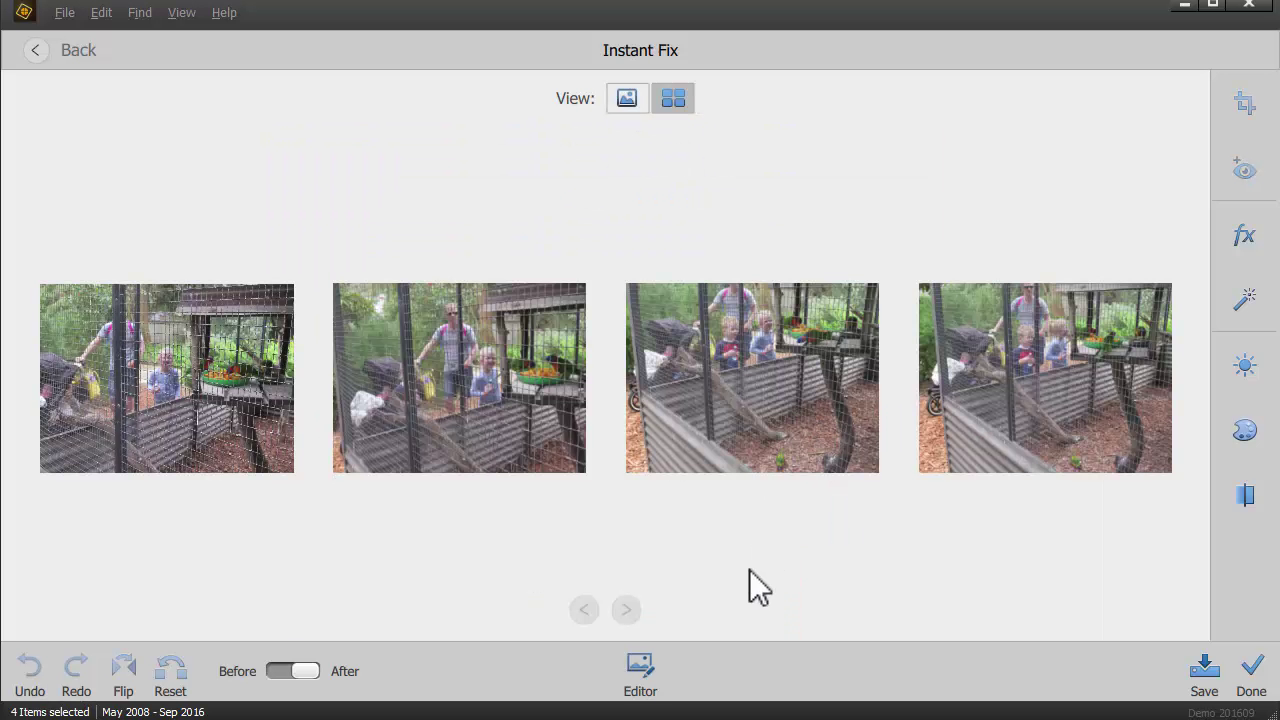
pyautogui.click(1250, 318)
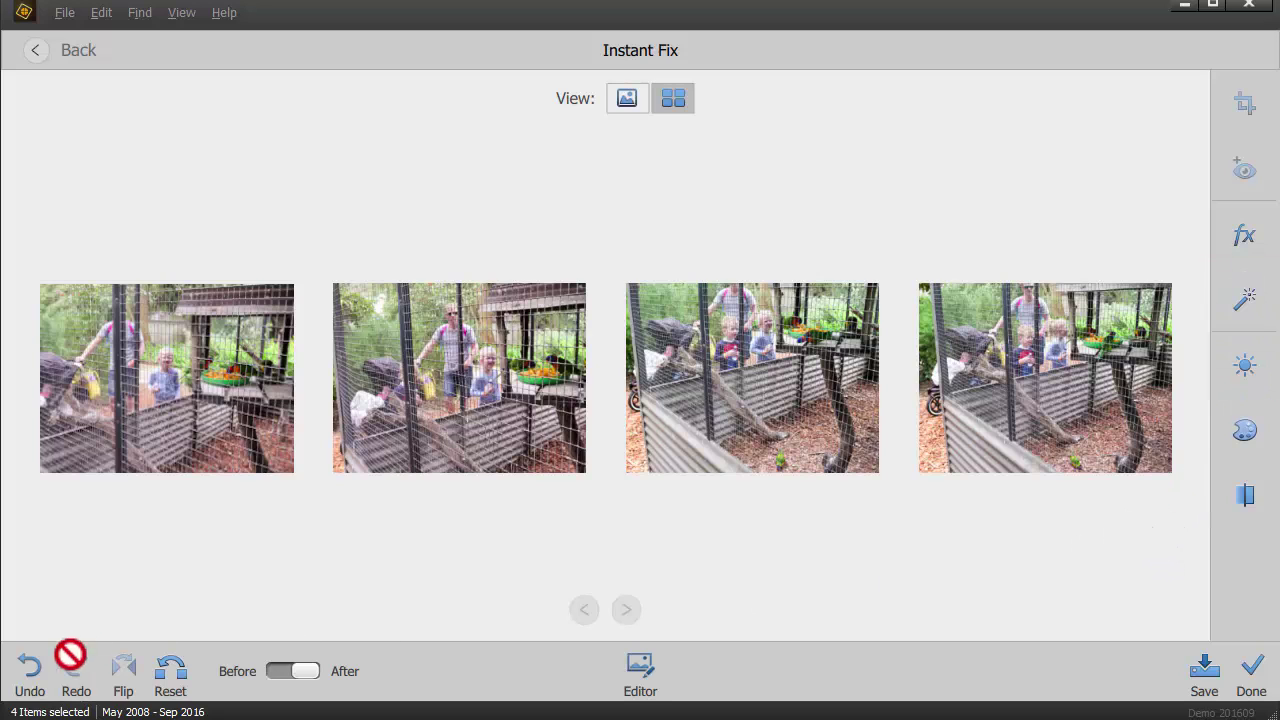
pyautogui.click(29, 670)
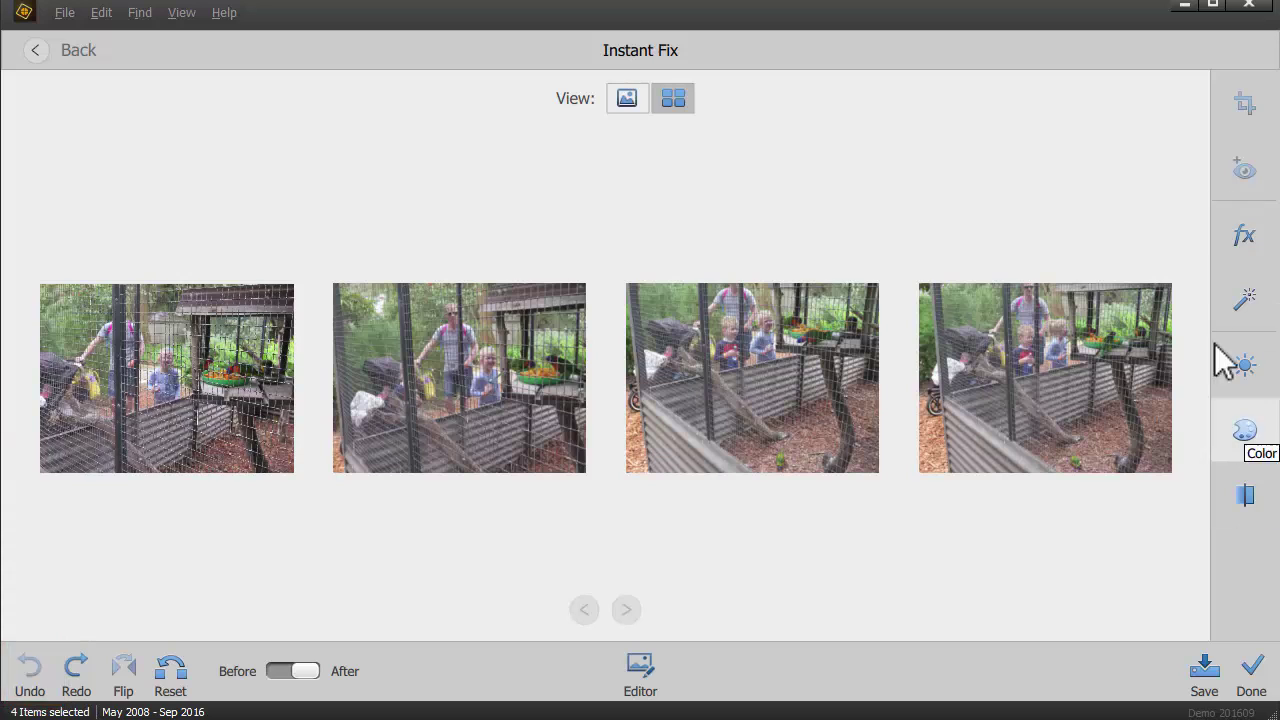
pyautogui.click(1248, 115)
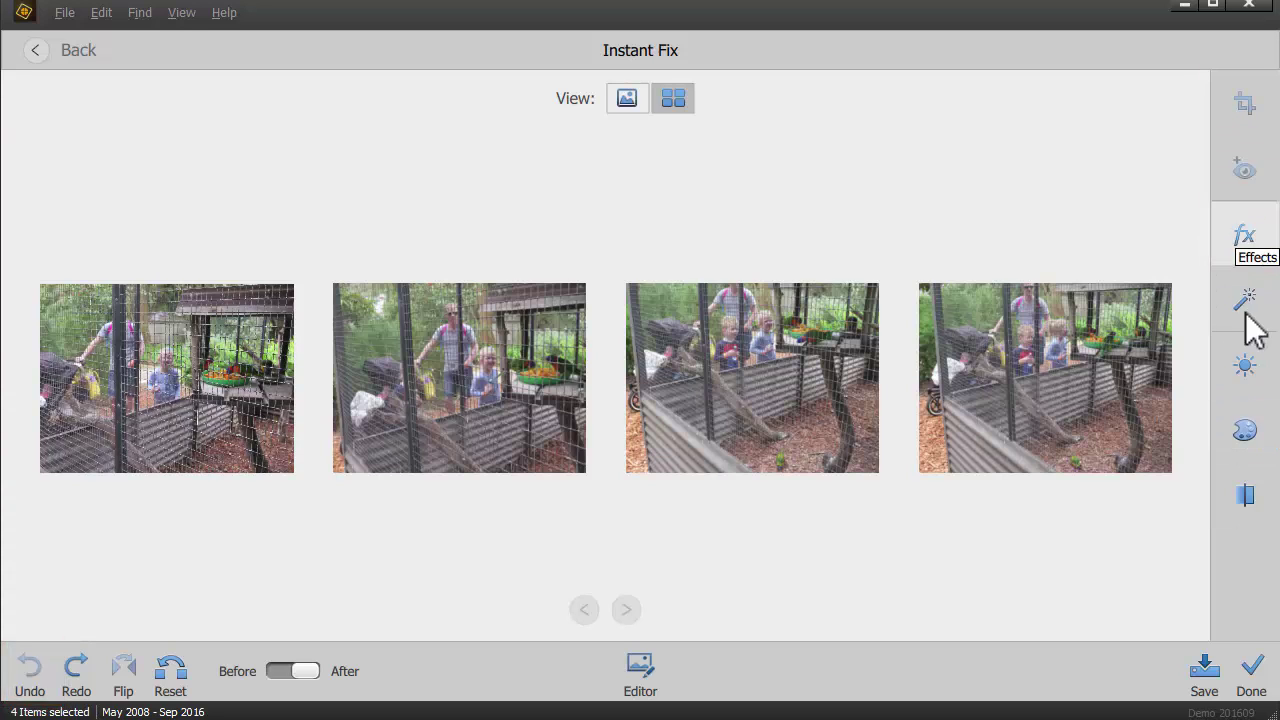
# Step: Browse the effects list, try a colour adjustment, undo it and reset the photos
pyautogui.click(1248, 248)
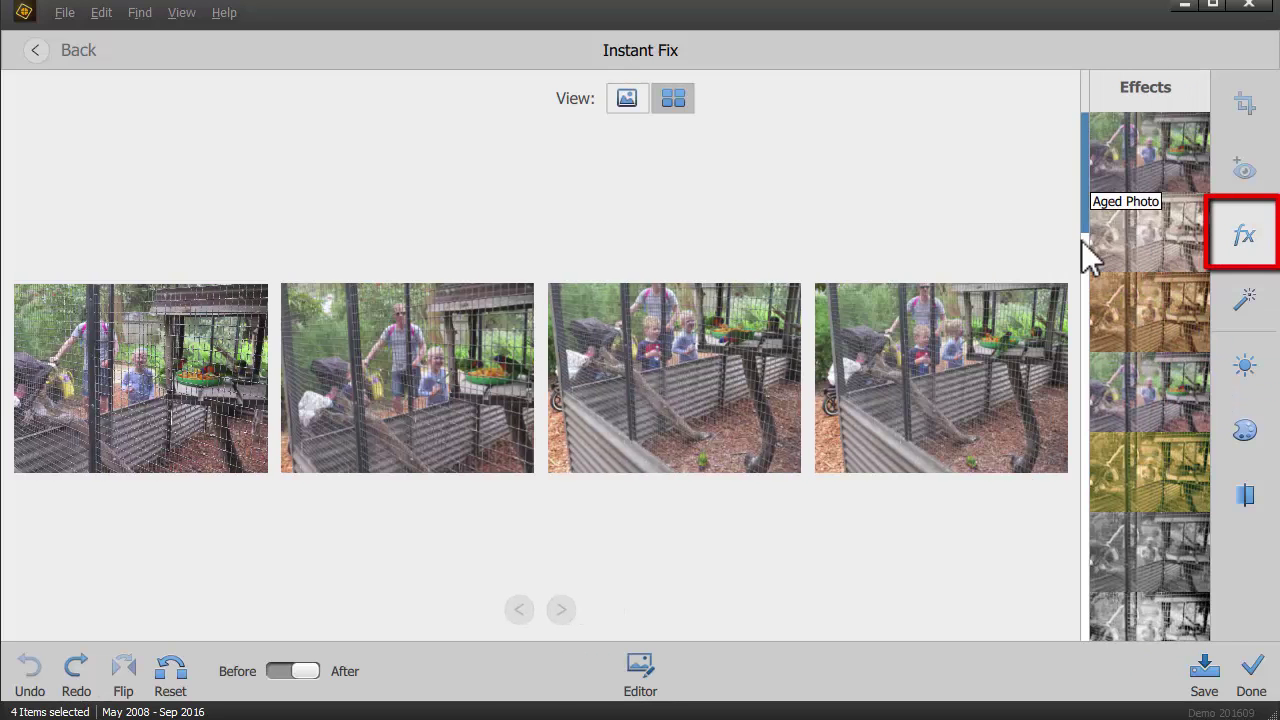
pyautogui.moveTo(1089, 234); pyautogui.dragTo(1090, 584)
pyautogui.click(1234, 252)
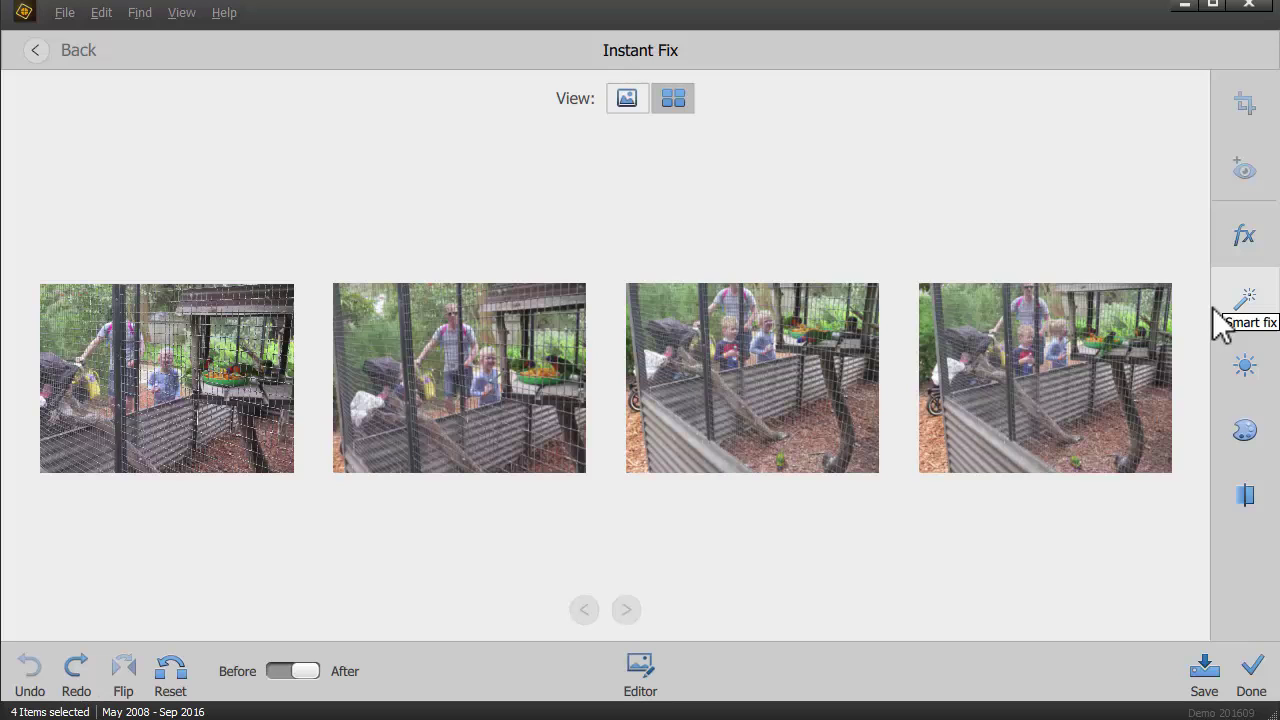
pyautogui.click(1262, 448)
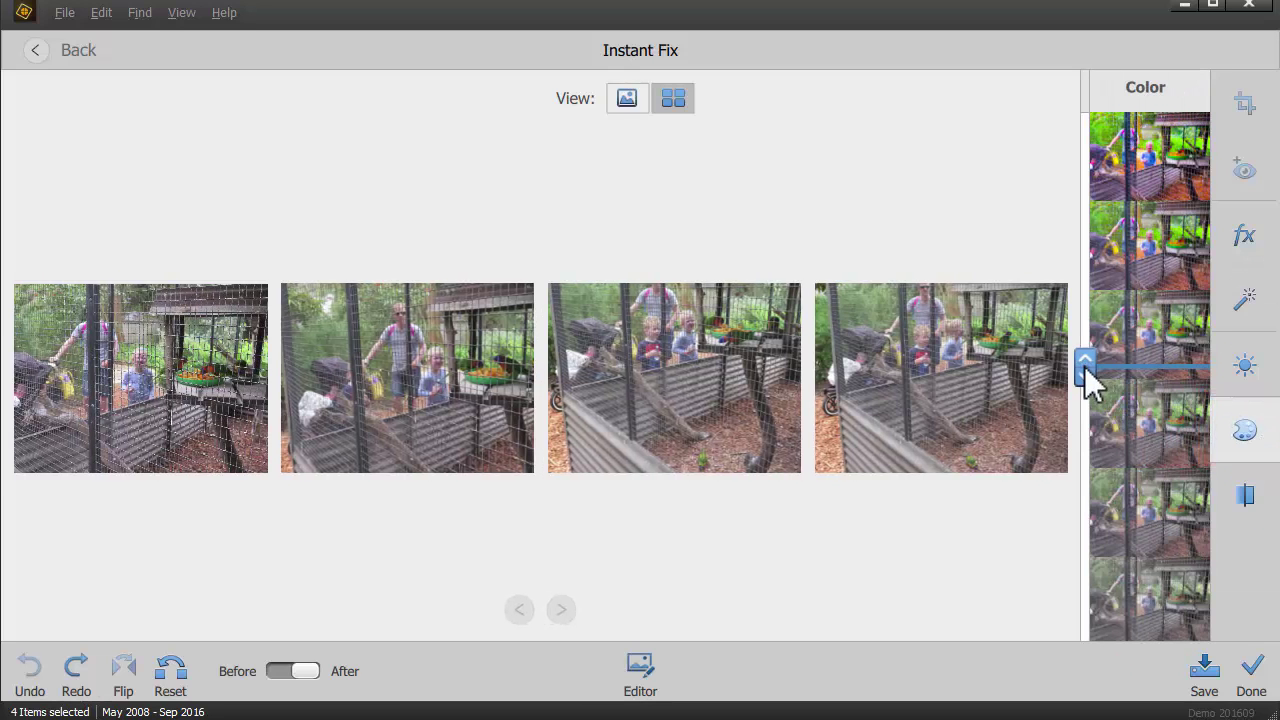
pyautogui.moveTo(1086, 367)
pyautogui.mouseDown()
pyautogui.moveTo(1090, 192)
pyautogui.moveTo(1091, 374)
pyautogui.moveTo(1095, 315)
pyautogui.moveTo(1113, 360)
pyautogui.moveTo(1089, 349)
pyautogui.moveTo(1092, 300)
pyautogui.mouseUp()
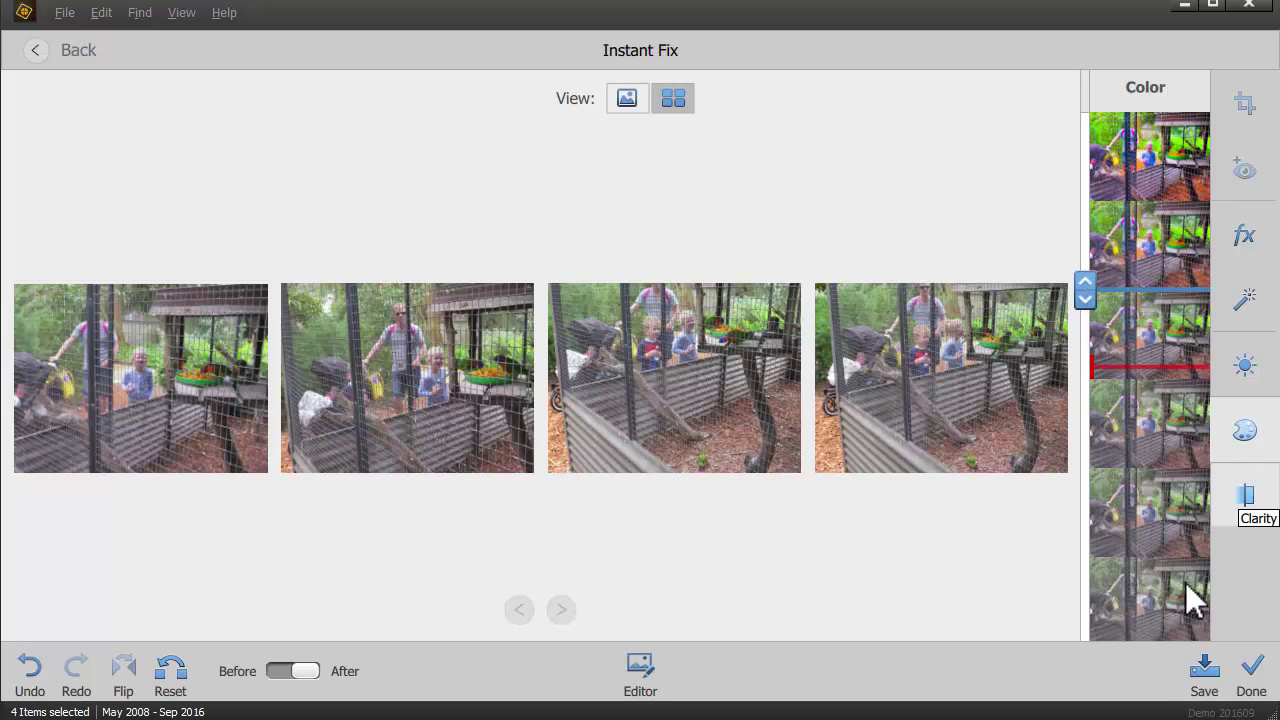
pyautogui.click(32, 668)
pyautogui.click(1245, 430)
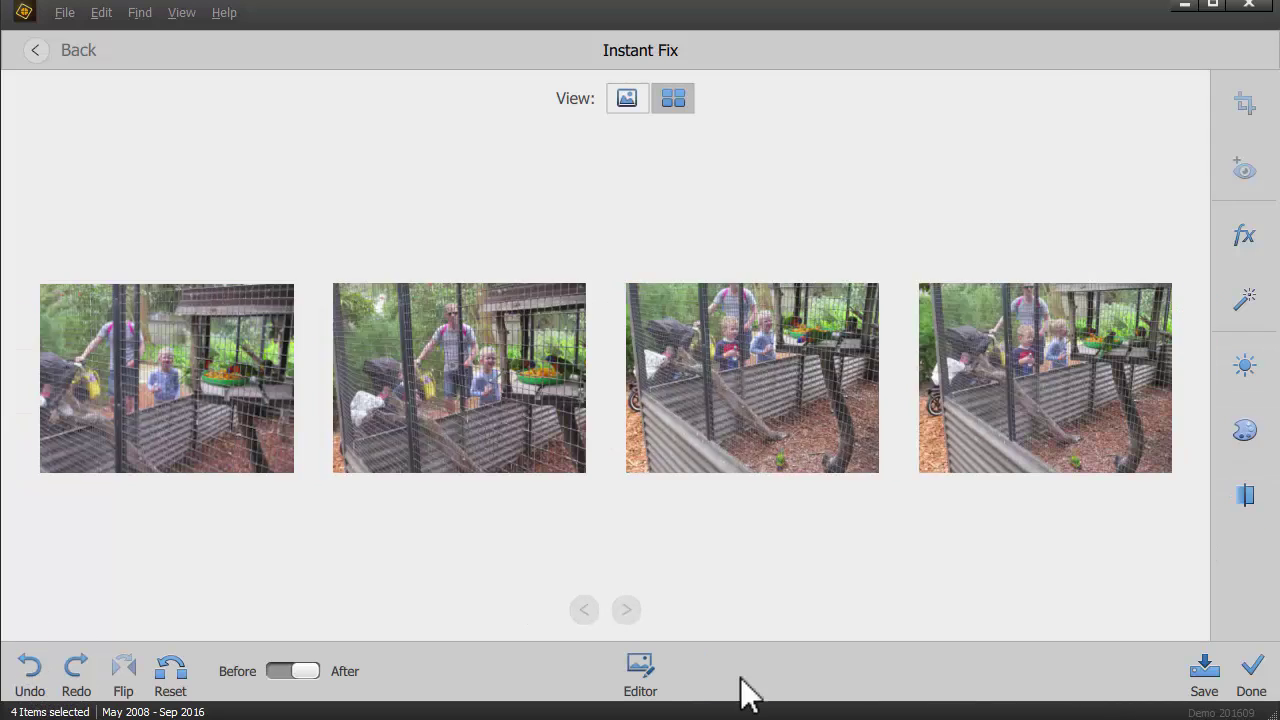
pyautogui.click(171, 672)
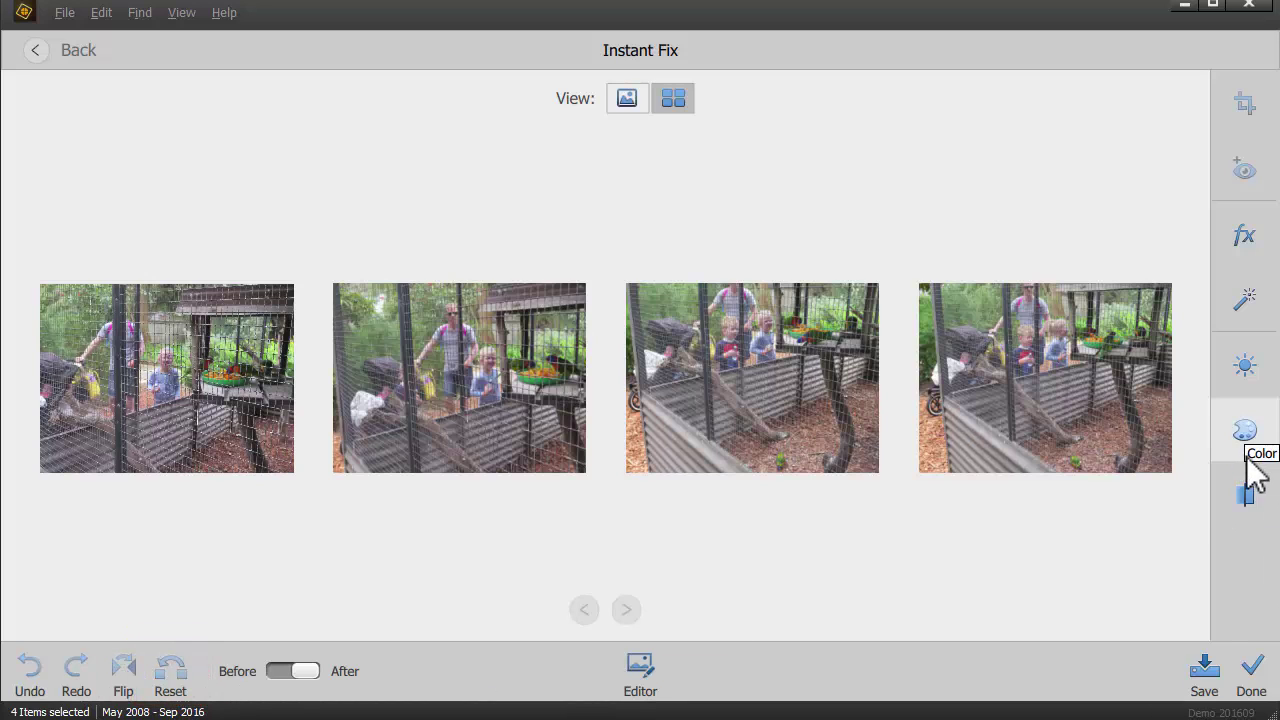
# Step: Try a stronger clarity variation, reset it, then apply Smart Fix to all four photos
pyautogui.click(1250, 496)
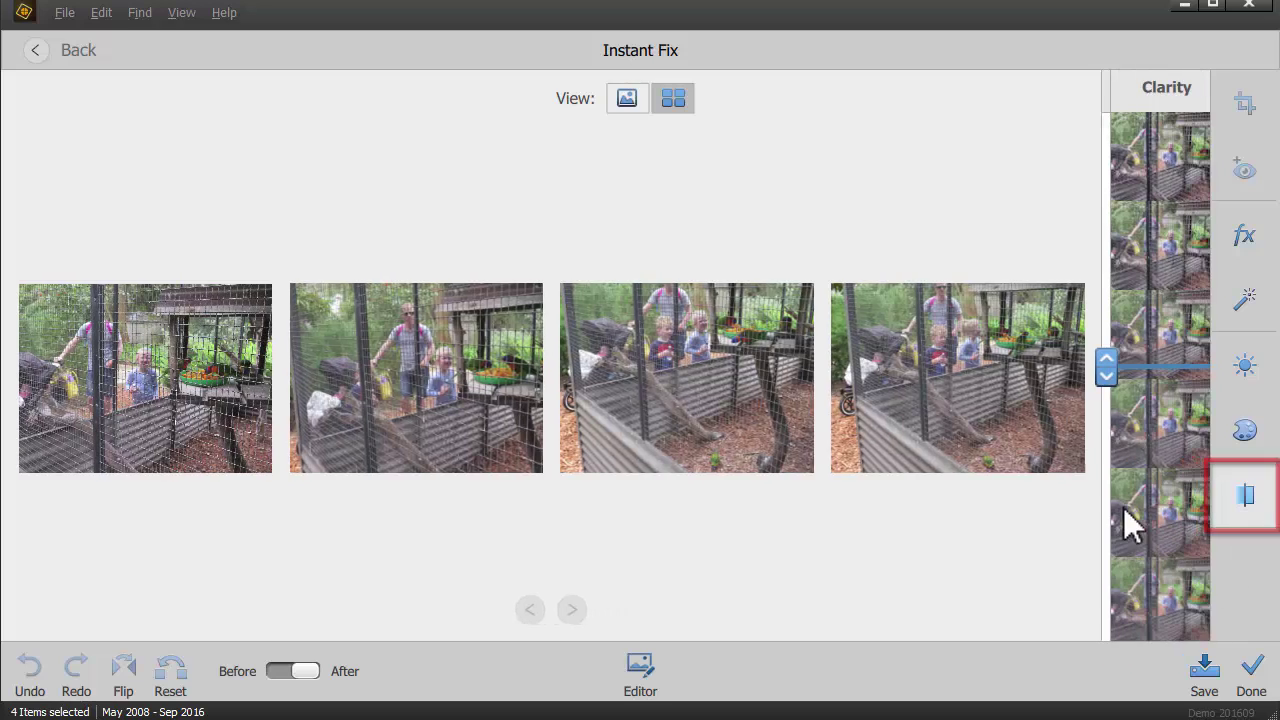
pyautogui.click(1082, 495)
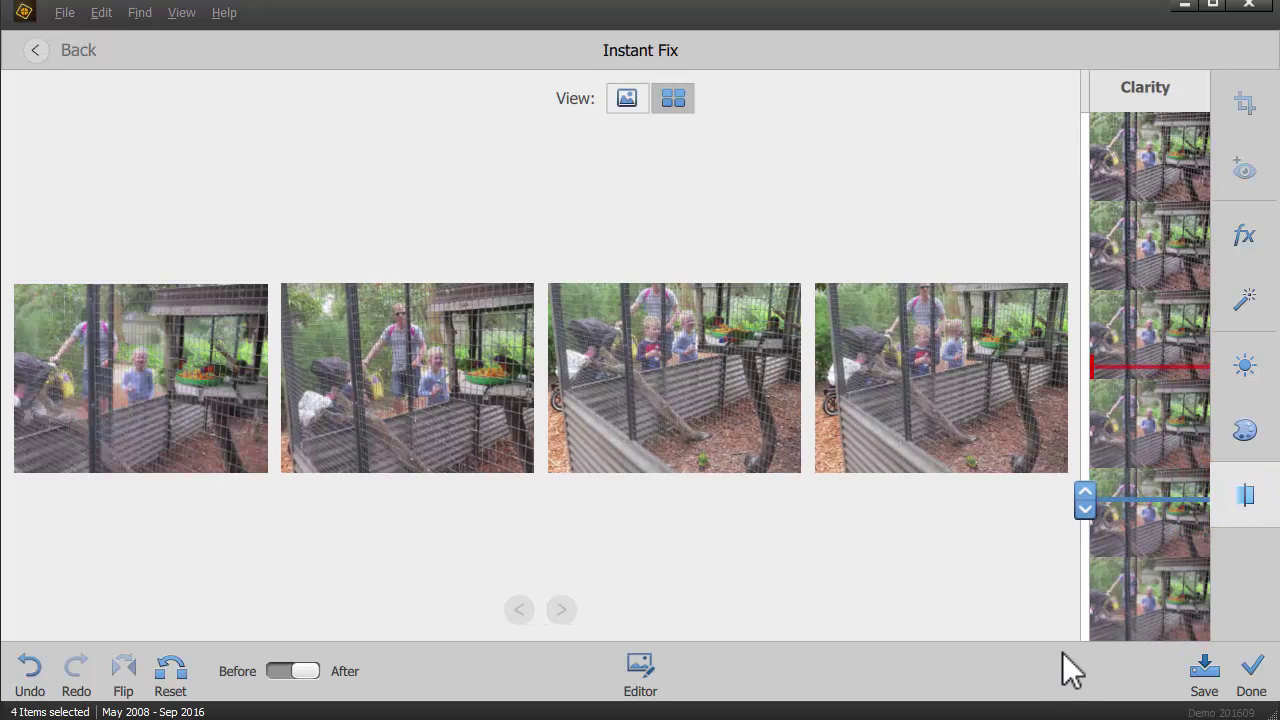
pyautogui.moveTo(1080, 495); pyautogui.dragTo(1089, 249)
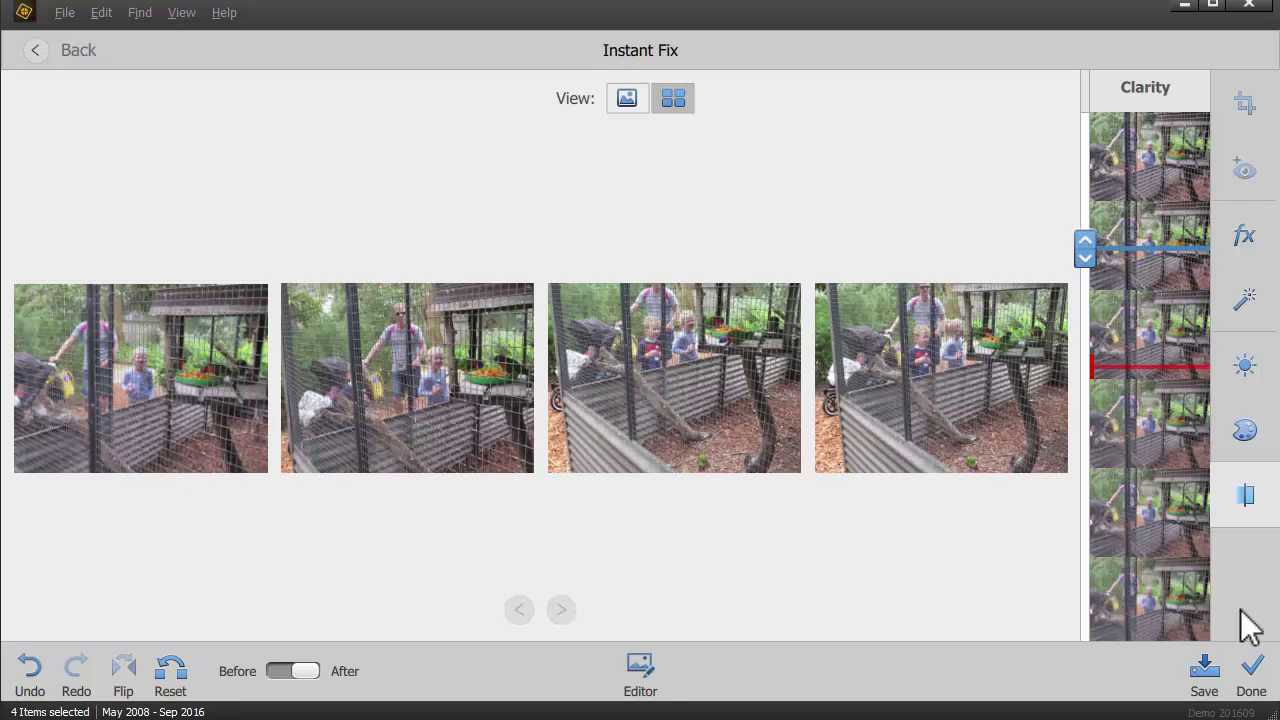
pyautogui.click(180, 678)
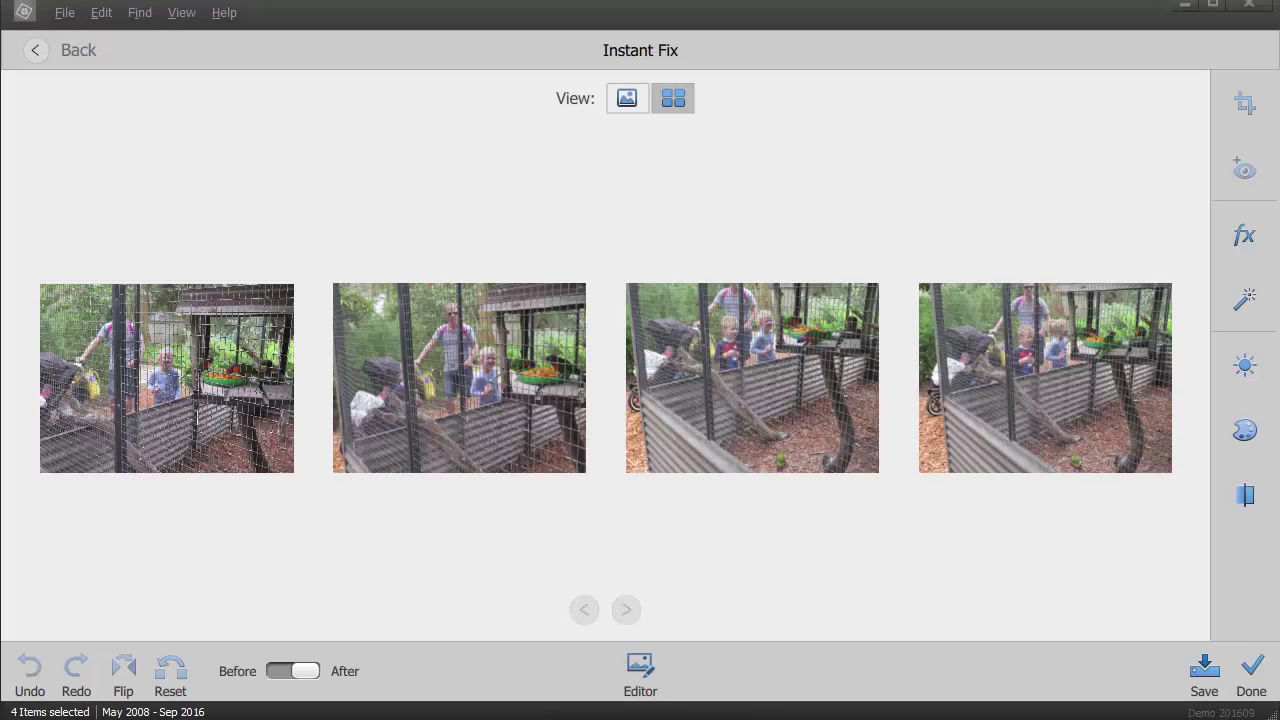
pyautogui.click(1250, 299)
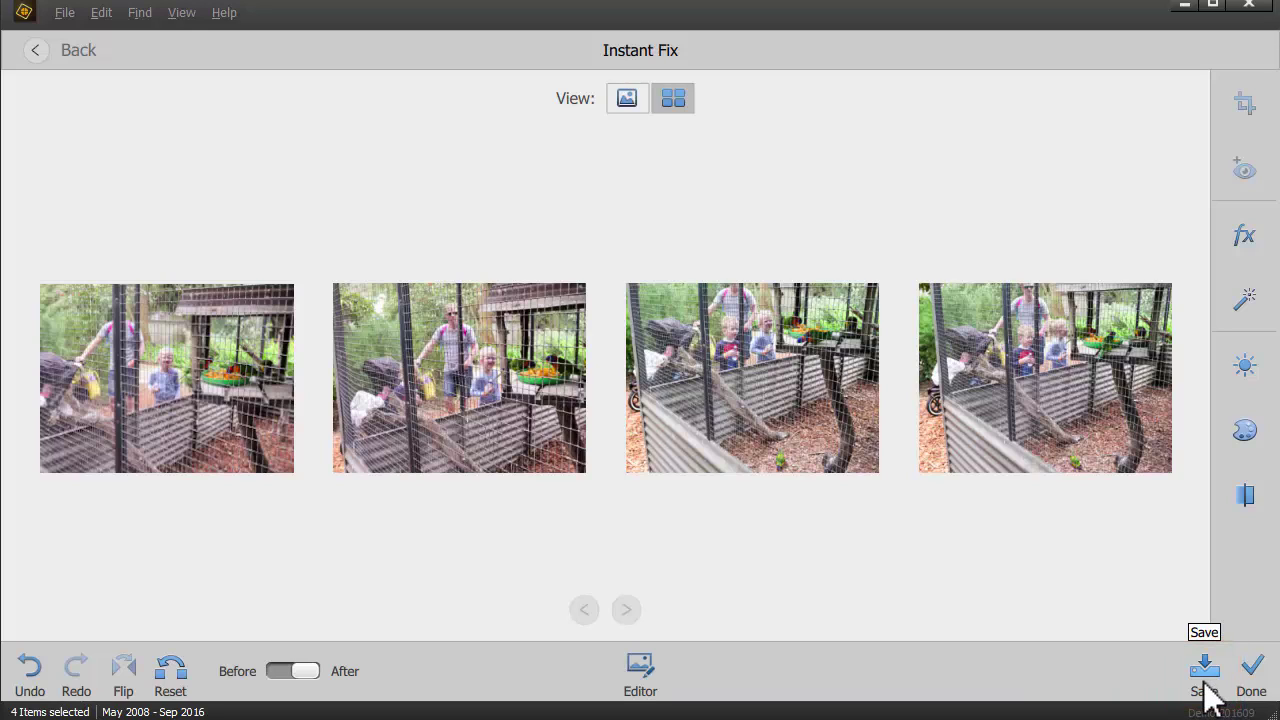
# Step: Finish Instant Fix and choose No to discard the unsaved photo changes
pyautogui.click(1253, 675)
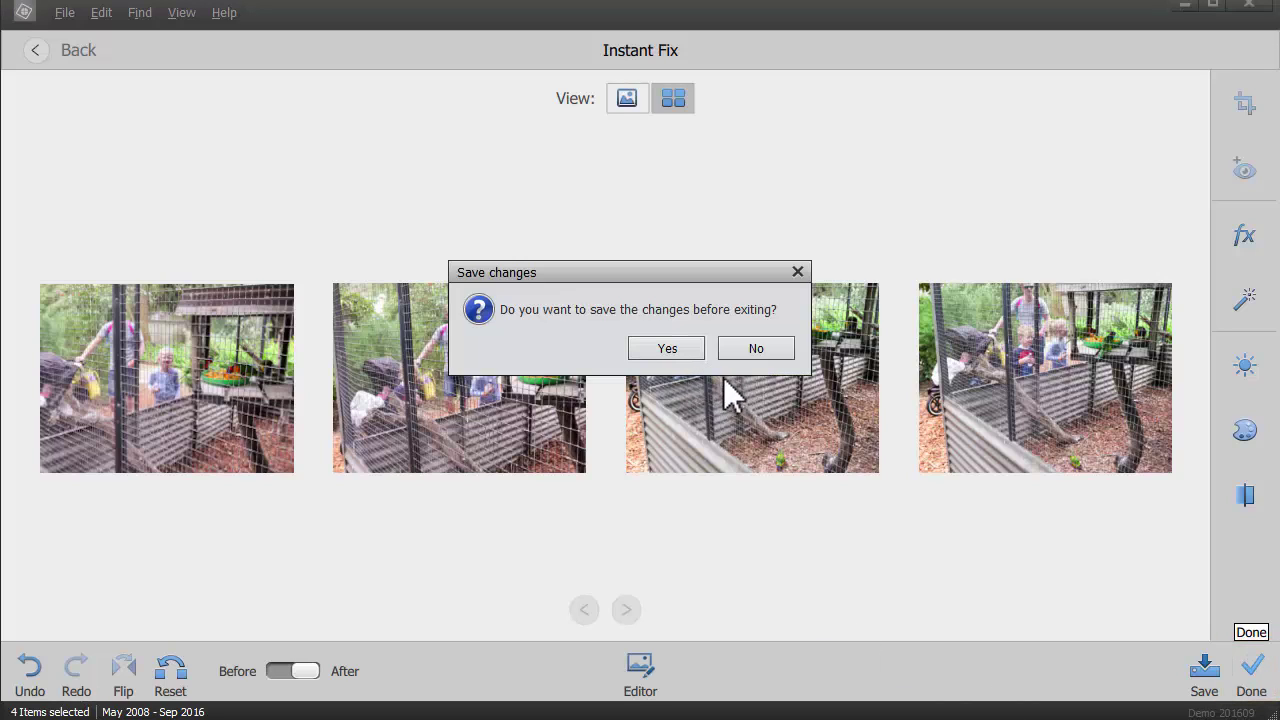
pyautogui.click(752, 349)
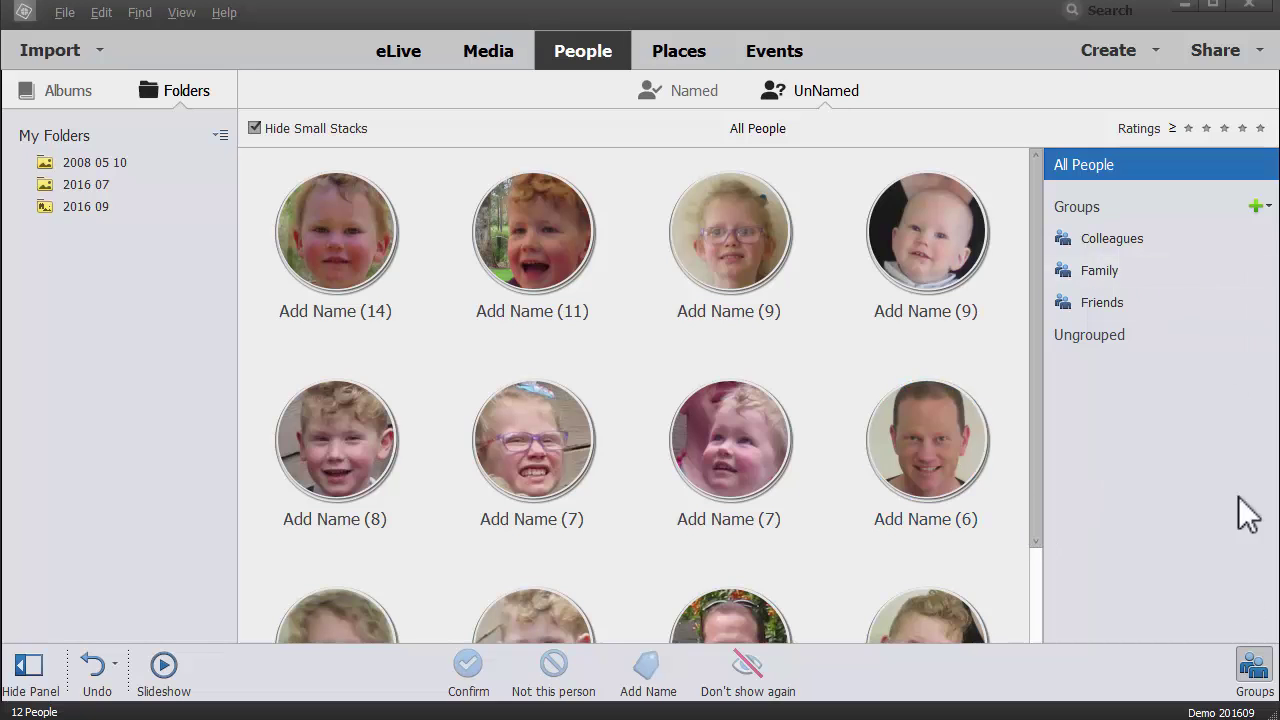
# Step: Hide the Groups panel, start a name for the 14-photo face, and request the Facebook friend list
pyautogui.click(1254, 668)
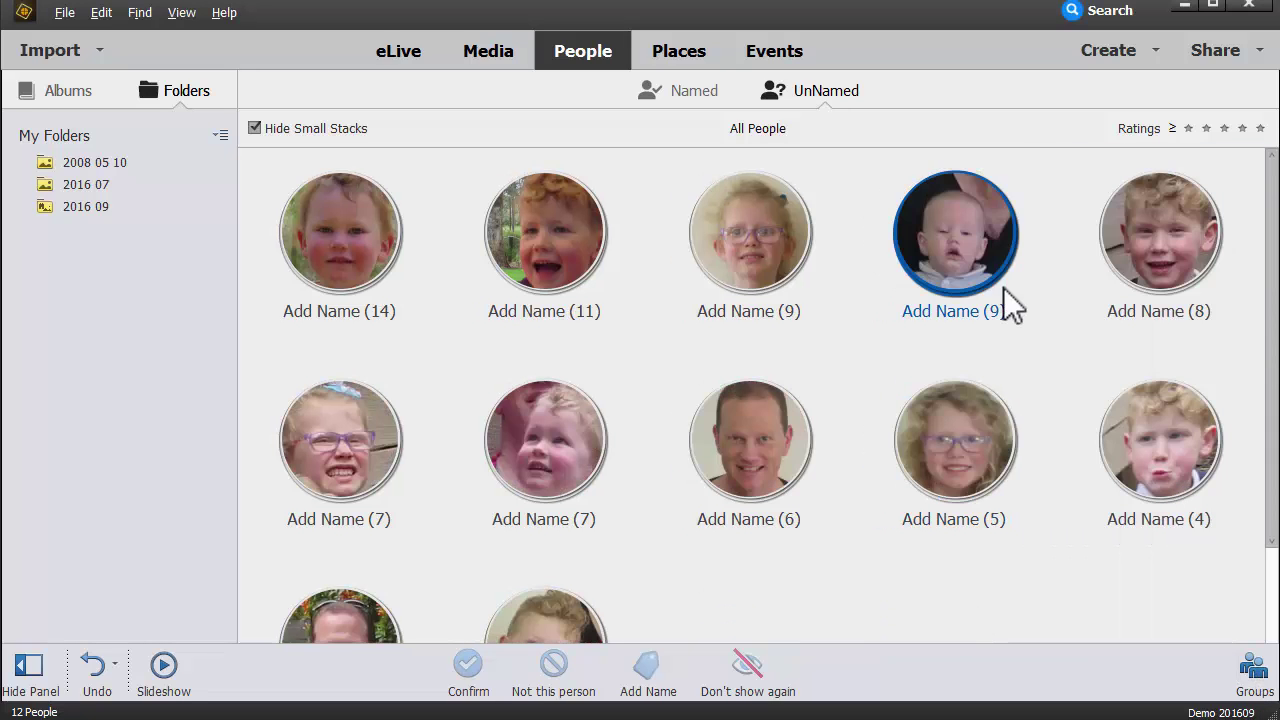
pyautogui.click(340, 311)
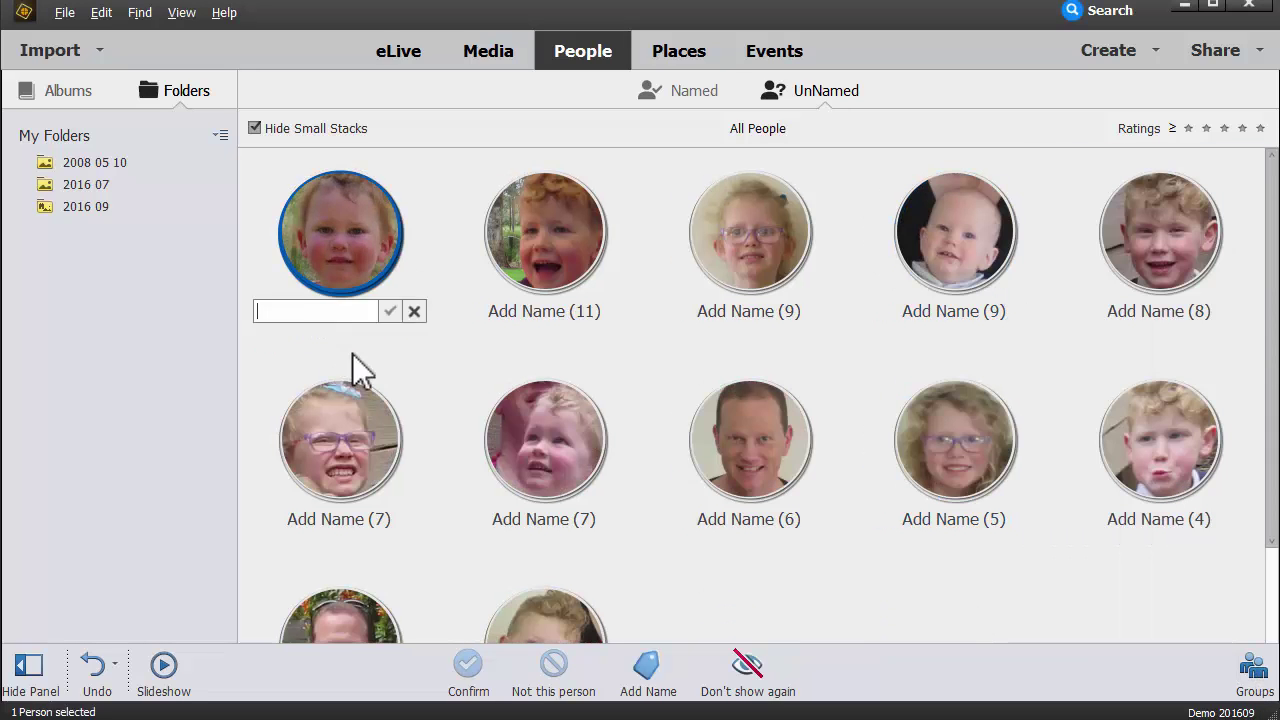
pyautogui.write('Lucy')
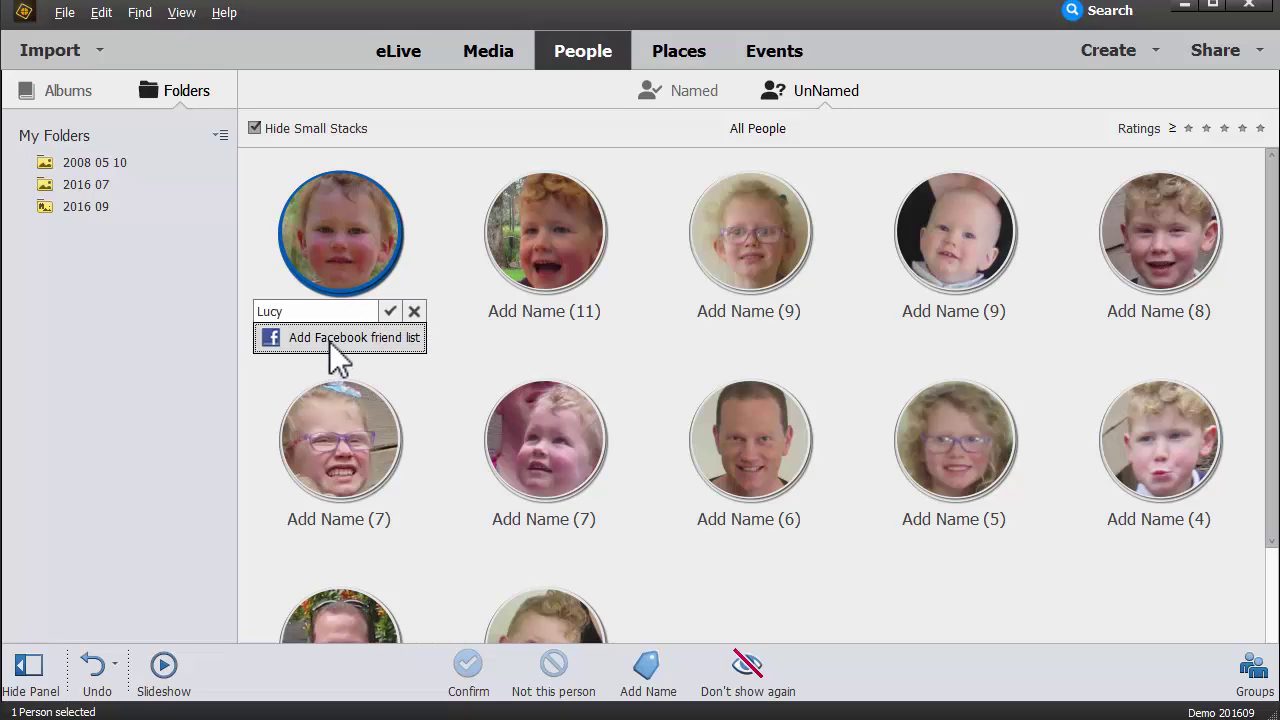
pyautogui.click(330, 340)
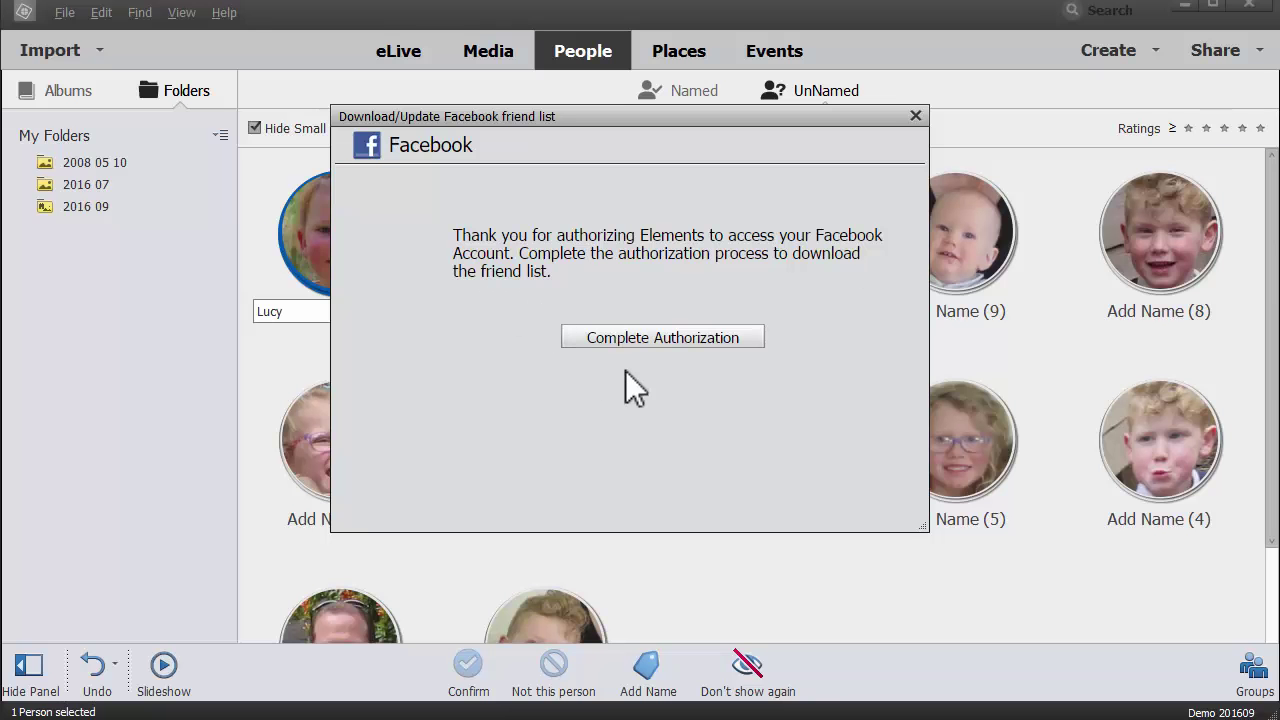
# Step: Complete the Facebook authorization, dismiss the download confirmation, and select the partial name for retyping
pyautogui.press('Return')
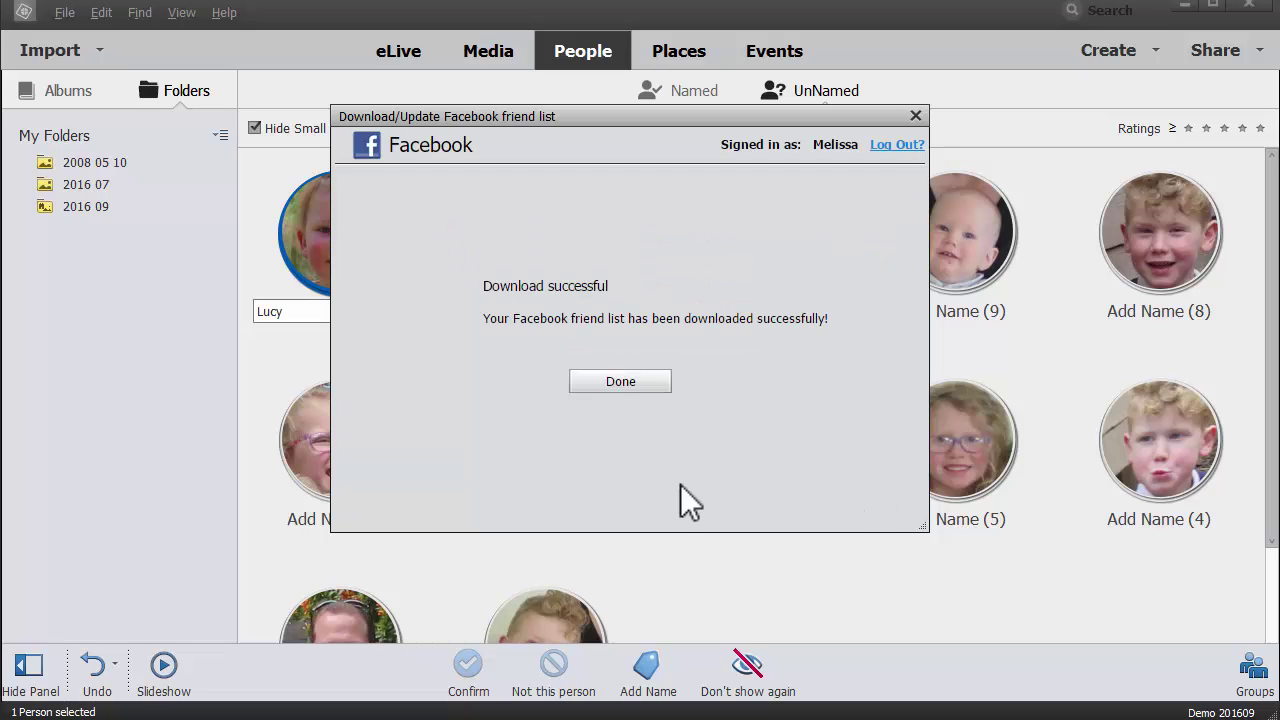
pyautogui.click(634, 378)
pyautogui.doubleClick(337, 312)
# Step: Give the 14-photo face the person's full name from suggestions, then name the boy's face
pyautogui.click(355, 345)
pyautogui.click(390, 311)
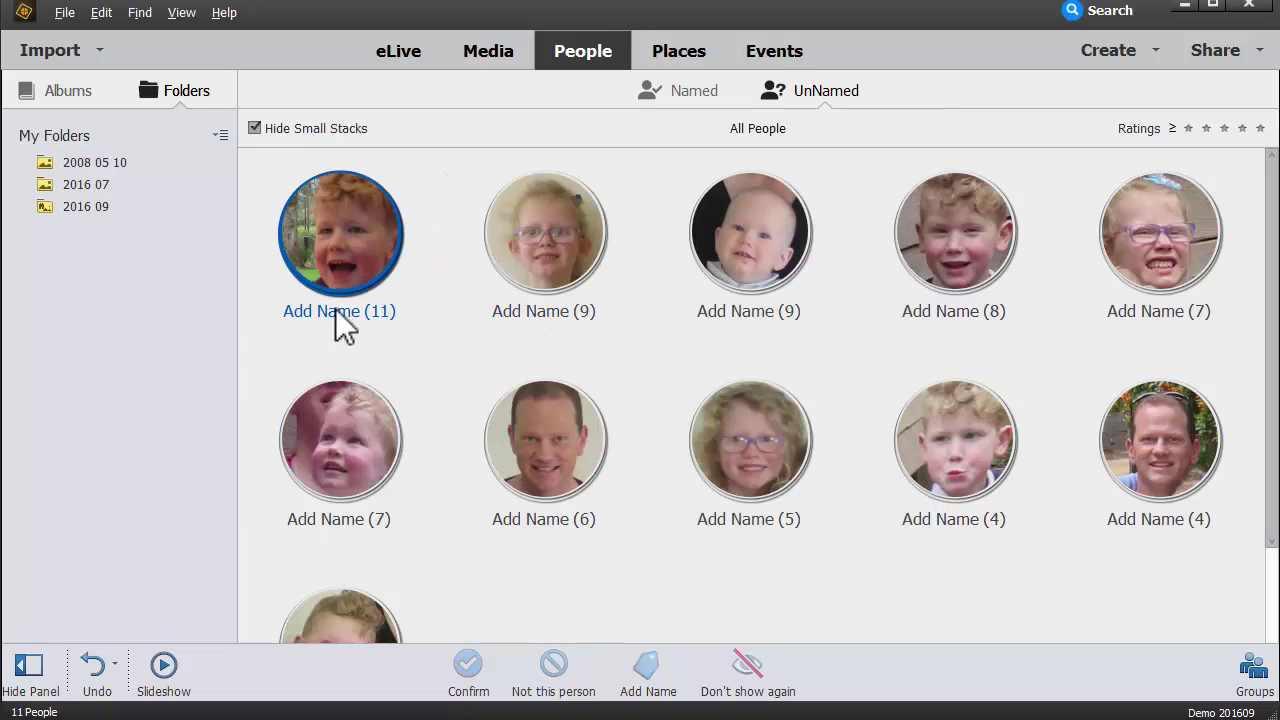
pyautogui.click(345, 311)
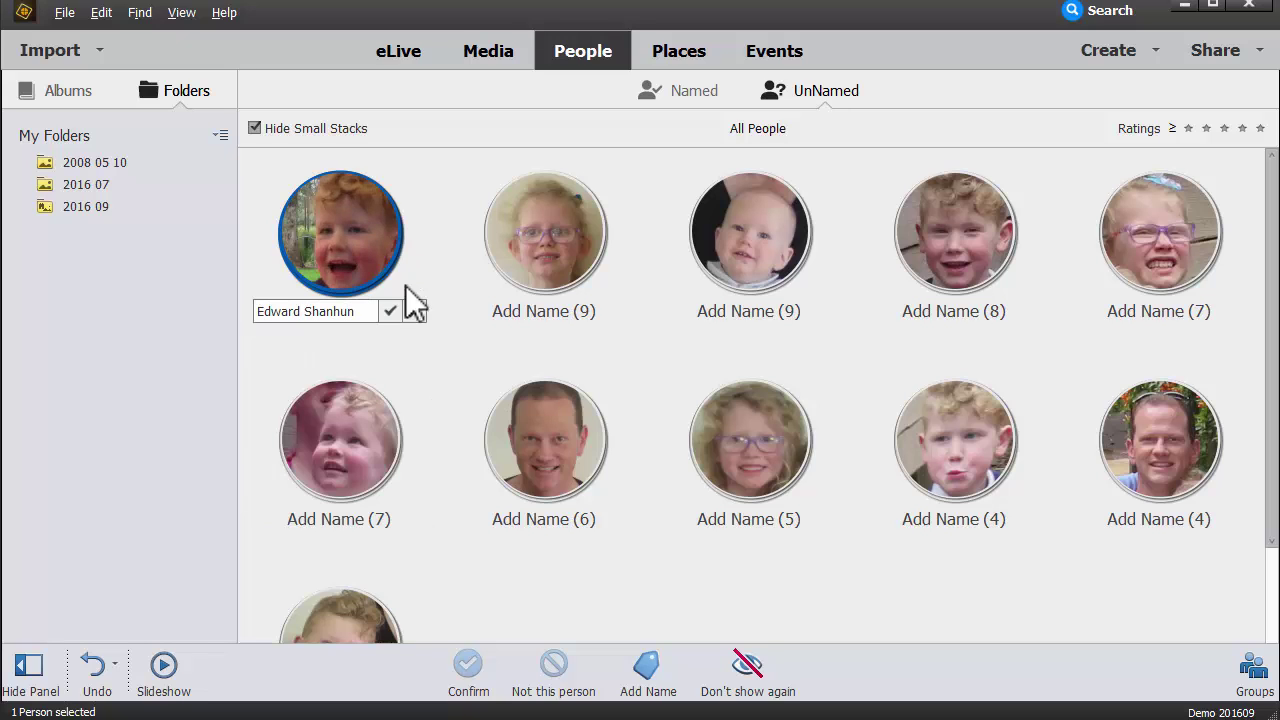
pyautogui.click(390, 311)
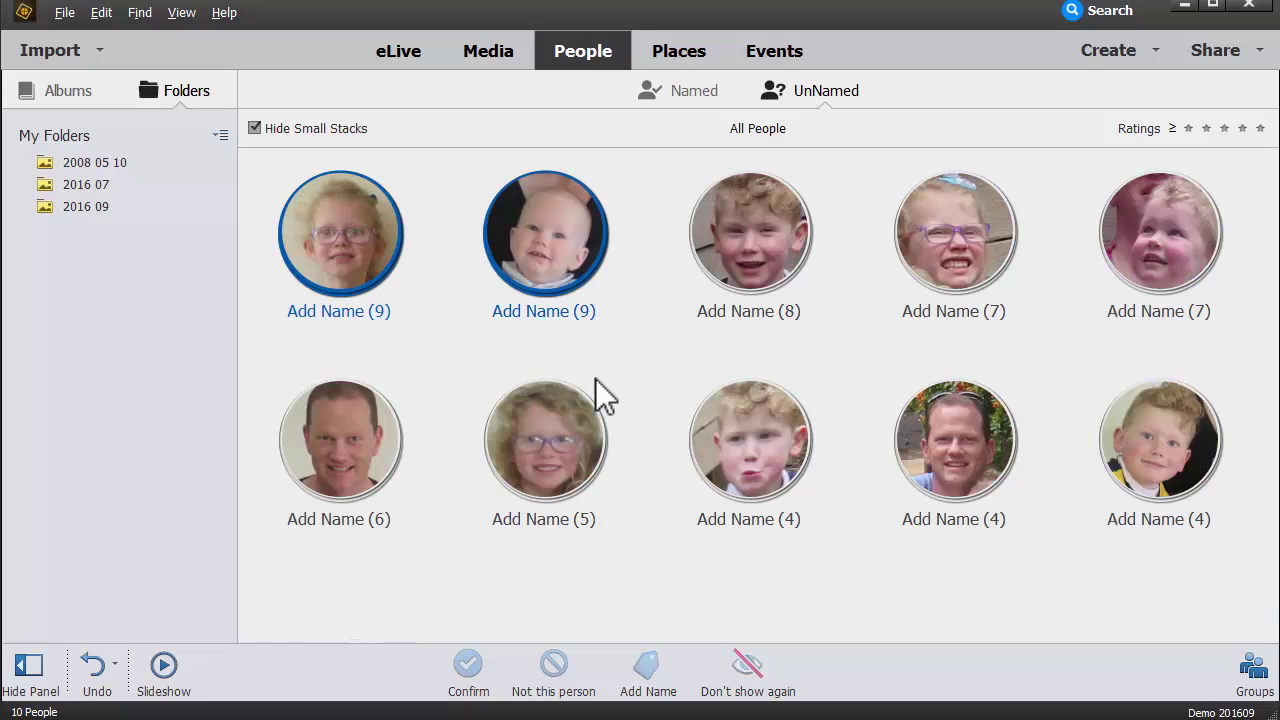
# Step: Name the man's 6-photo face, the baby's 9-photo face and the next boy's face
pyautogui.click(339, 519)
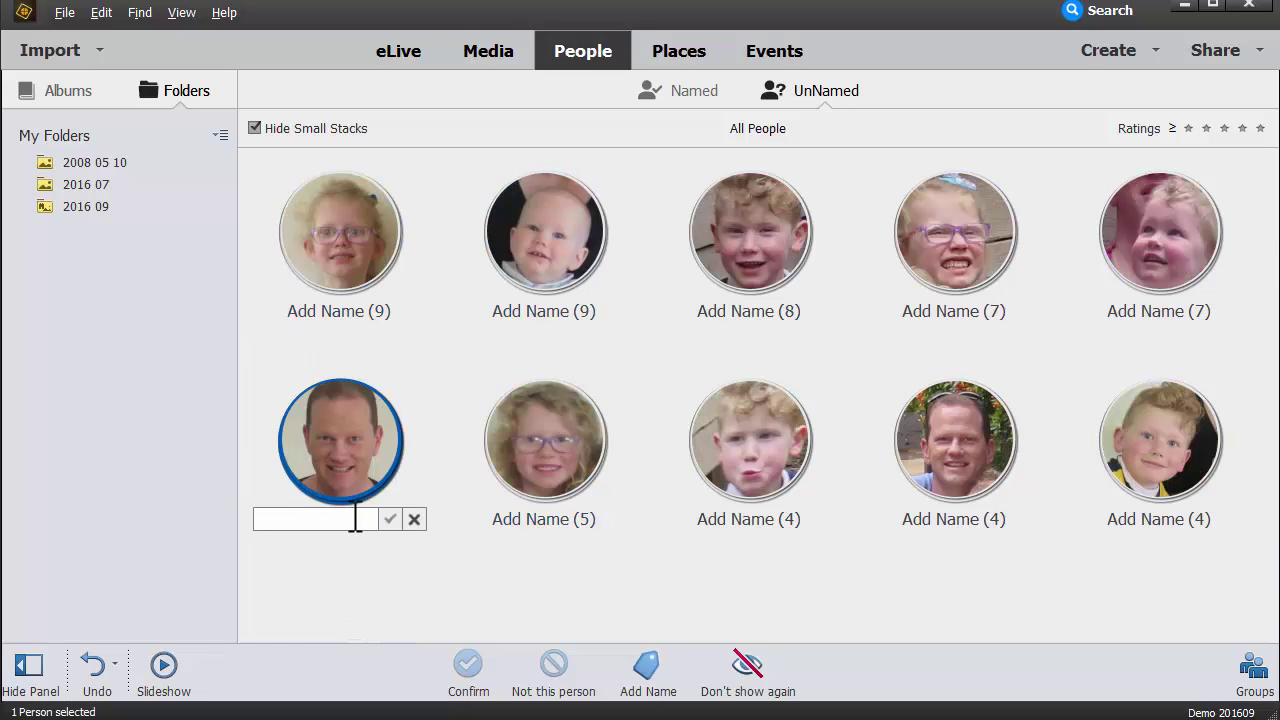
pyautogui.write('Phil')
pyautogui.click(330, 589)
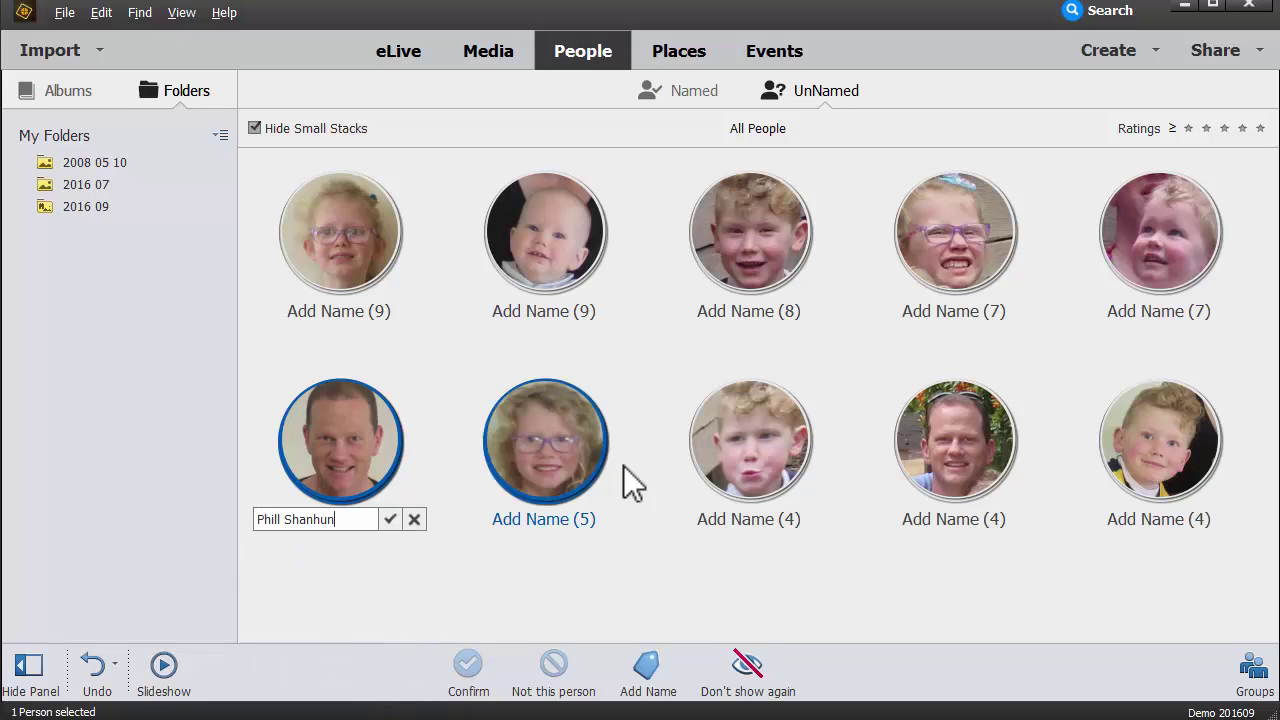
pyautogui.click(390, 519)
pyautogui.click(560, 311)
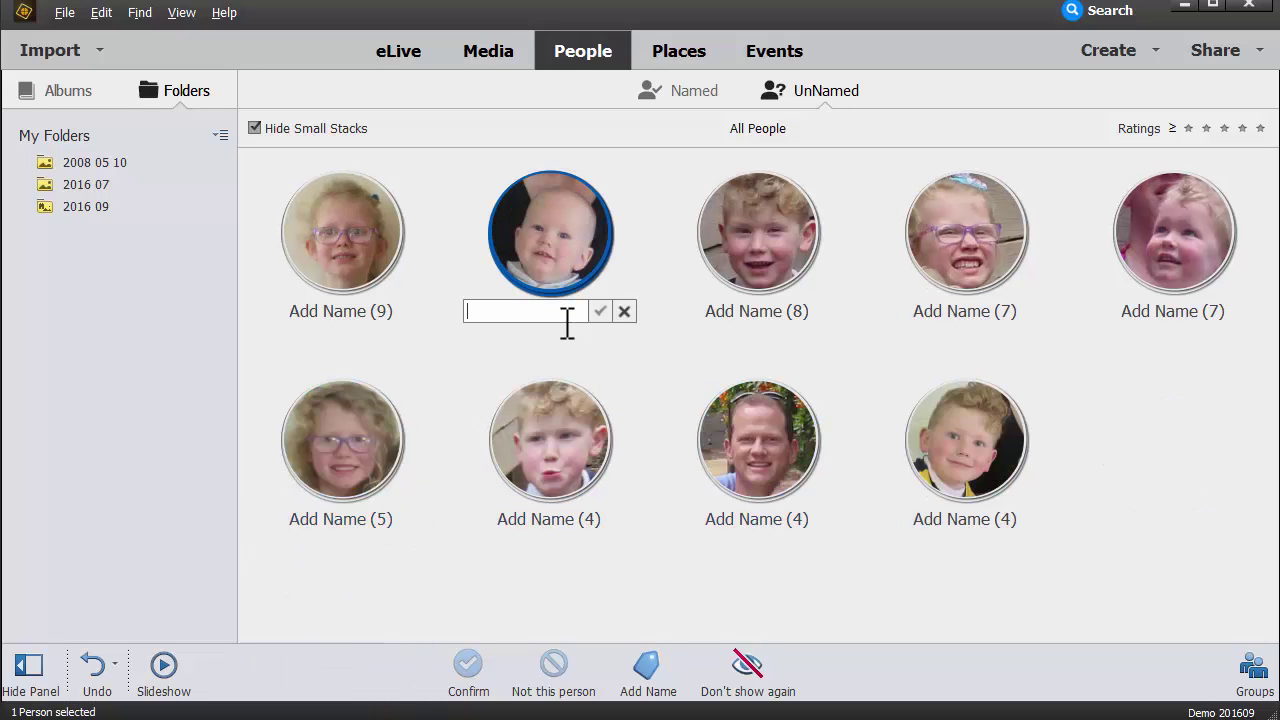
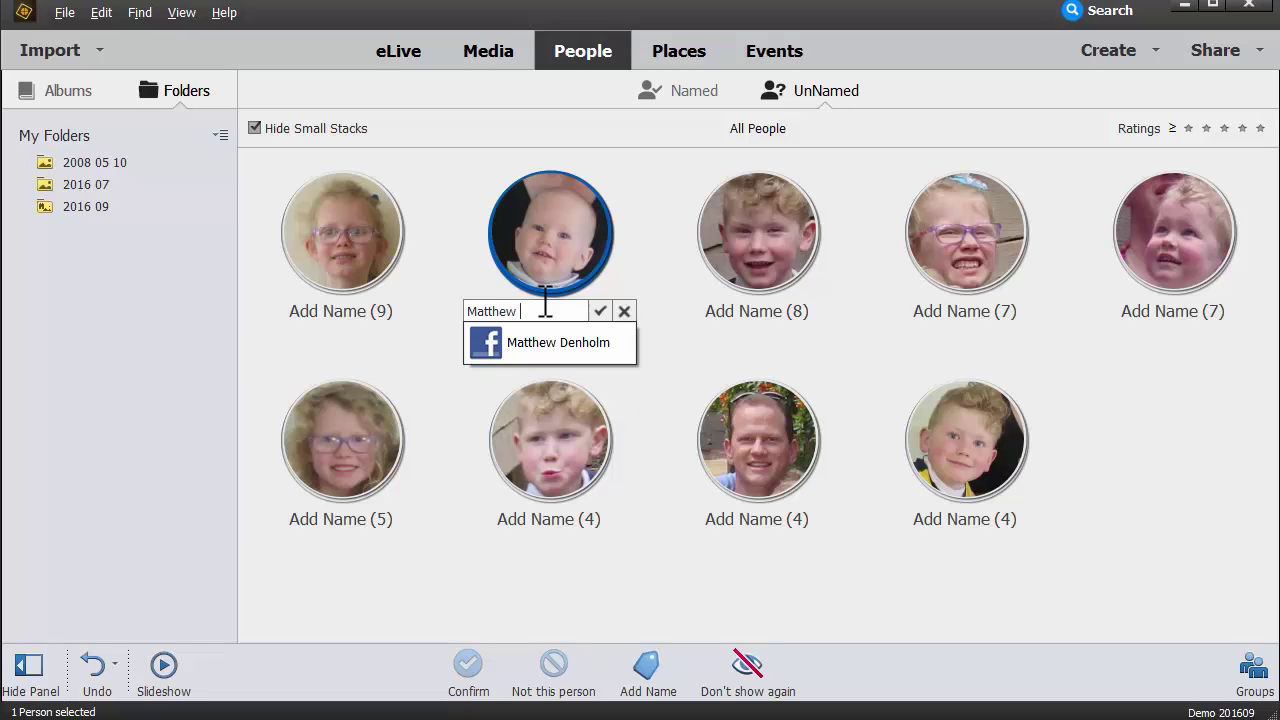
pyautogui.press('Return')
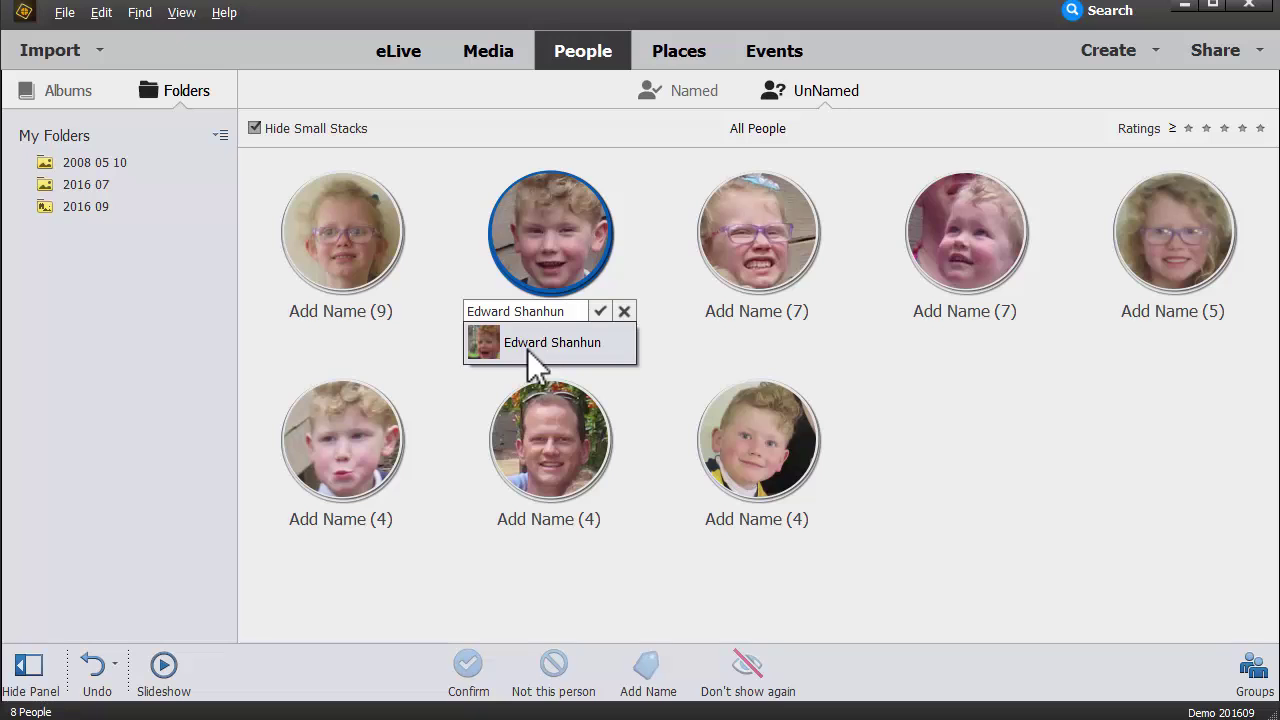
pyautogui.click(527, 345)
pyautogui.press('Return')
# Step: Type the full name for the girl's 7-photo face and accept the suggested name for the next boy
pyautogui.click(547, 318)
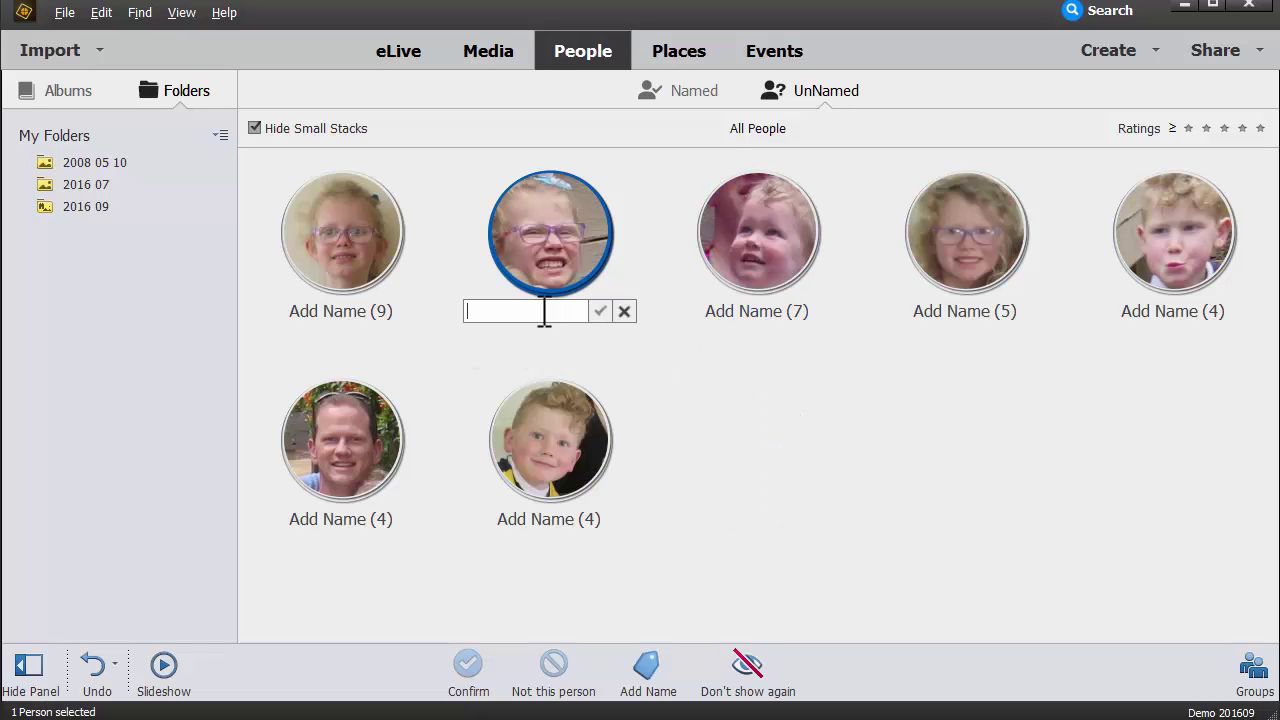
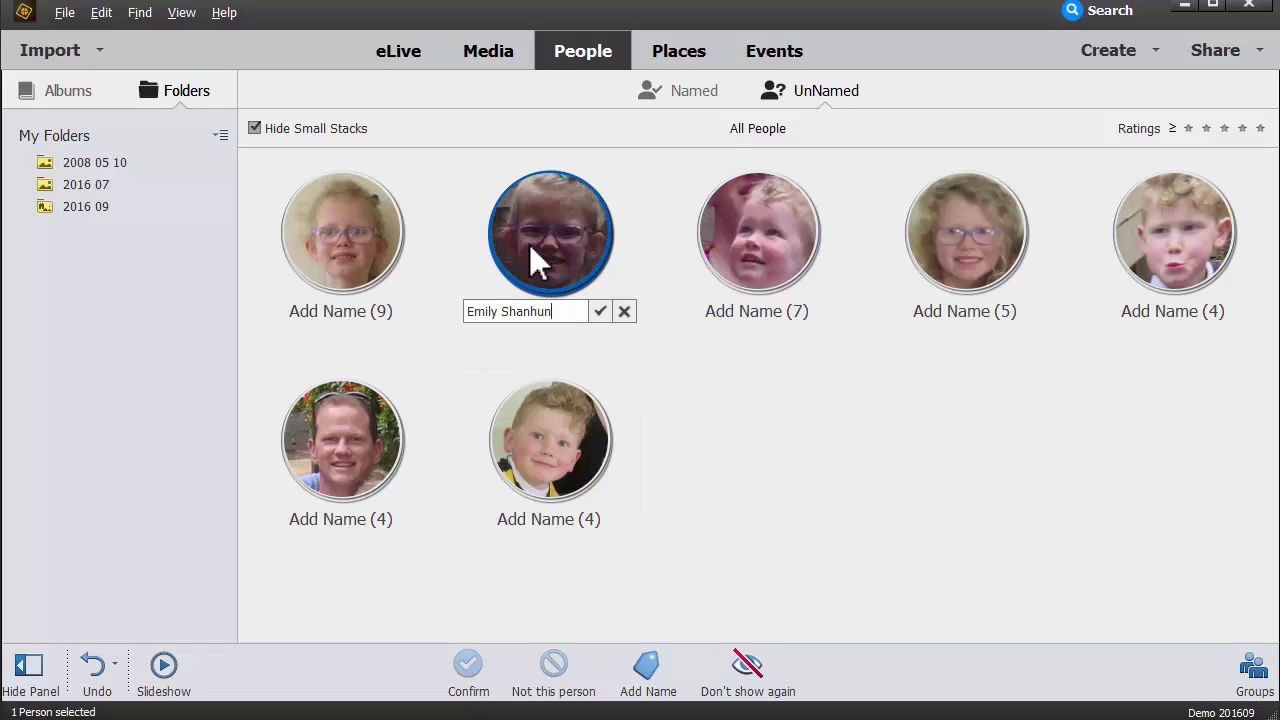
pyautogui.press('Return')
pyautogui.click(355, 311)
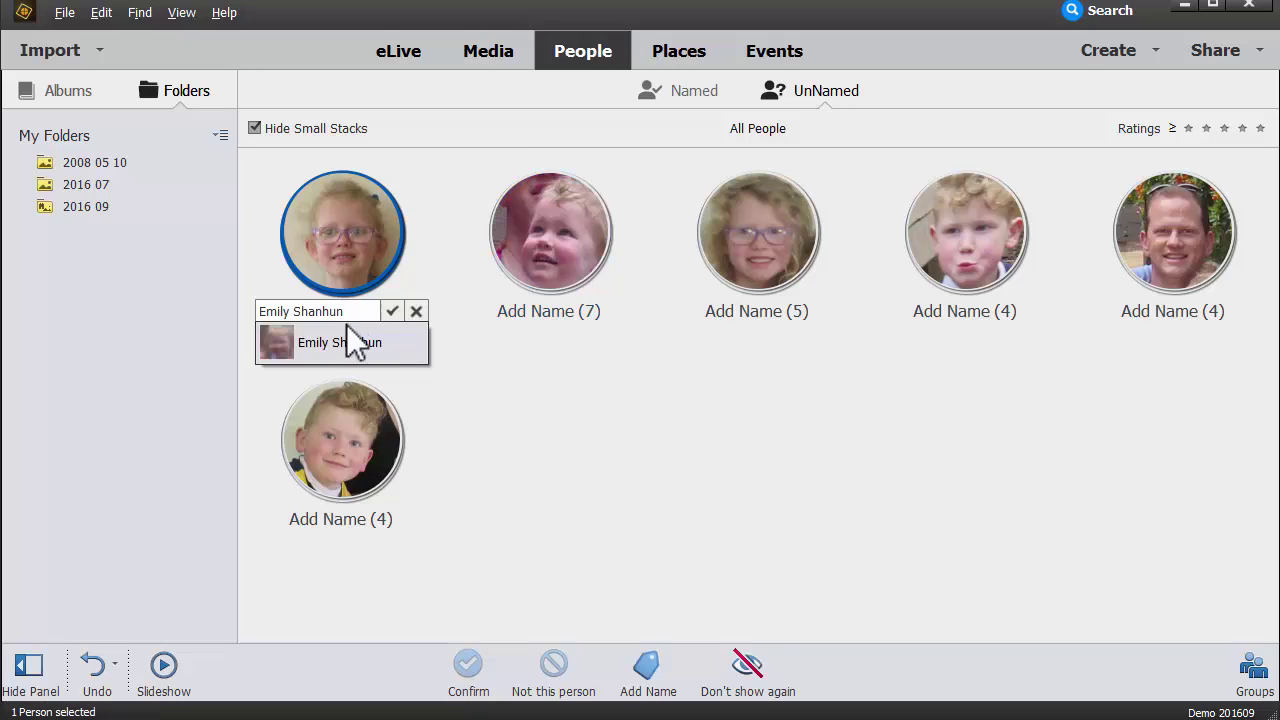
pyautogui.click(543, 312)
pyautogui.click(545, 380)
pyautogui.click(600, 311)
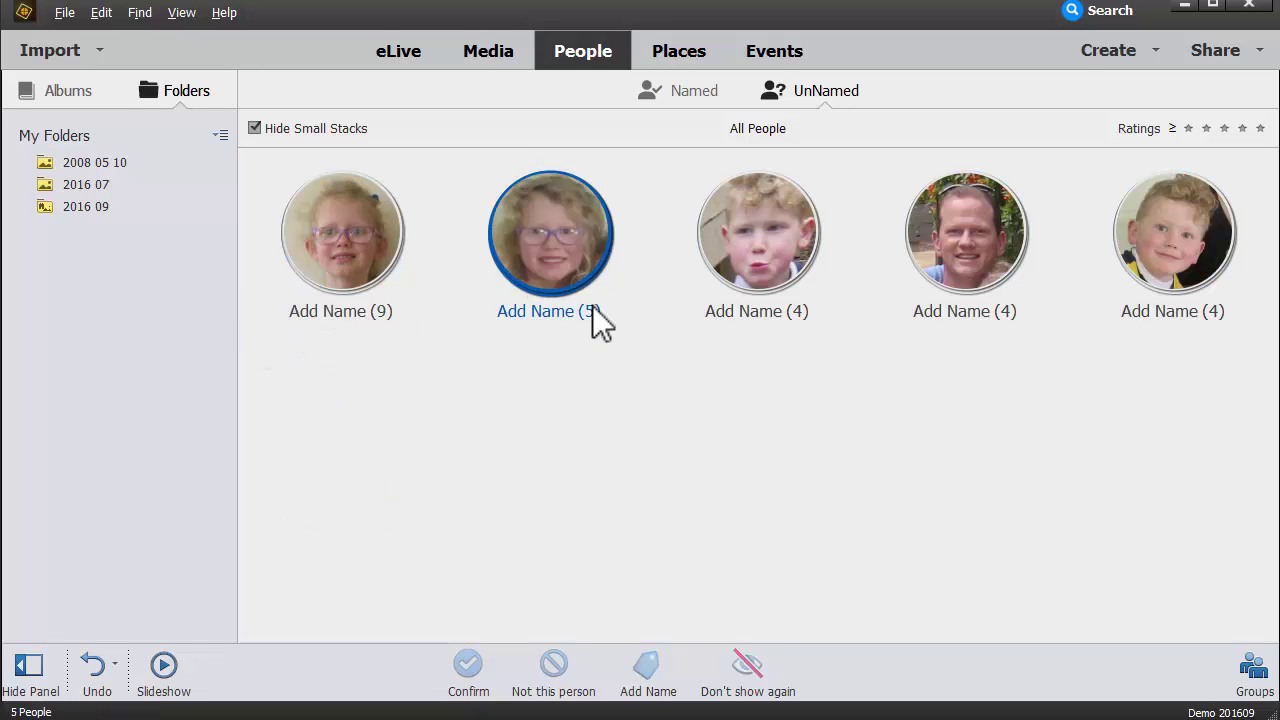
# Step: Accept the suggested names for the next two girls' faces
pyautogui.click(340, 311)
pyautogui.click(363, 340)
pyautogui.click(340, 311)
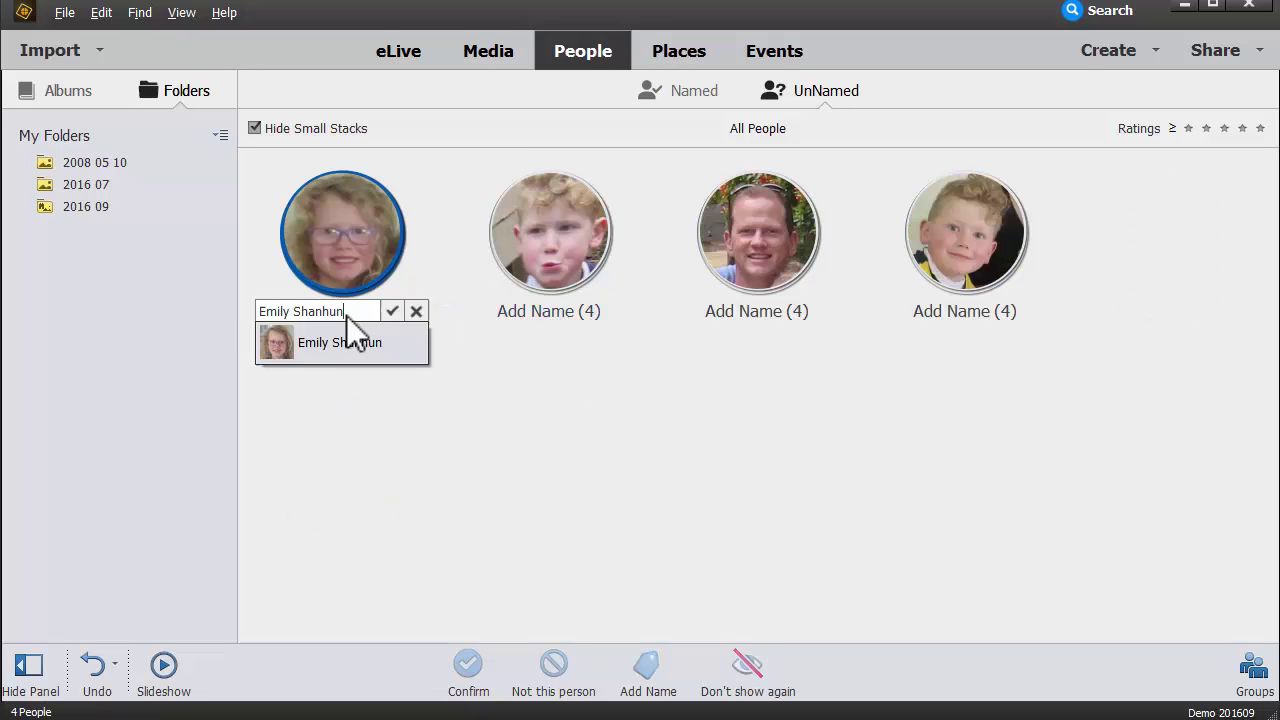
pyautogui.click(369, 341)
pyautogui.click(391, 311)
# Step: Accept the suggested names for the remaining unnamed faces
pyautogui.click(340, 311)
pyautogui.click(314, 340)
pyautogui.click(389, 311)
pyautogui.click(340, 311)
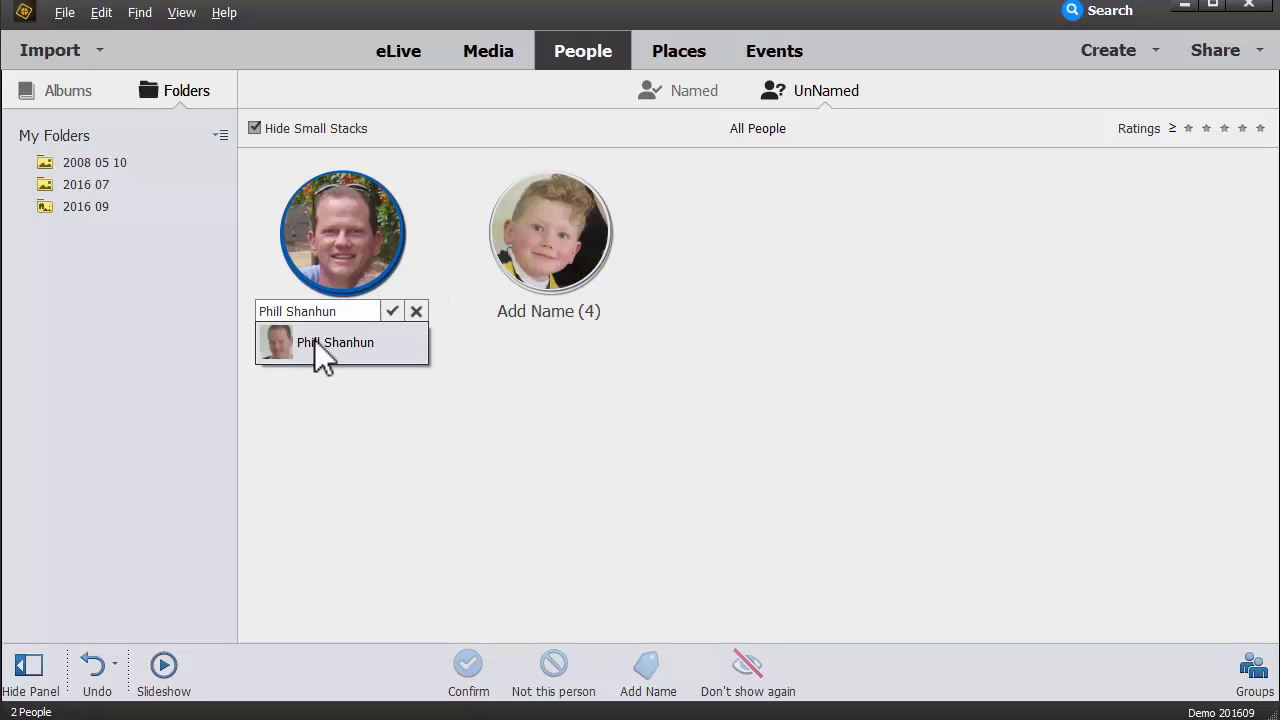
pyautogui.click(323, 363)
# Step: Correct the last face's wrongly pre-filled first name, then review the five named people
pyautogui.click(340, 313)
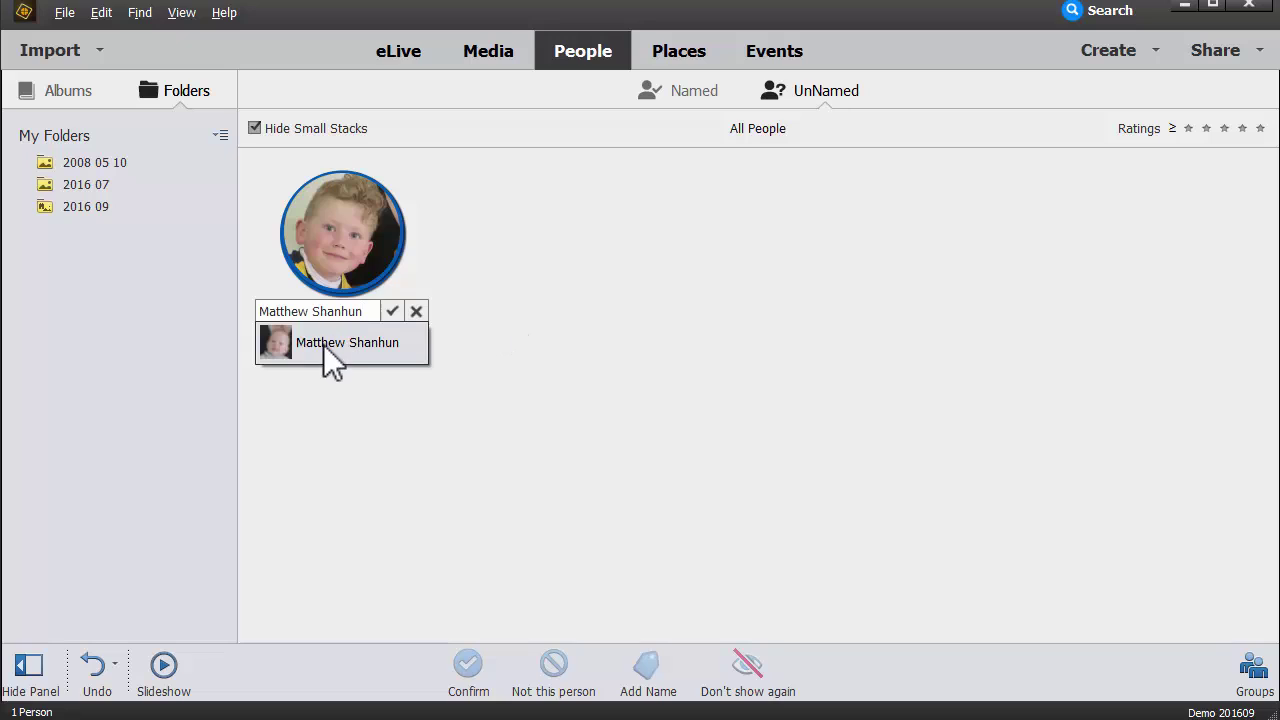
pyautogui.click(332, 323)
pyautogui.hotkey('ctrl', 'Left')
pyautogui.press('BackSpace')
pyautogui.press('BackSpace')
pyautogui.press('BackSpace')
pyautogui.press('BackSpace')
pyautogui.press('BackSpace')
pyautogui.press('BackSpace')
pyautogui.press('BackSpace')
pyautogui.press('BackSpace')
pyautogui.write('Edward')
pyautogui.press('Return')
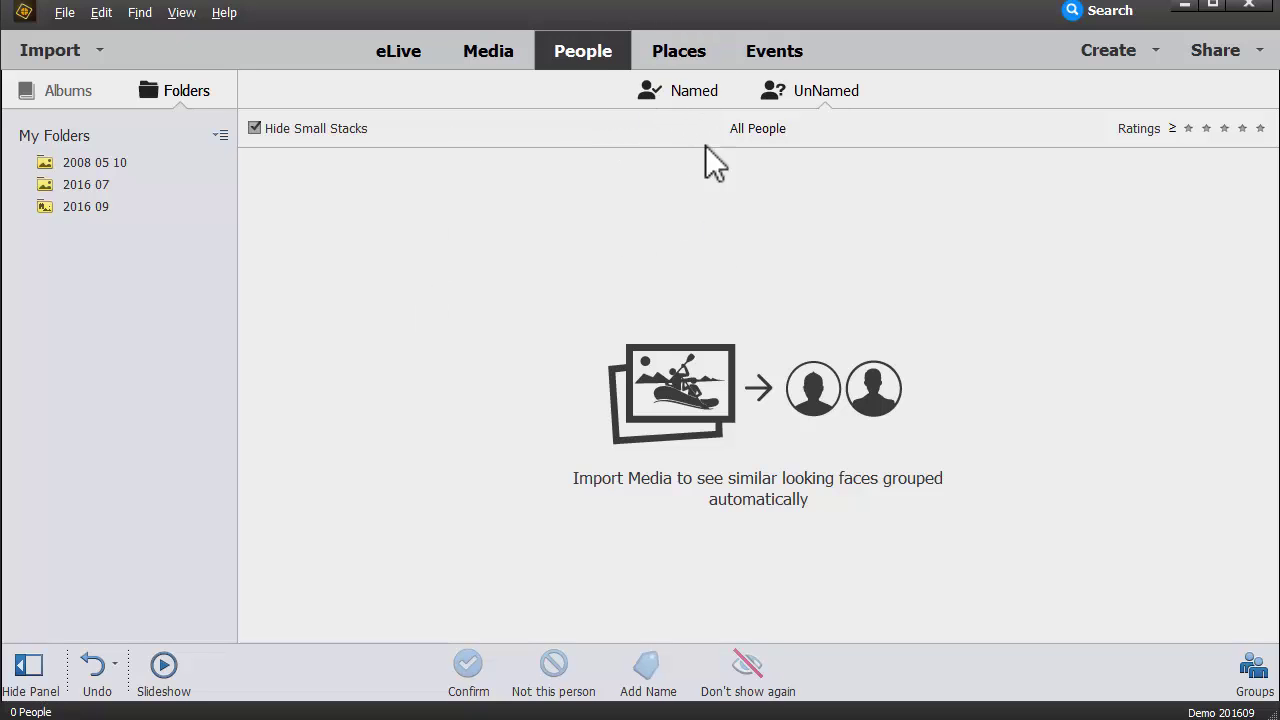
pyautogui.click(706, 104)
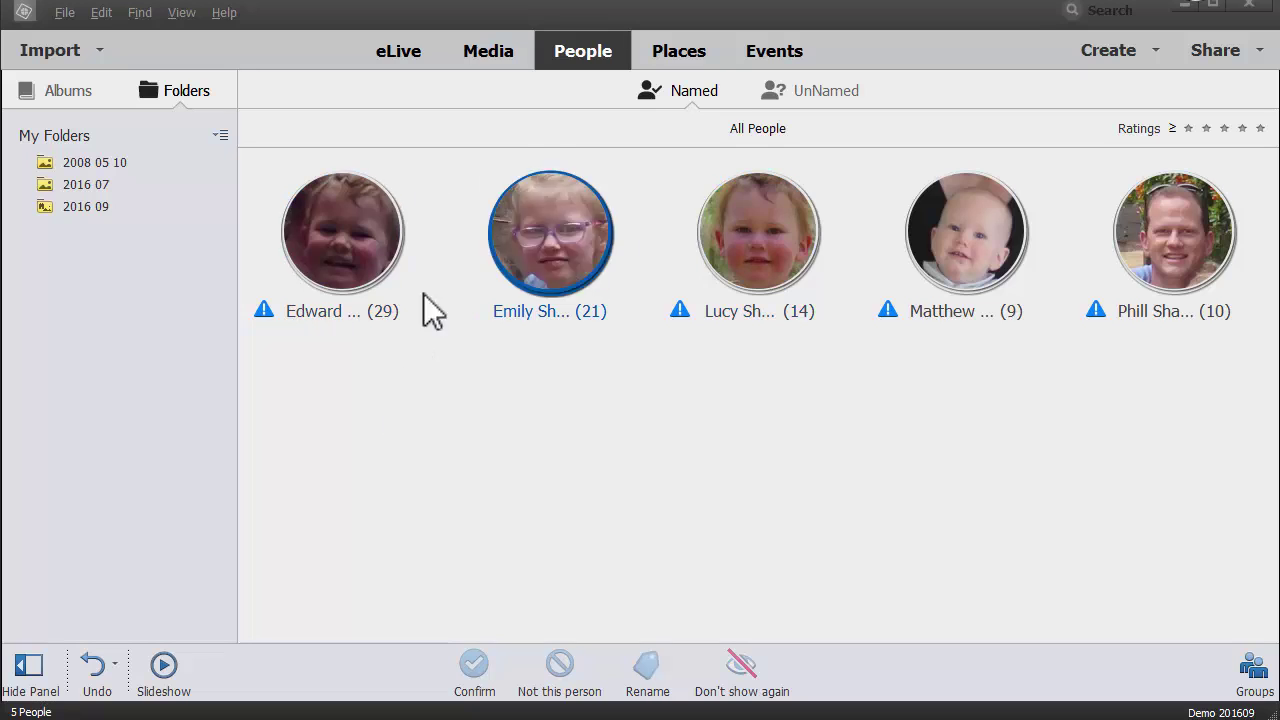
pyautogui.moveTo(606, 307)
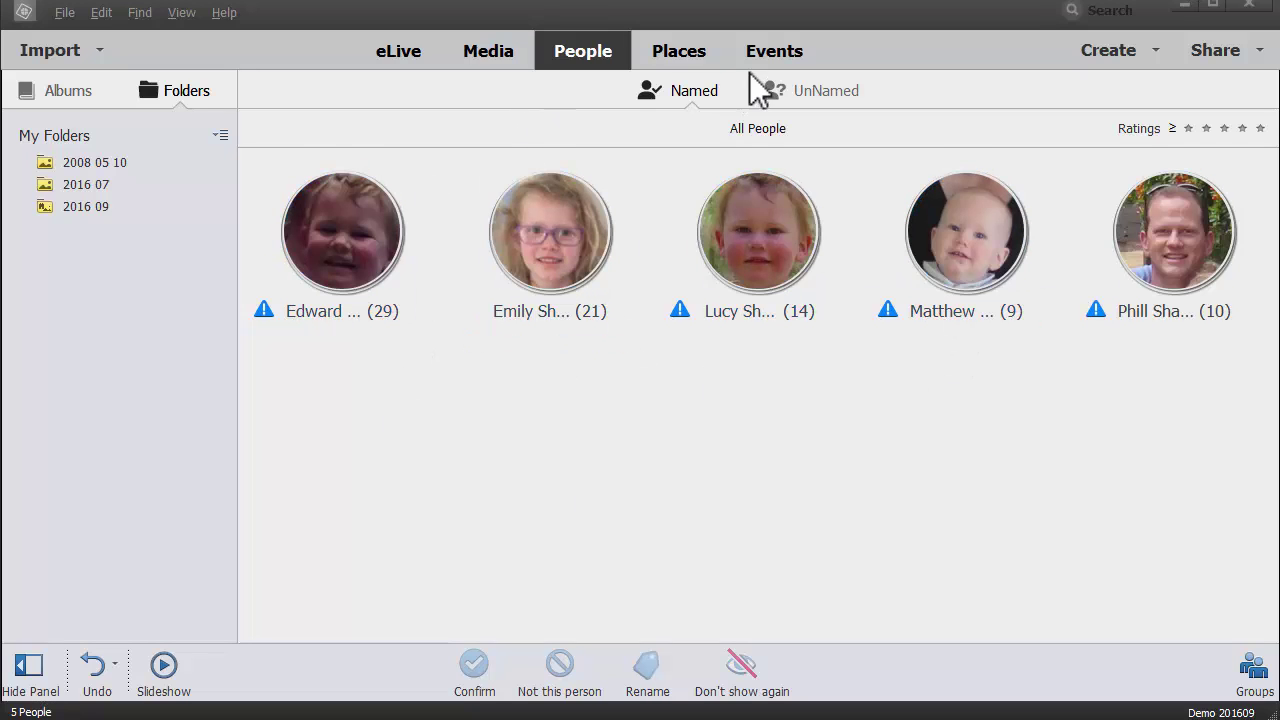
# Step: Show pinned photos on the Places map and zoom in on Australia
pyautogui.click(677, 55)
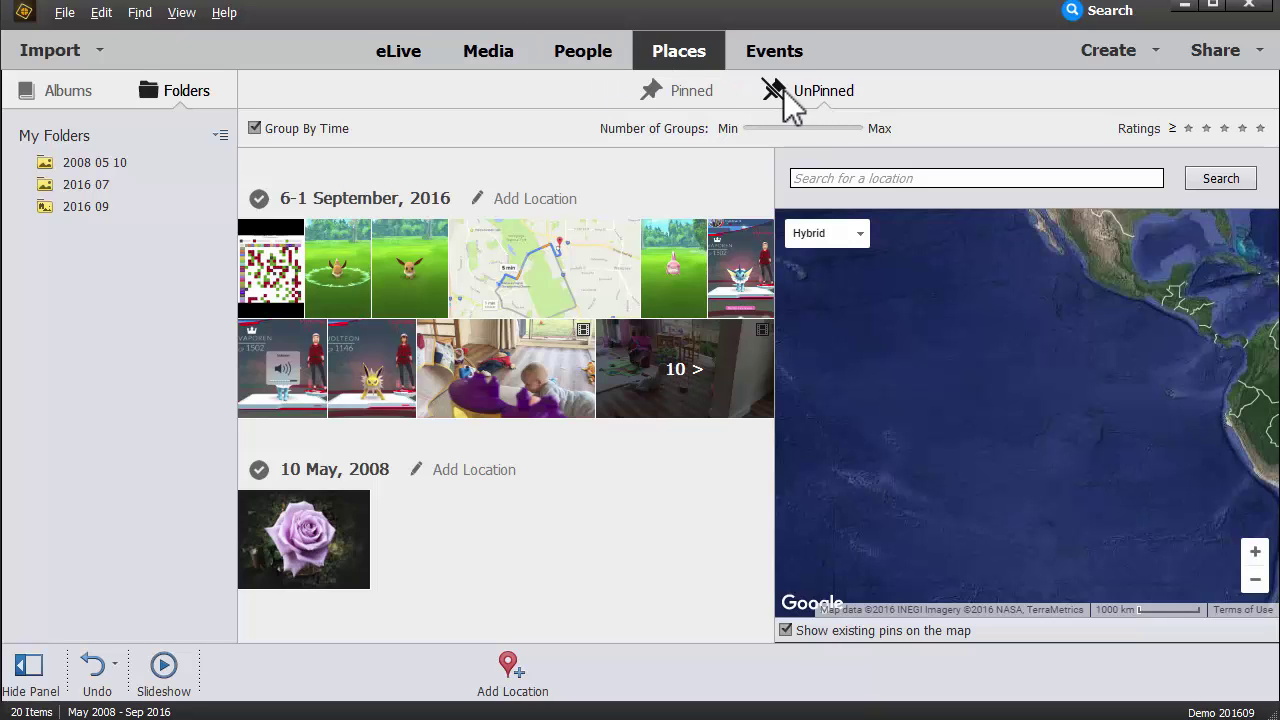
pyautogui.click(678, 91)
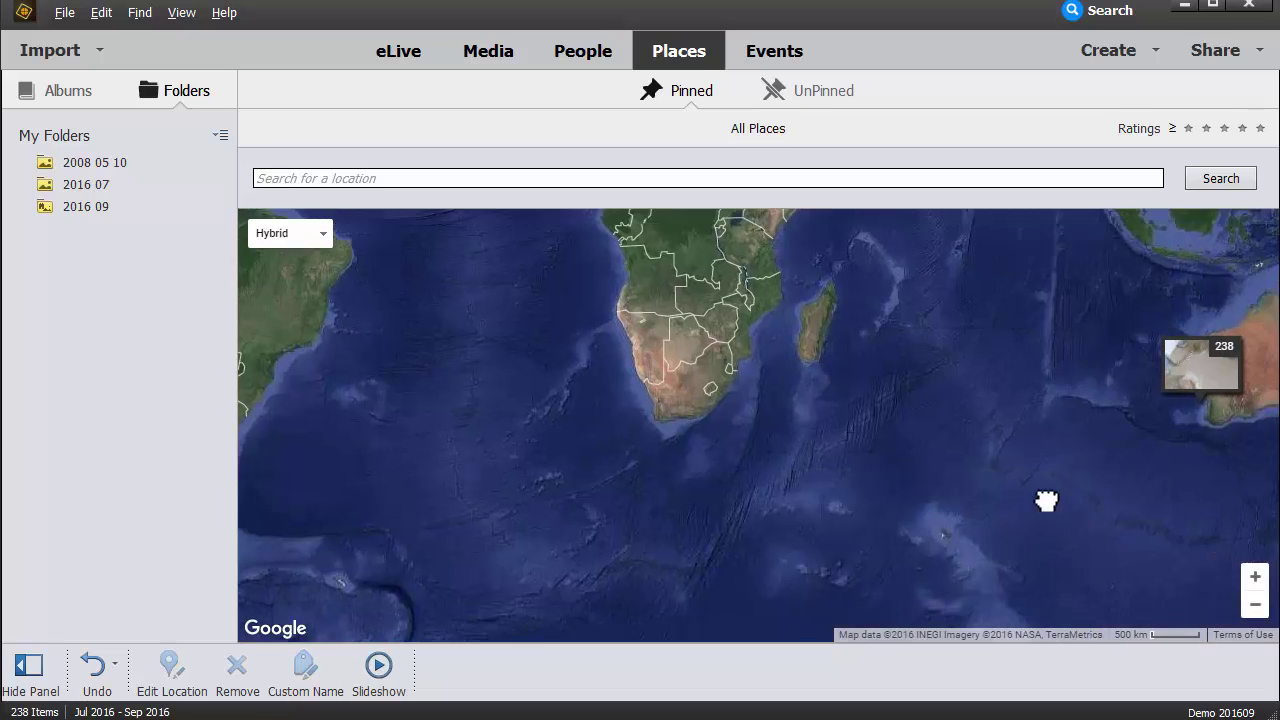
pyautogui.moveTo(1046, 500); pyautogui.dragTo(528, 463)
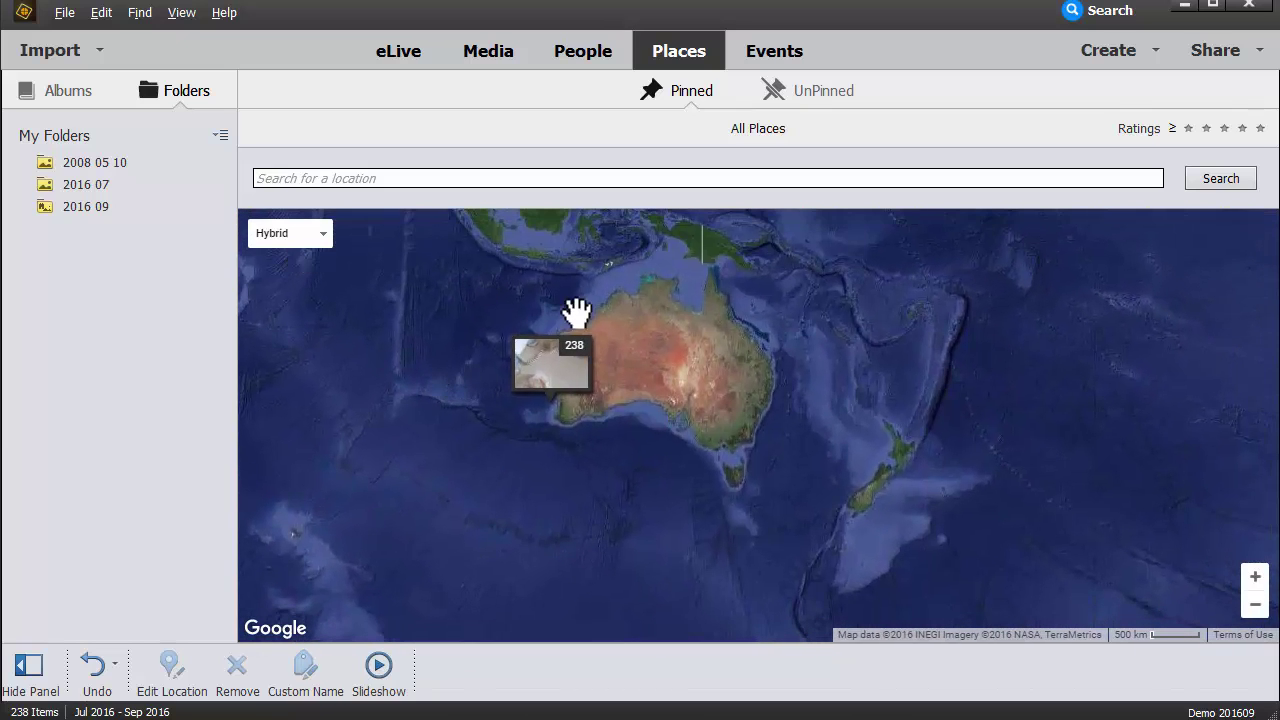
pyautogui.click(1255, 577)
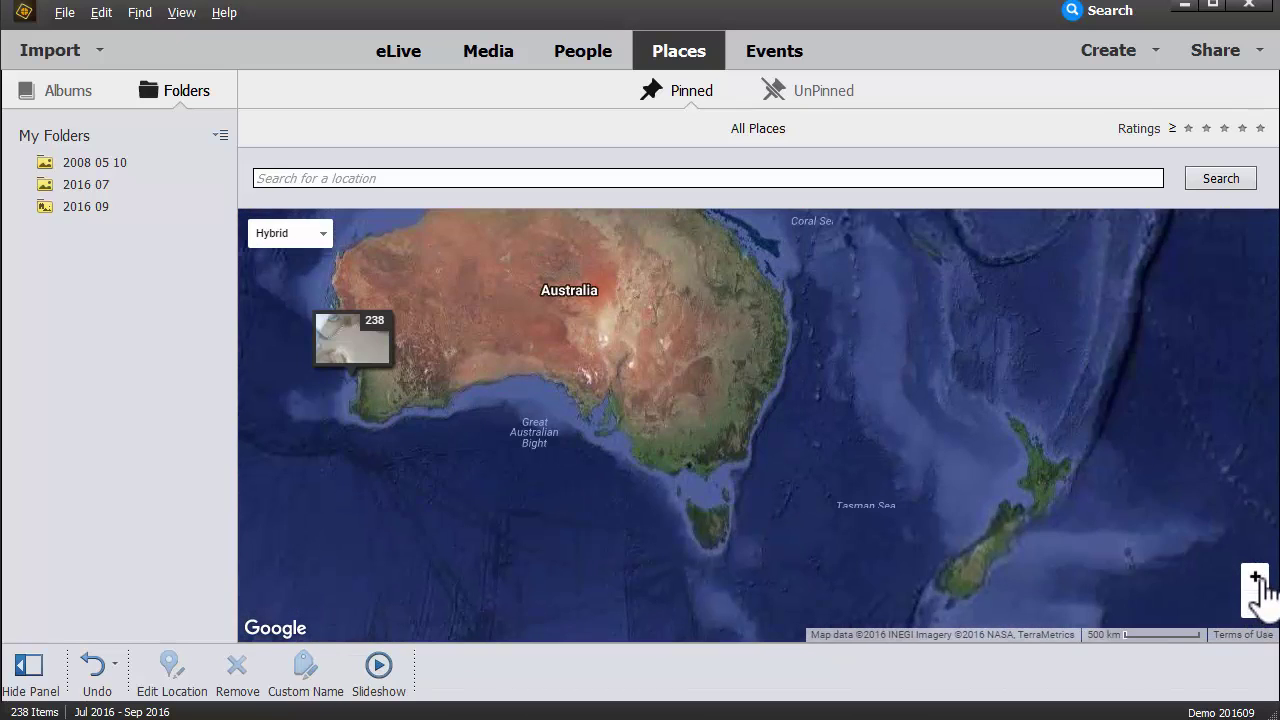
pyautogui.click(1252, 580)
# Step: Zoom the map down to the Perth coast in southwest Australia
pyautogui.moveTo(429, 380); pyautogui.dragTo(1016, 408)
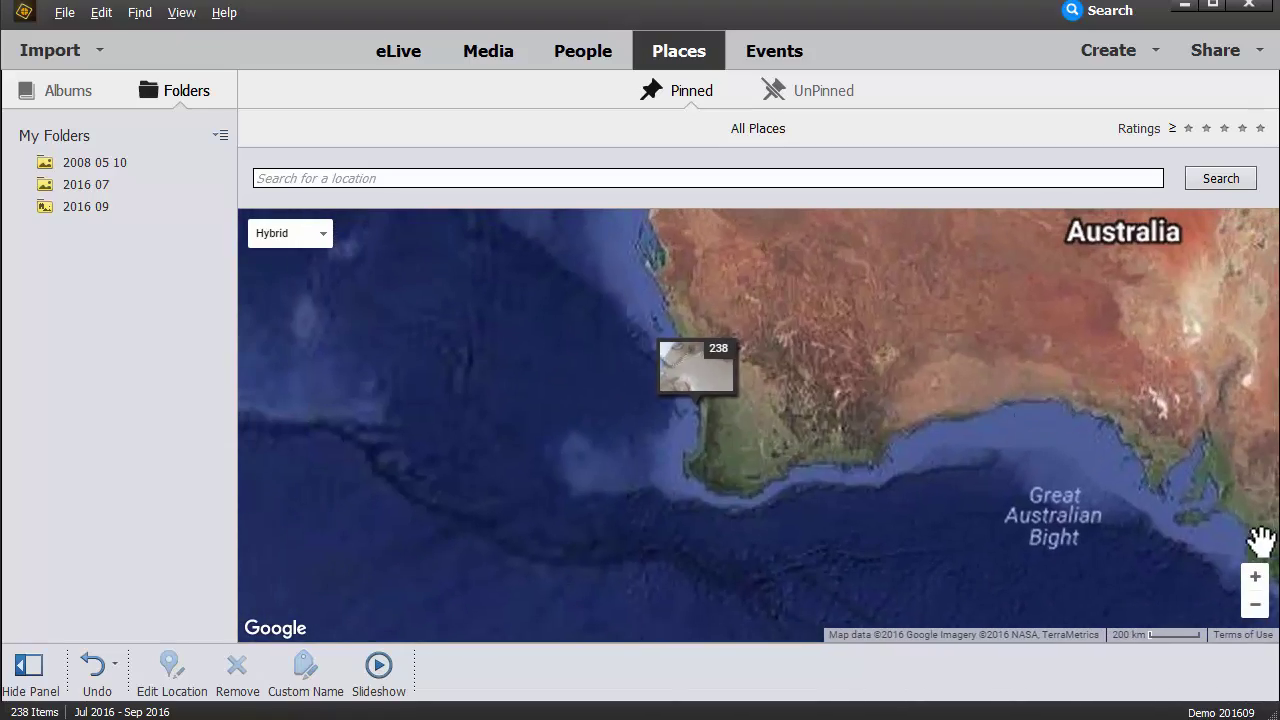
pyautogui.click(1255, 577)
pyautogui.click(1255, 577)
pyautogui.click(1255, 577)
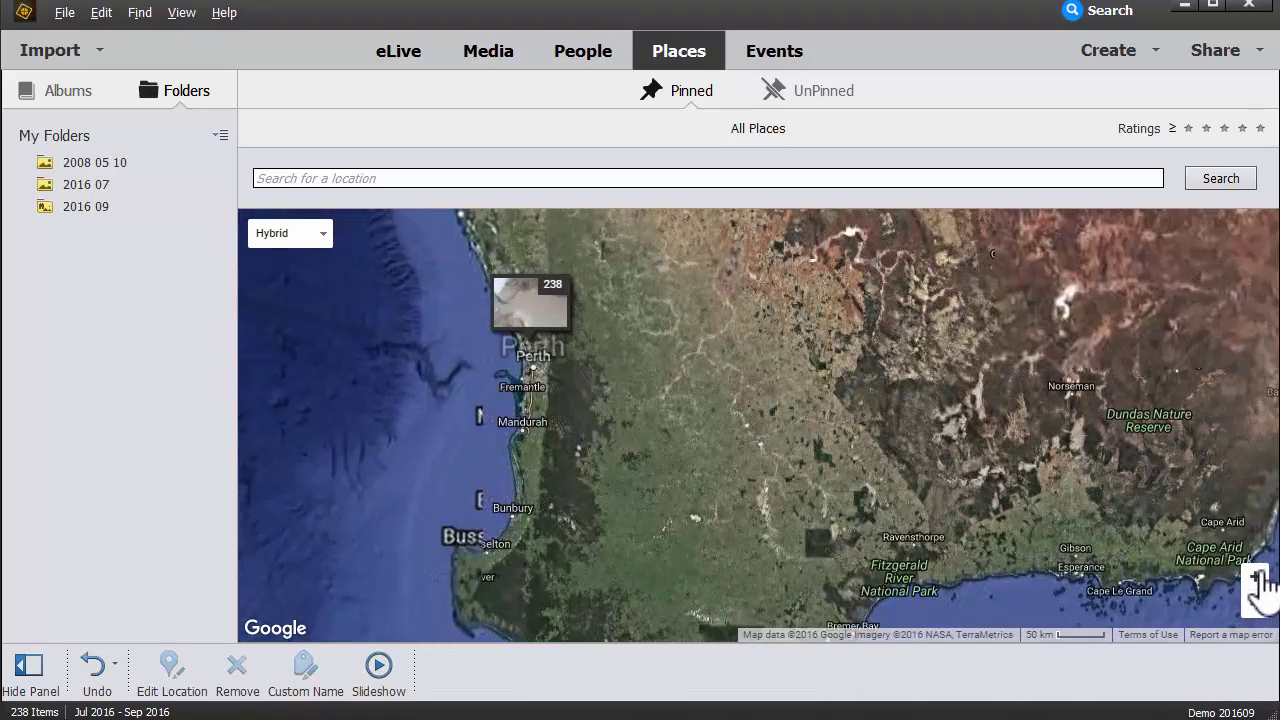
pyautogui.click(1255, 577)
pyautogui.moveTo(413, 322); pyautogui.dragTo(720, 523)
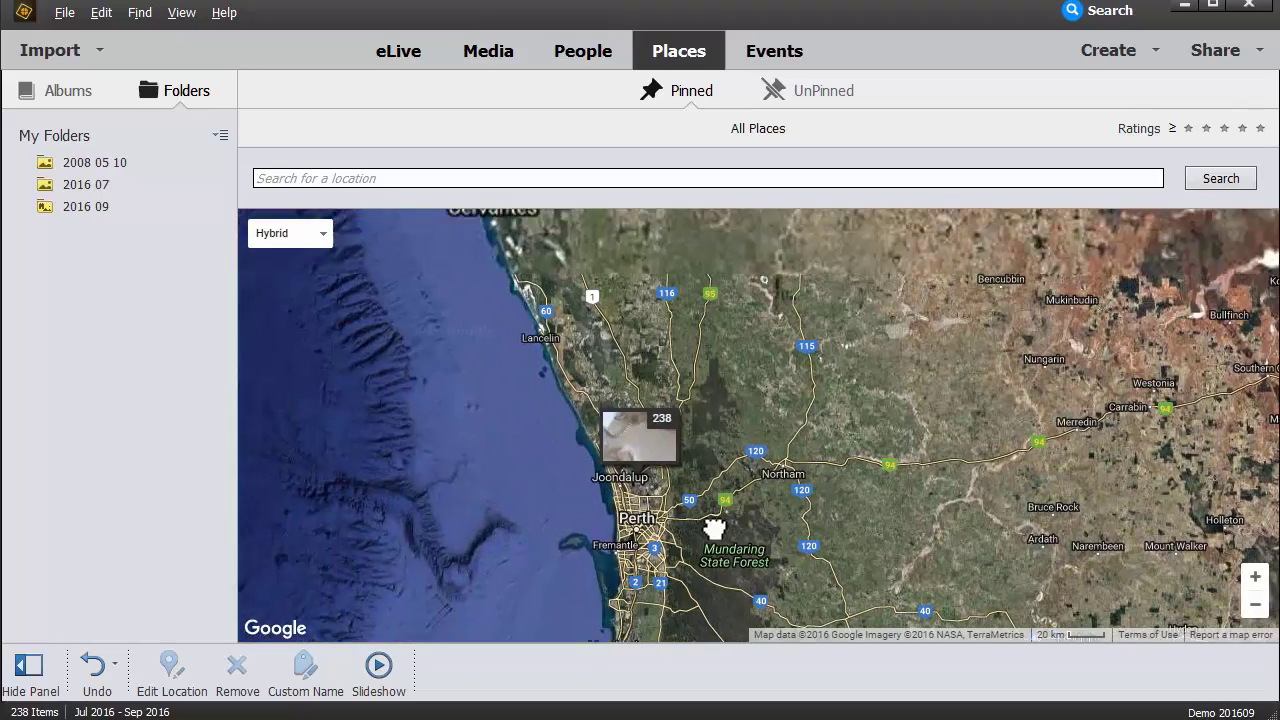
pyautogui.click(1256, 580)
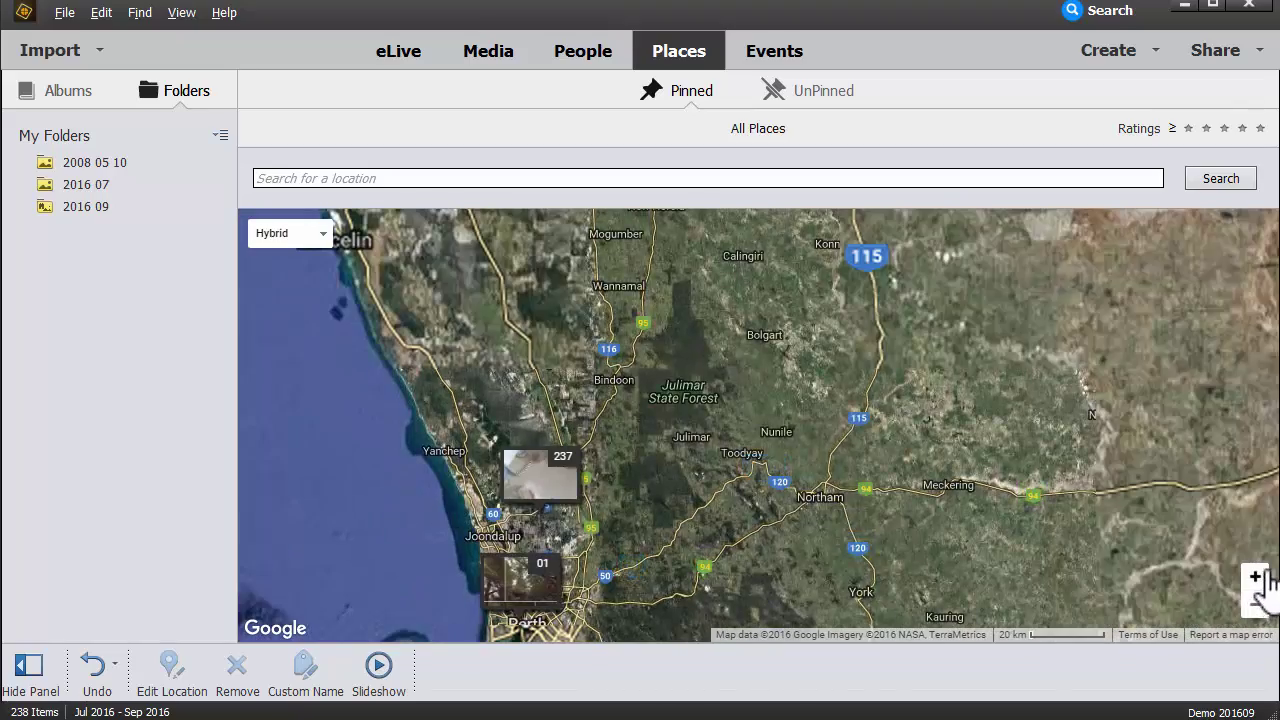
pyautogui.click(1255, 577)
# Step: Frame the area north of Perth around the 179-photo pin near Pinjar and Wanneroo
pyautogui.moveTo(666, 517); pyautogui.dragTo(960, 386)
pyautogui.click(1255, 578)
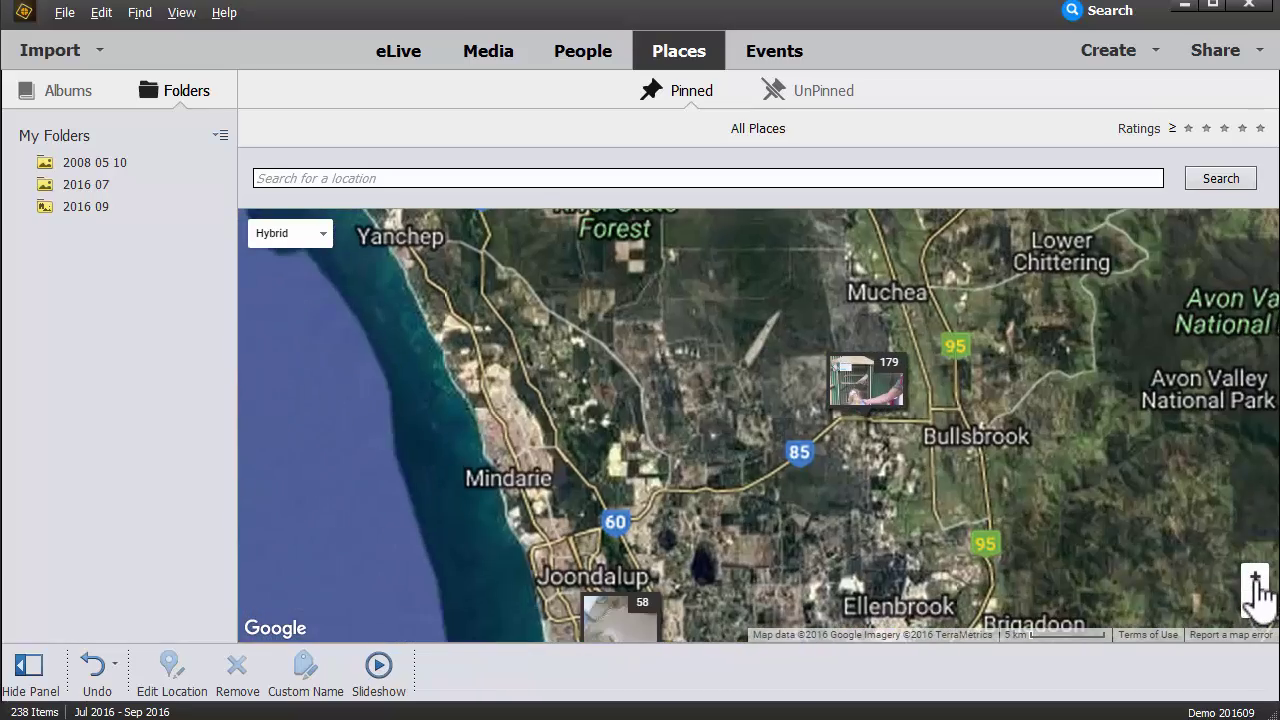
pyautogui.click(1255, 578)
pyautogui.moveTo(736, 545); pyautogui.dragTo(649, 363)
pyautogui.moveTo(500, 443); pyautogui.dragTo(606, 557)
pyautogui.moveTo(1018, 265)
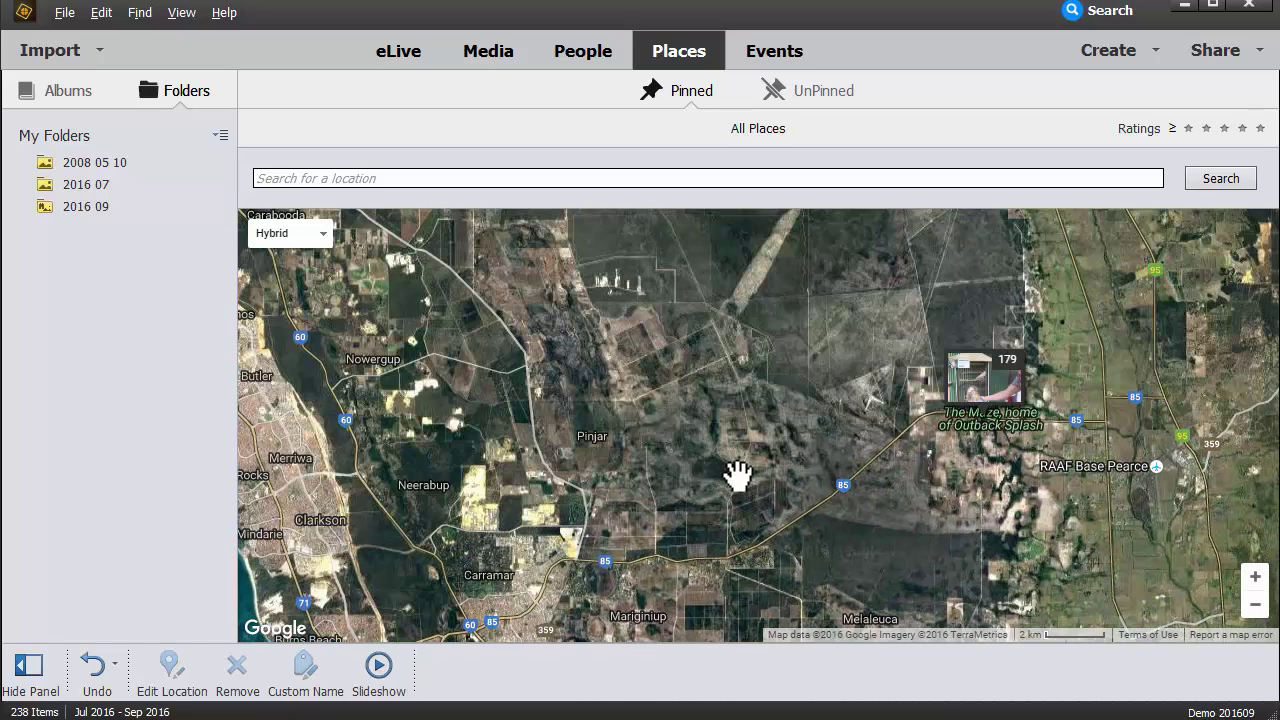
pyautogui.moveTo(737, 491); pyautogui.dragTo(757, 323)
pyautogui.moveTo(456, 528)
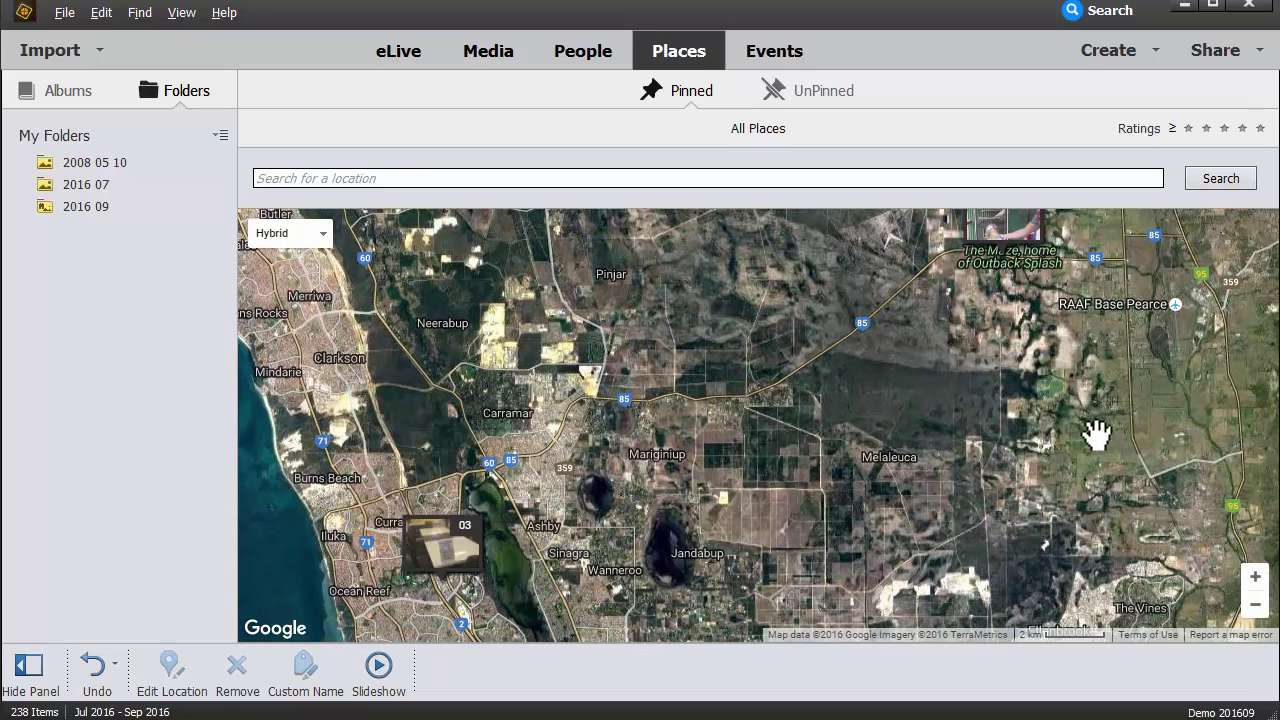
pyautogui.moveTo(1095, 432); pyautogui.dragTo(986, 606)
# Step: Look up the place name for the 179-photo pin and check its location editor
pyautogui.moveTo(871, 372)
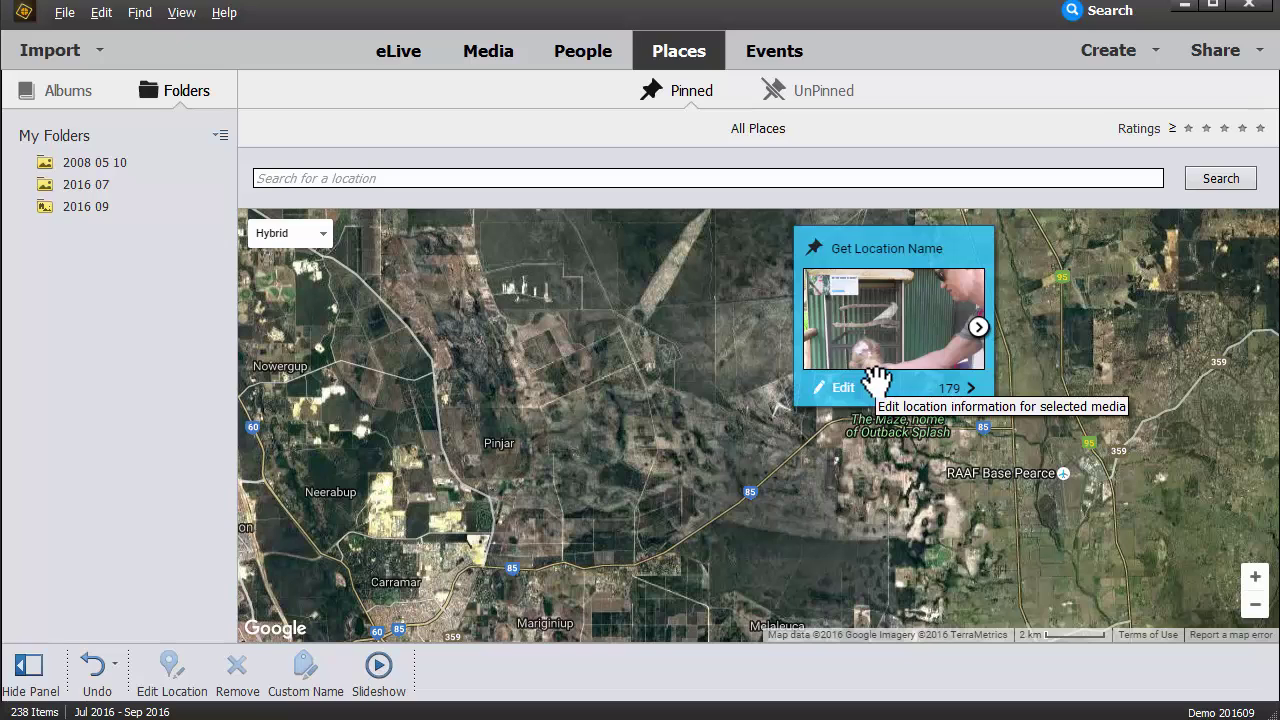
pyautogui.click(866, 274)
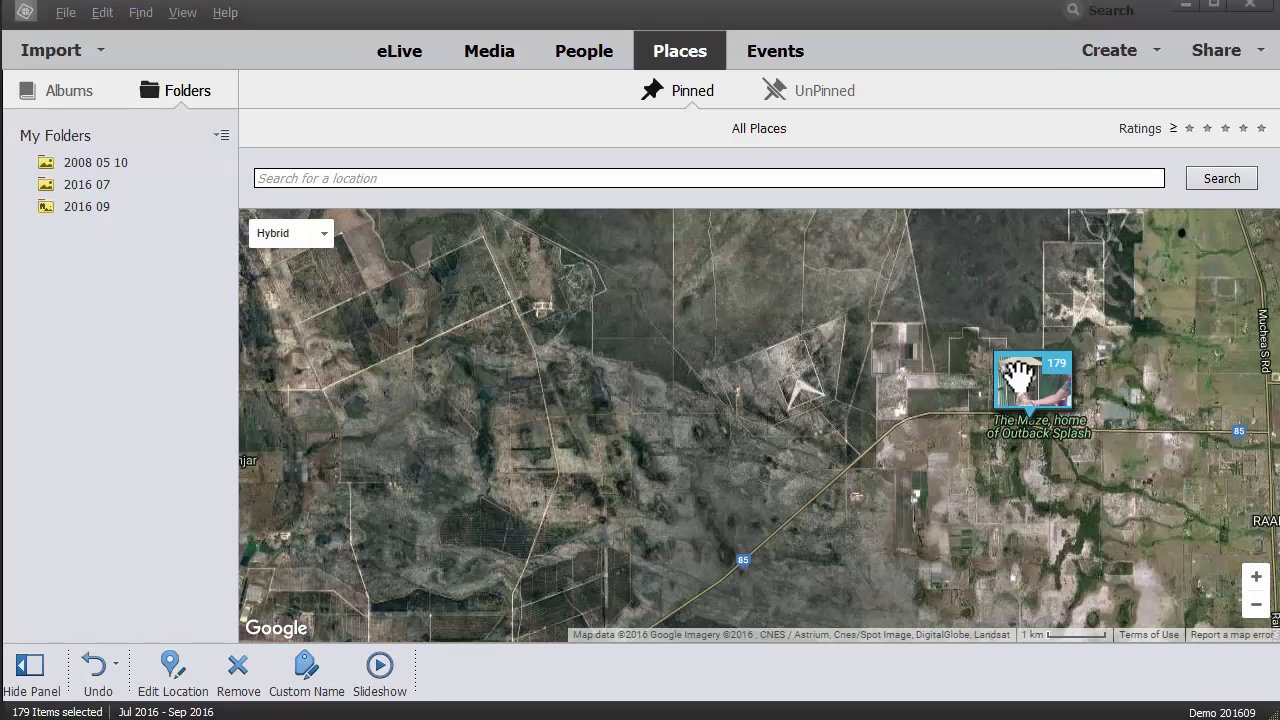
pyautogui.moveTo(1020, 375)
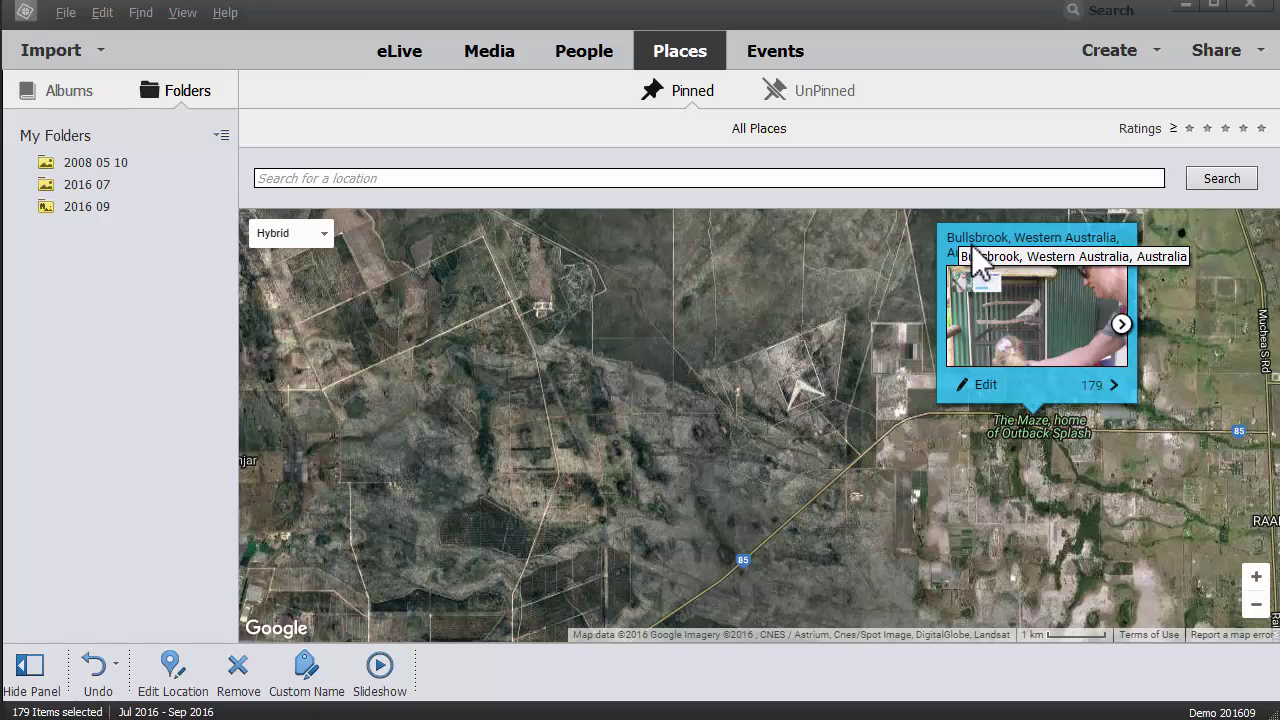
pyautogui.click(980, 385)
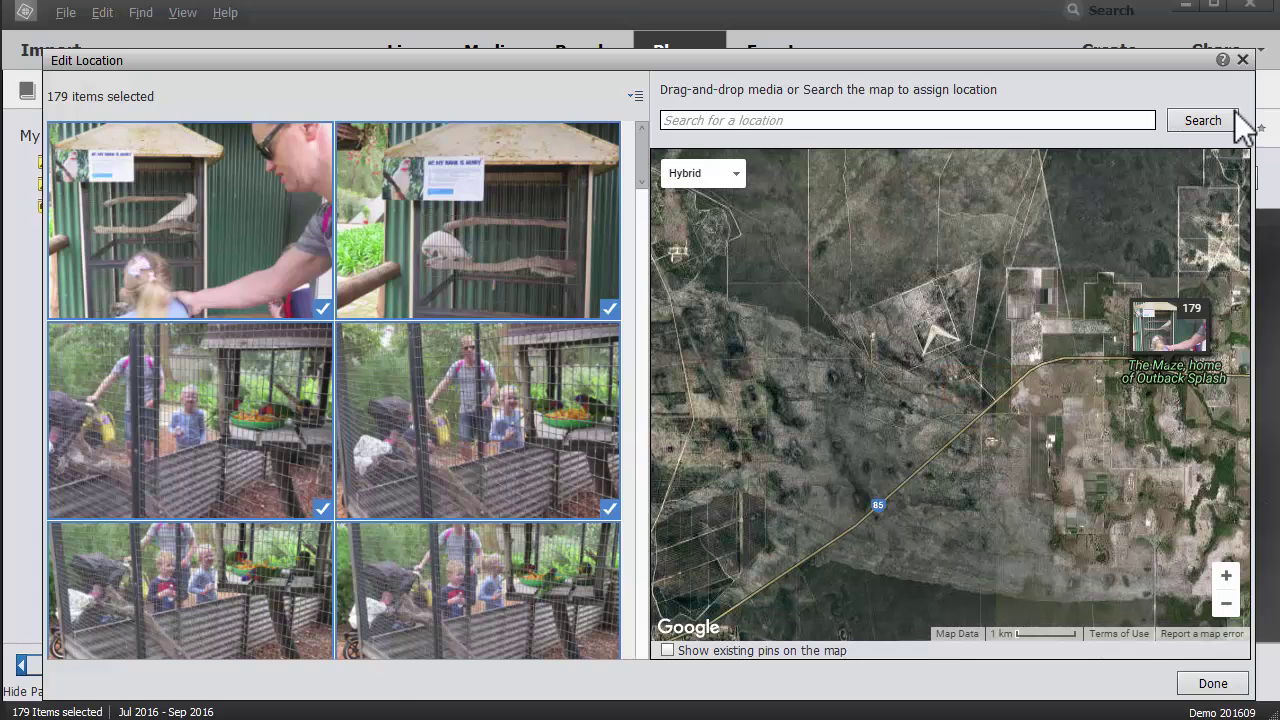
pyautogui.click(1242, 60)
# Step: Give the 179-photo pin the custom place name 'The Maze'
pyautogui.rightClick(772, 398)
pyautogui.click(790, 437)
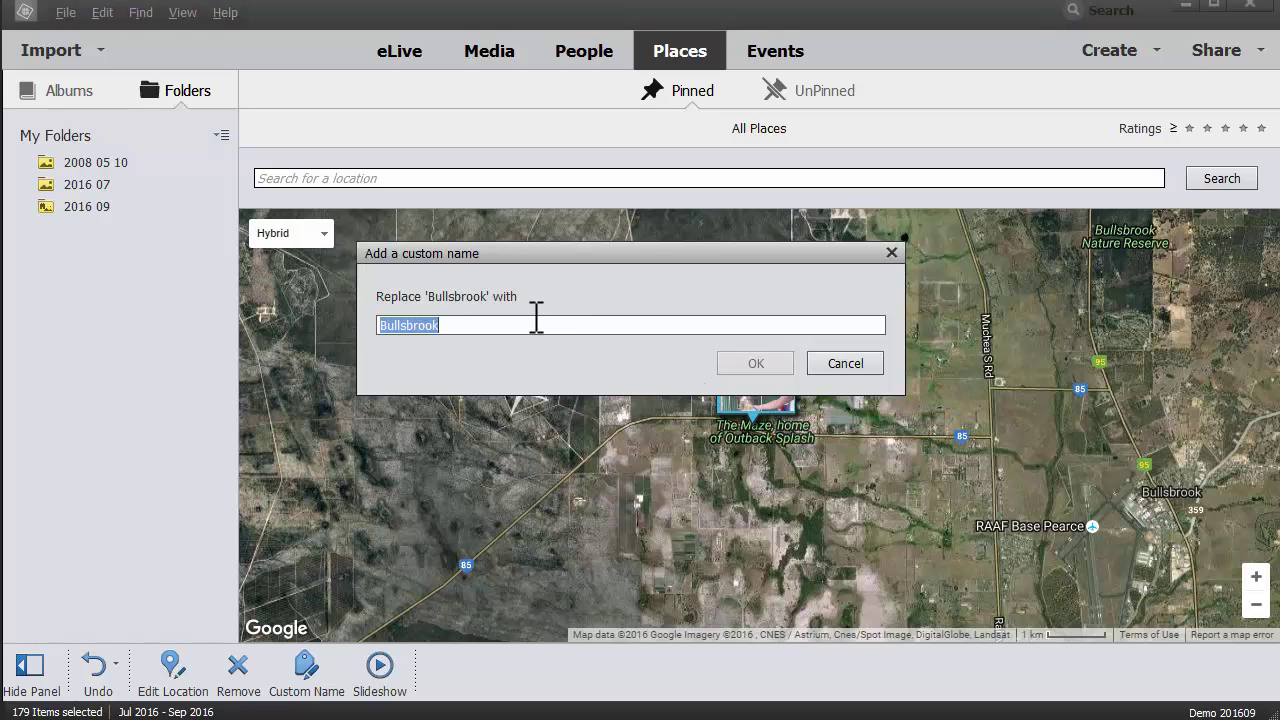
pyautogui.write('The Mazx')
pyautogui.press('BackSpace')
pyautogui.write('e')
pyautogui.click(766, 363)
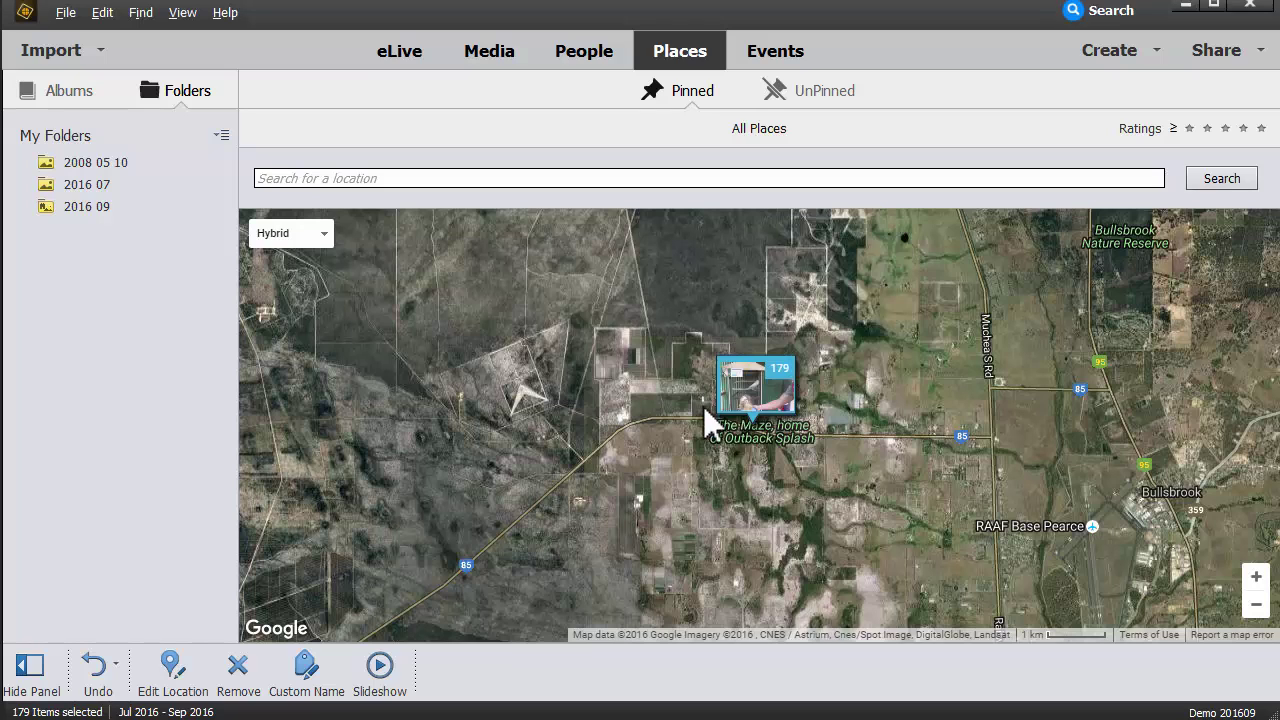
pyautogui.moveTo(742, 394)
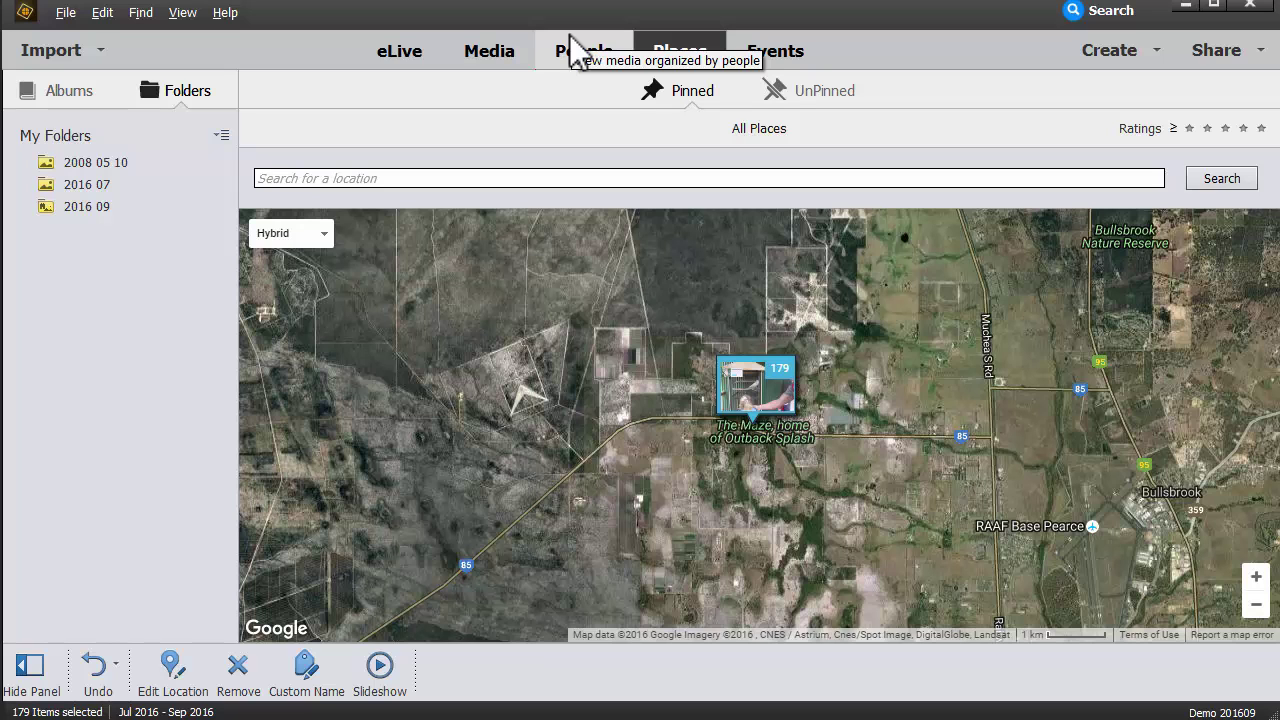
# Step: Return to the media grid and remove the second folder from Watch Folders
pyautogui.click(498, 62)
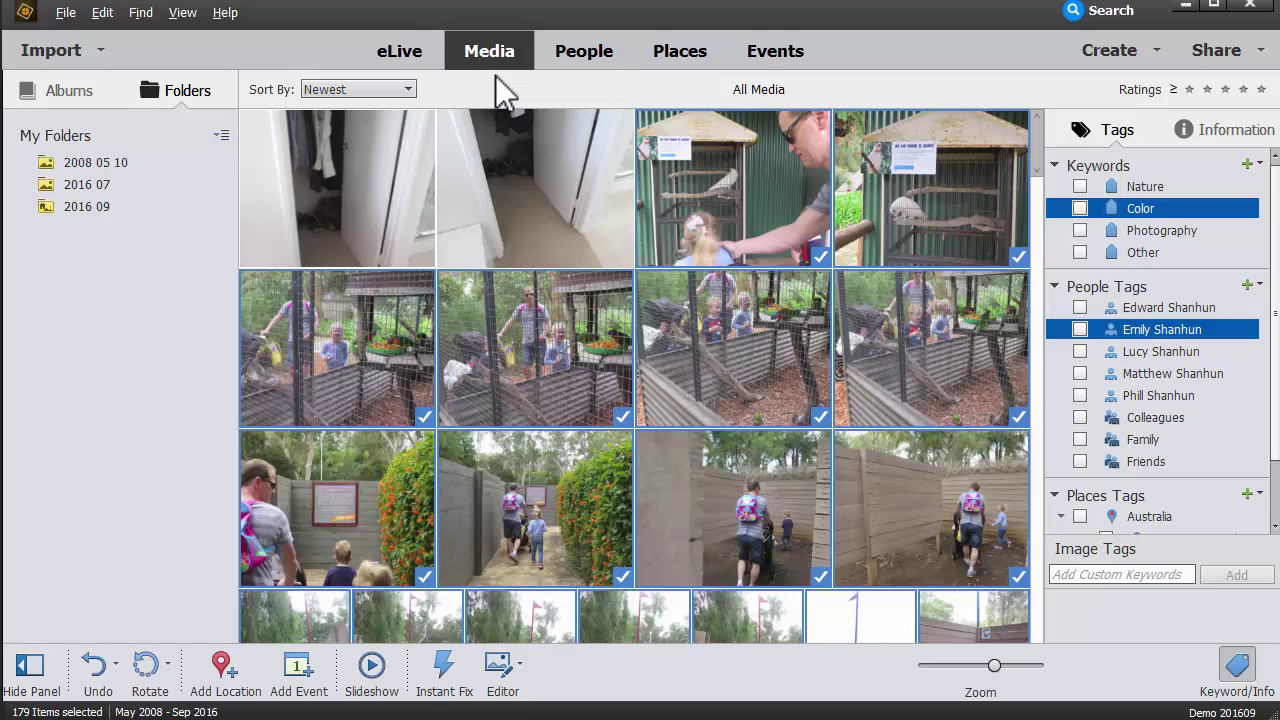
pyautogui.click(1237, 665)
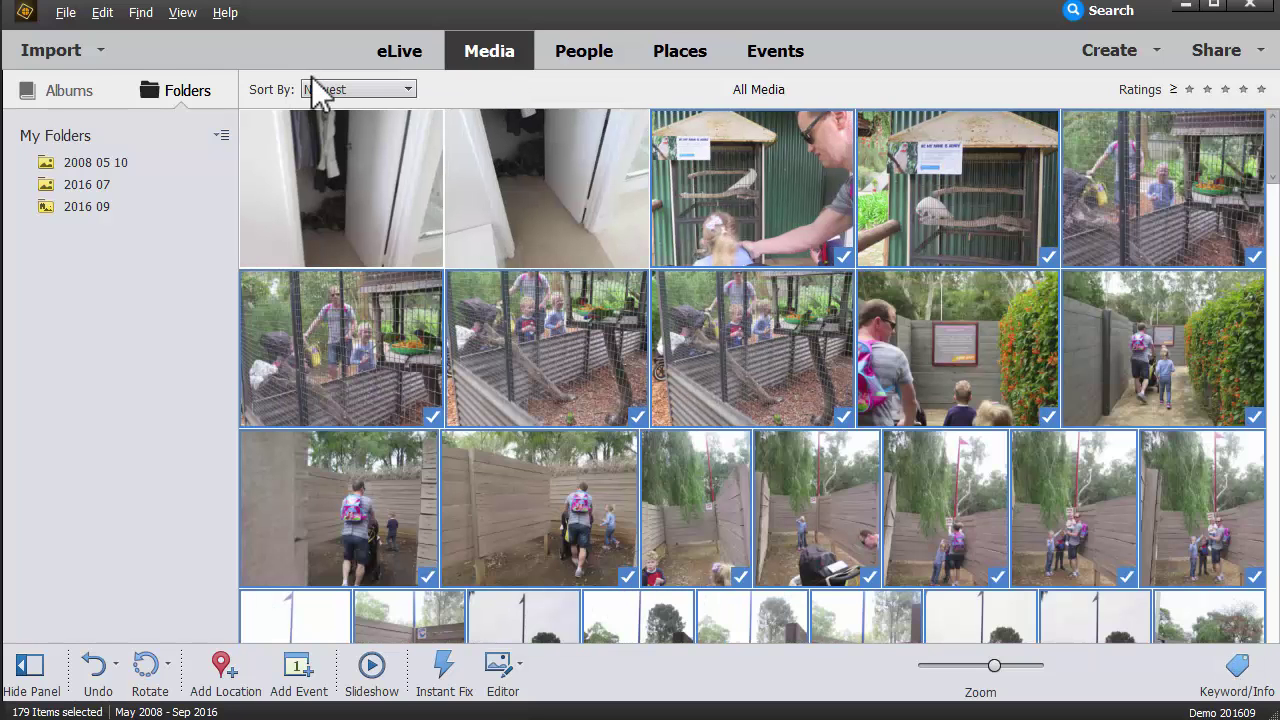
pyautogui.click(64, 14)
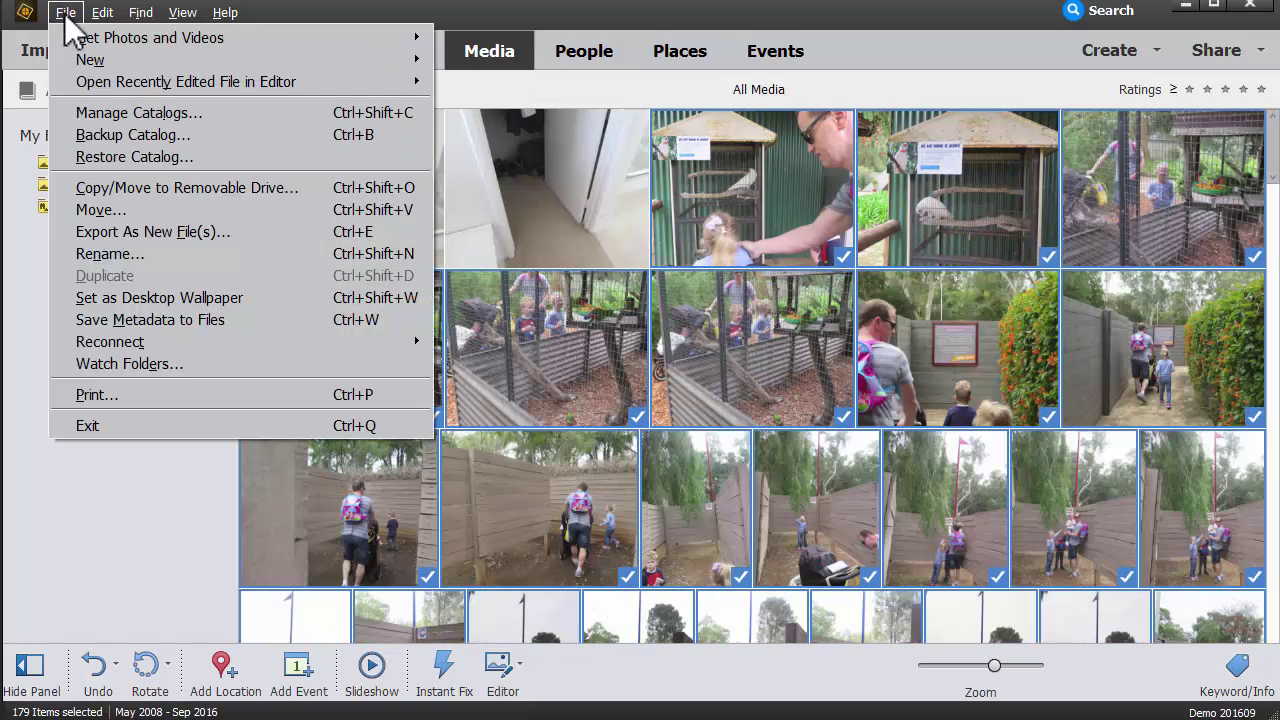
pyautogui.click(125, 364)
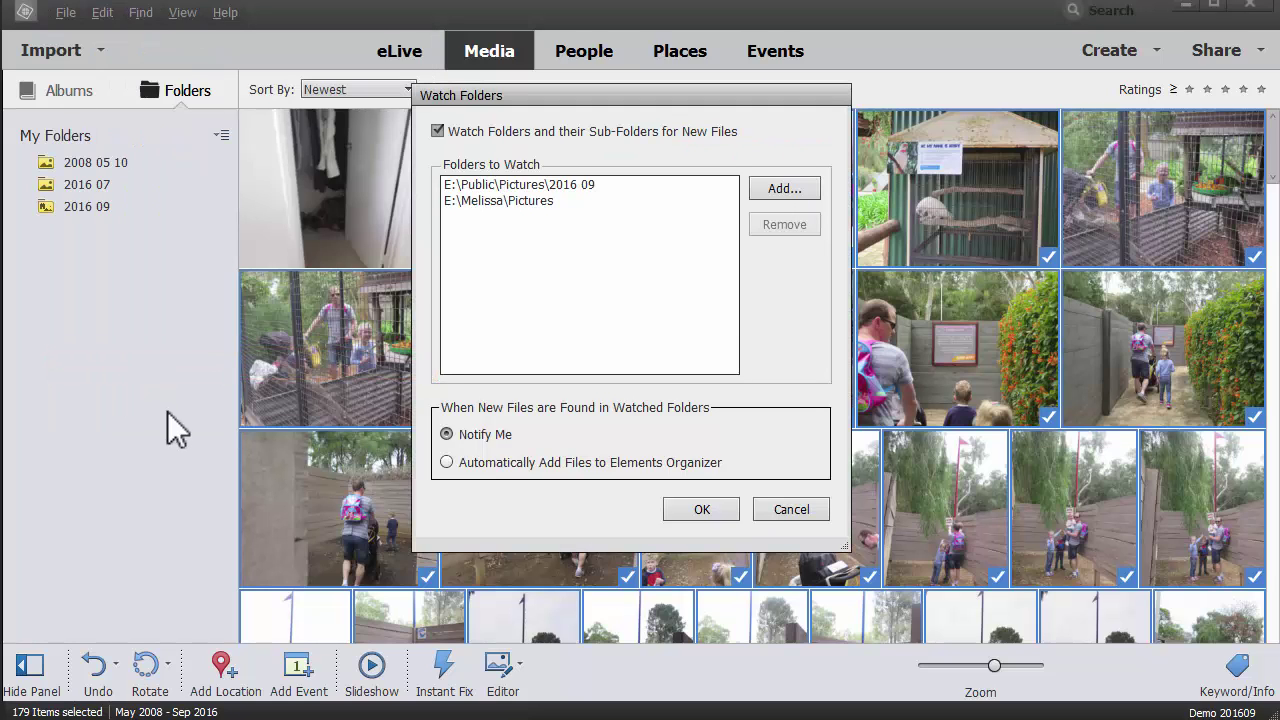
pyautogui.click(552, 201)
pyautogui.click(776, 225)
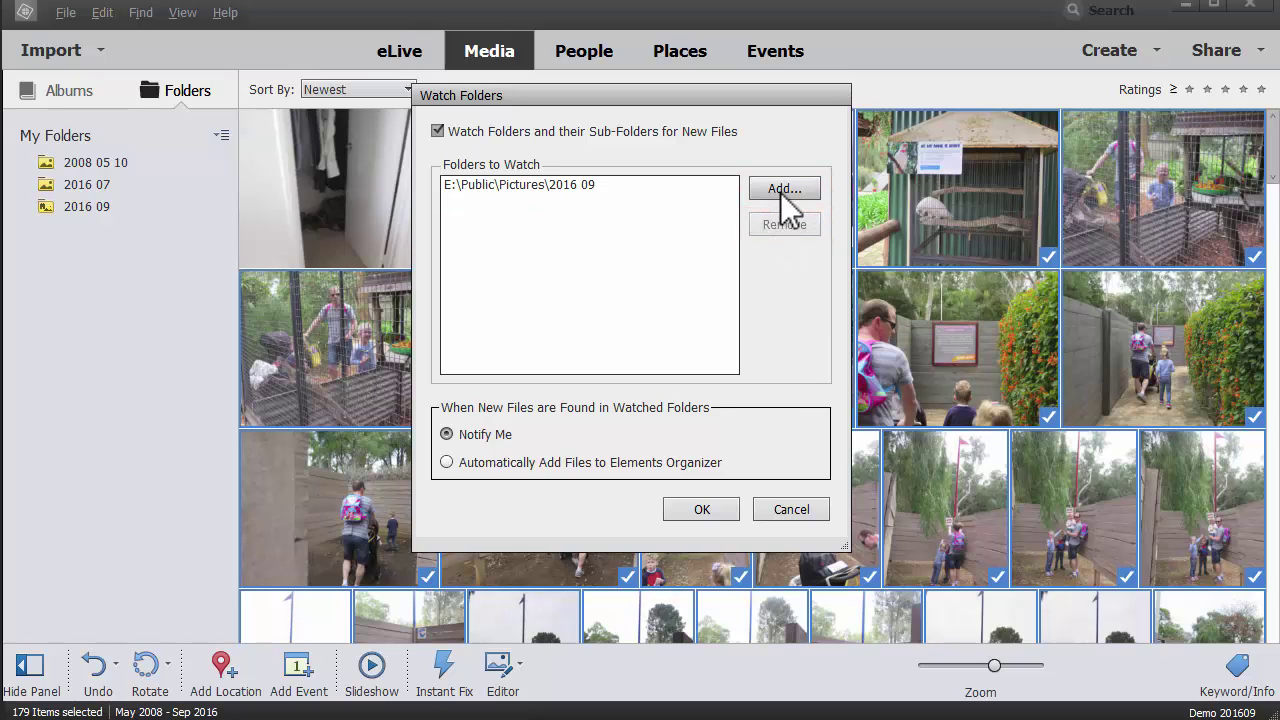
# Step: Add Pictures > 2016 07 > family as a watched folder, keeping Notify Me
pyautogui.click(783, 205)
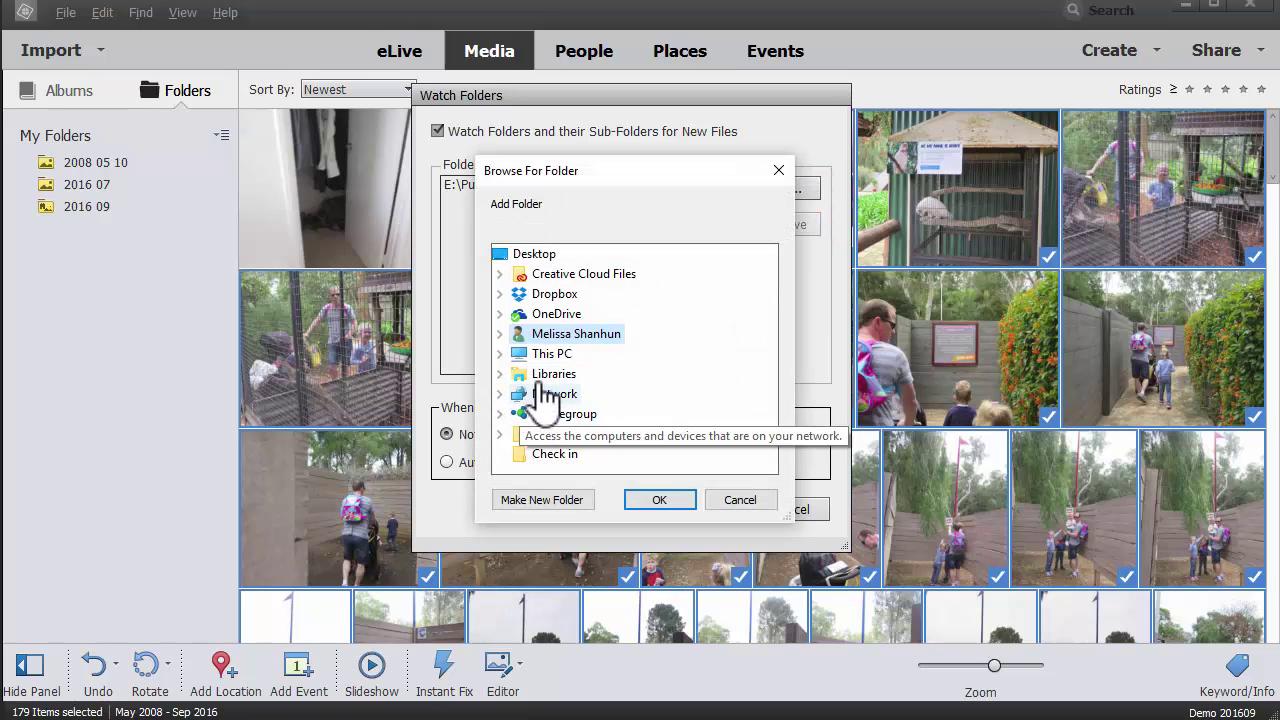
pyautogui.doubleClick(528, 393)
pyautogui.moveTo(765, 314); pyautogui.dragTo(771, 403)
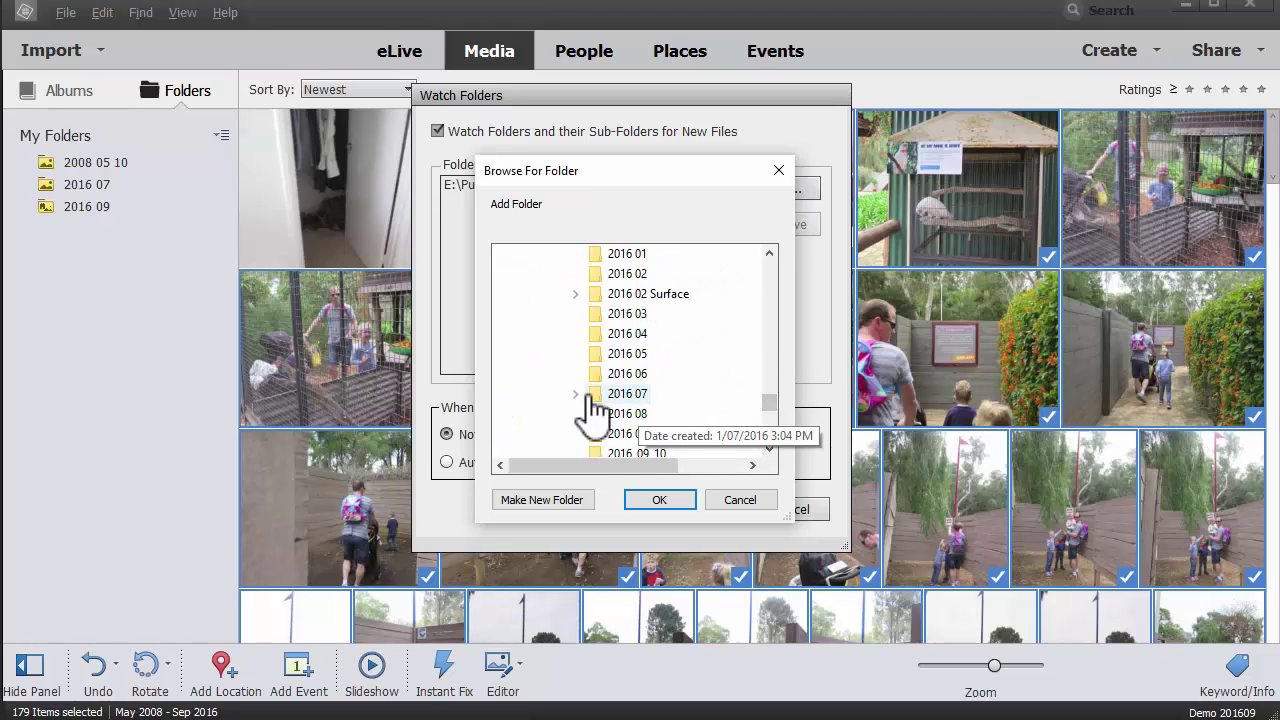
pyautogui.scroll(1, 600, 410)
pyautogui.click(590, 433)
pyautogui.click(618, 453)
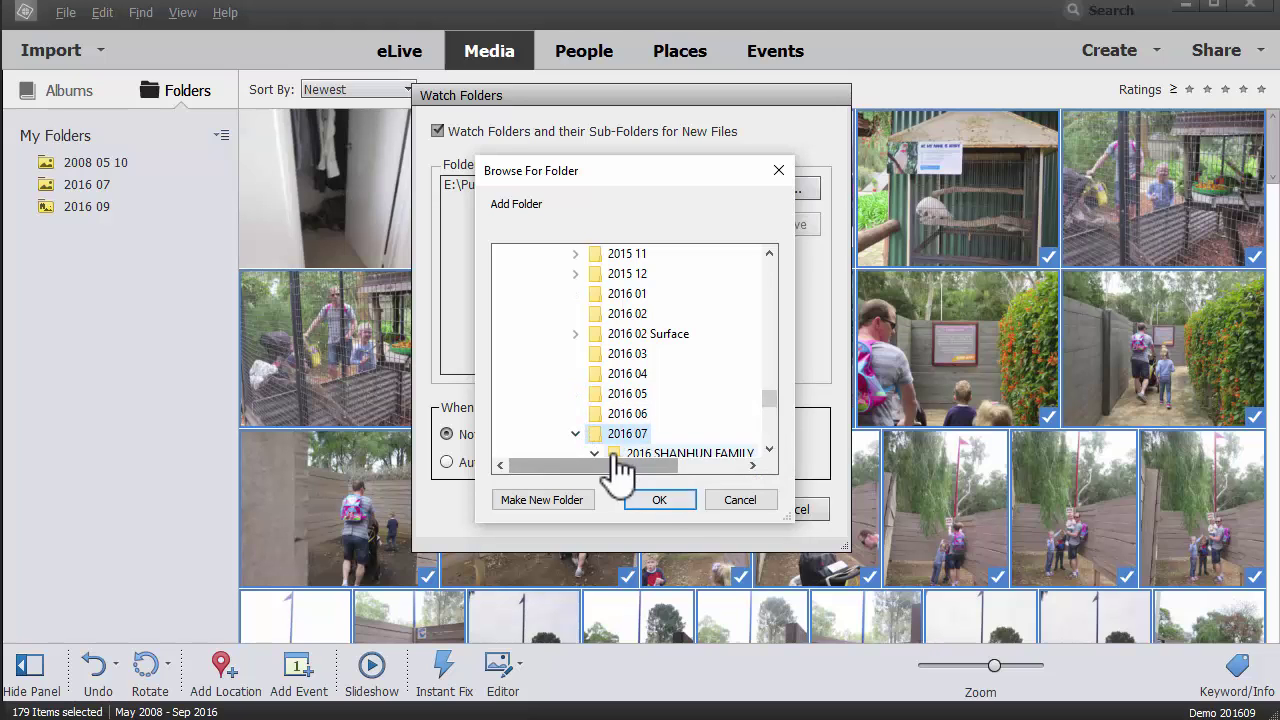
pyautogui.click(668, 498)
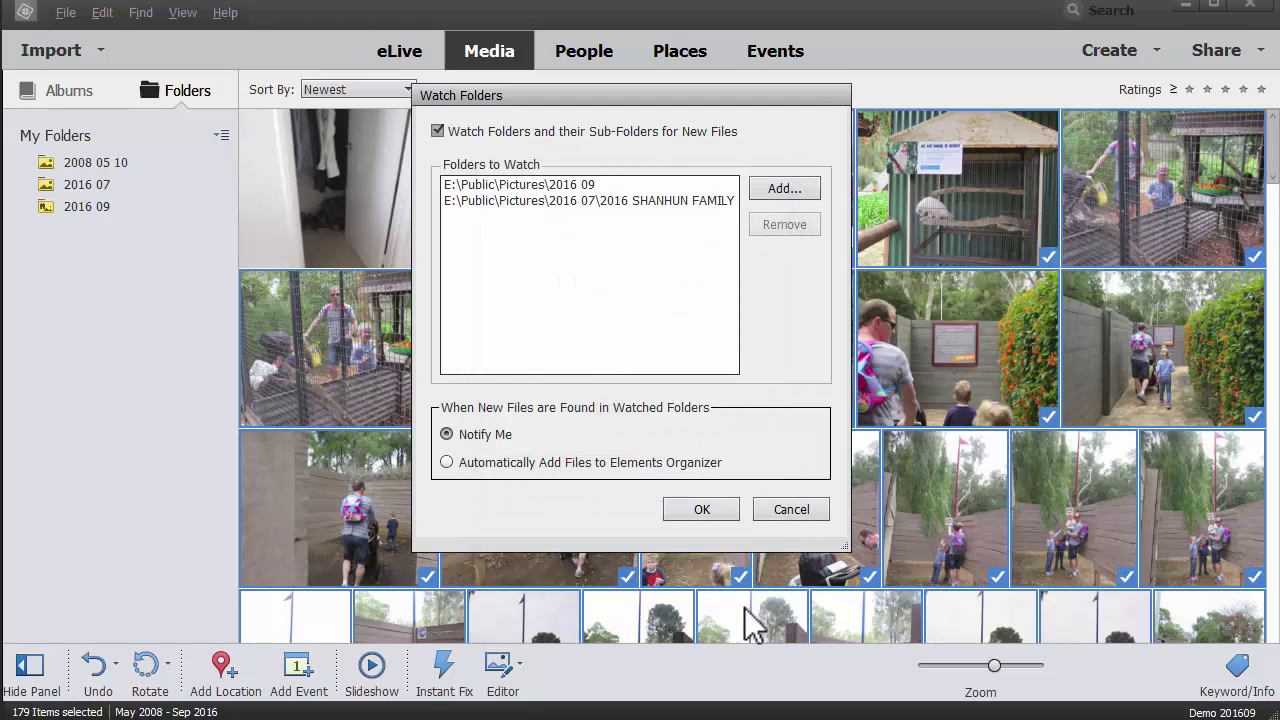
pyautogui.click(480, 467)
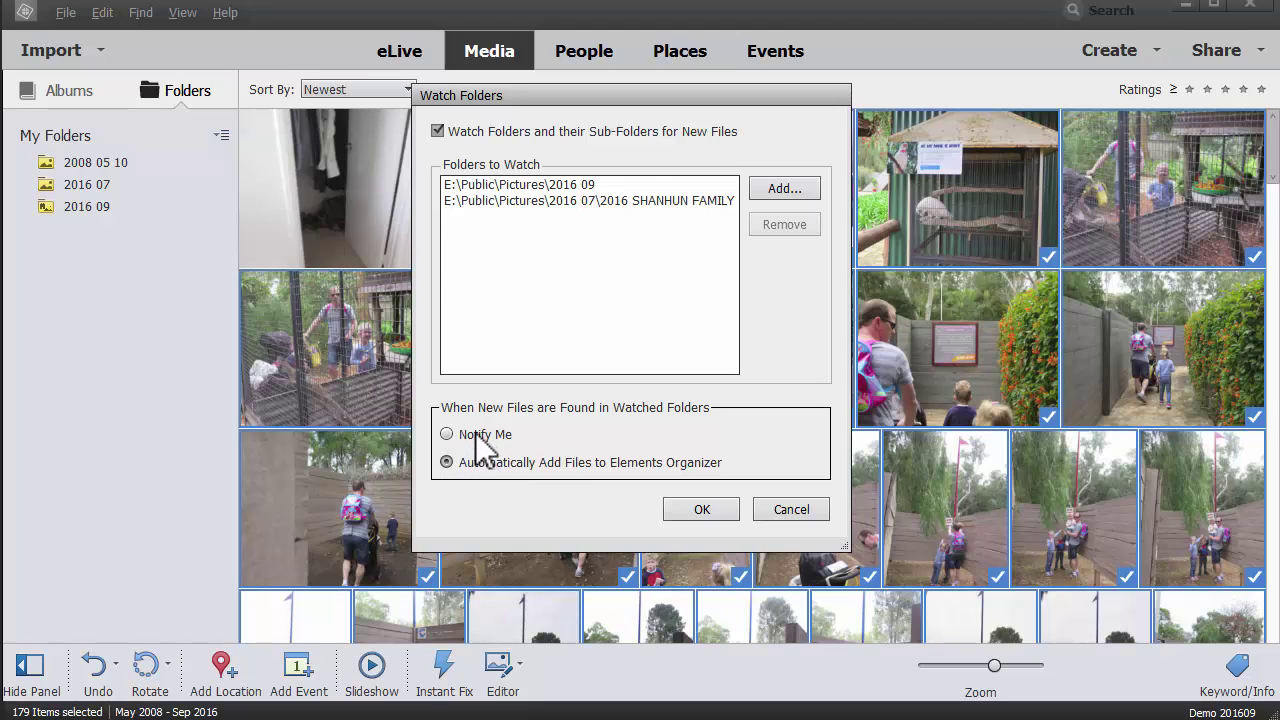
pyautogui.click(482, 436)
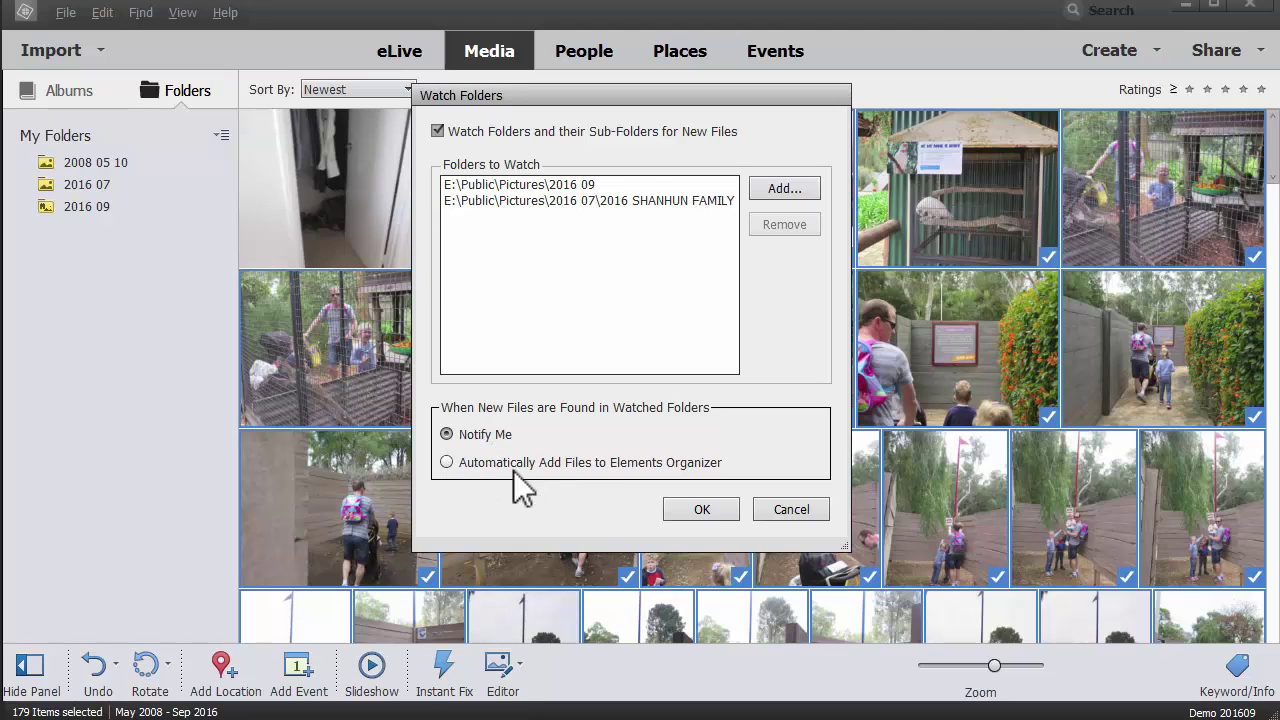
pyautogui.click(702, 512)
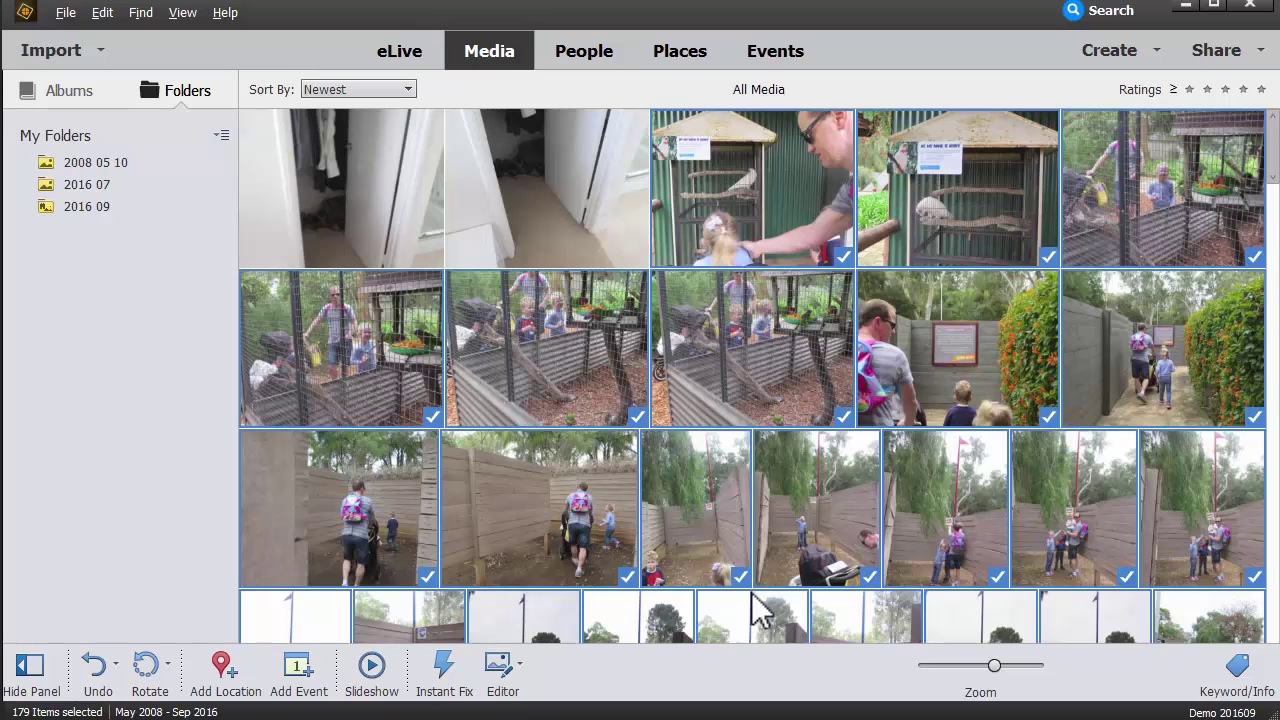
# Step: Start a bulk import of all three listed folders from Import Media
pyautogui.click(104, 50)
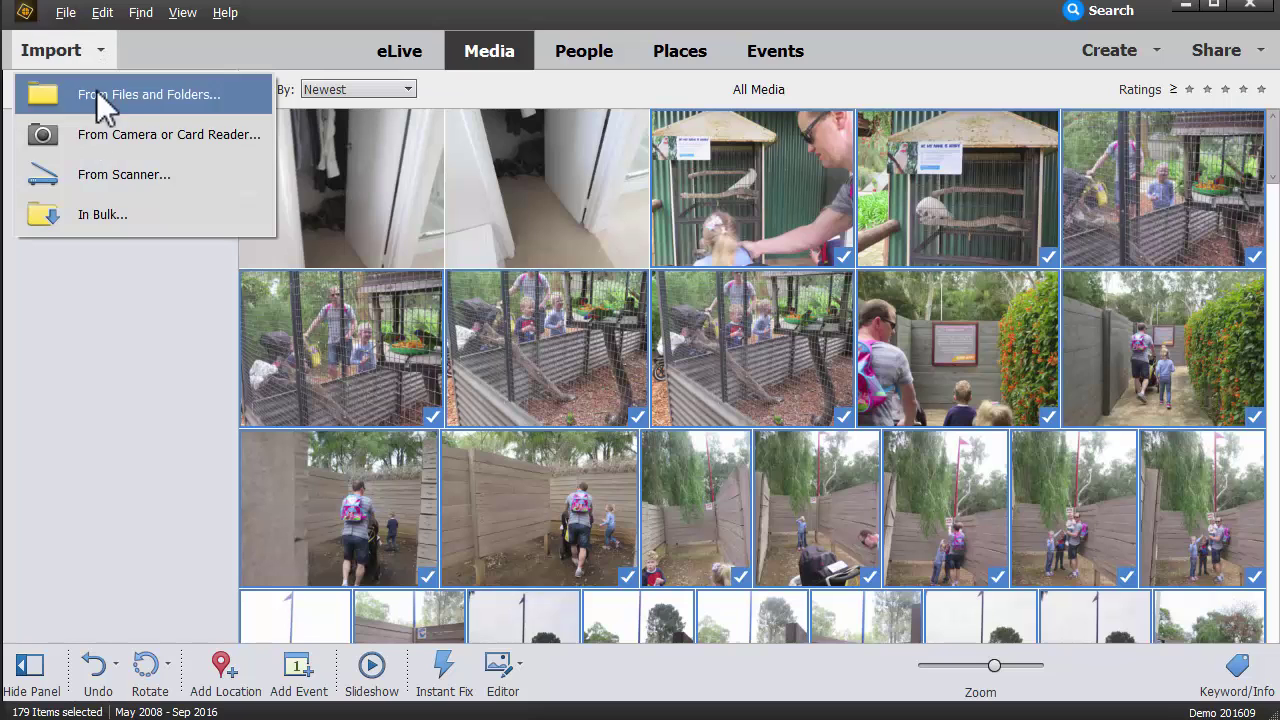
pyautogui.click(98, 218)
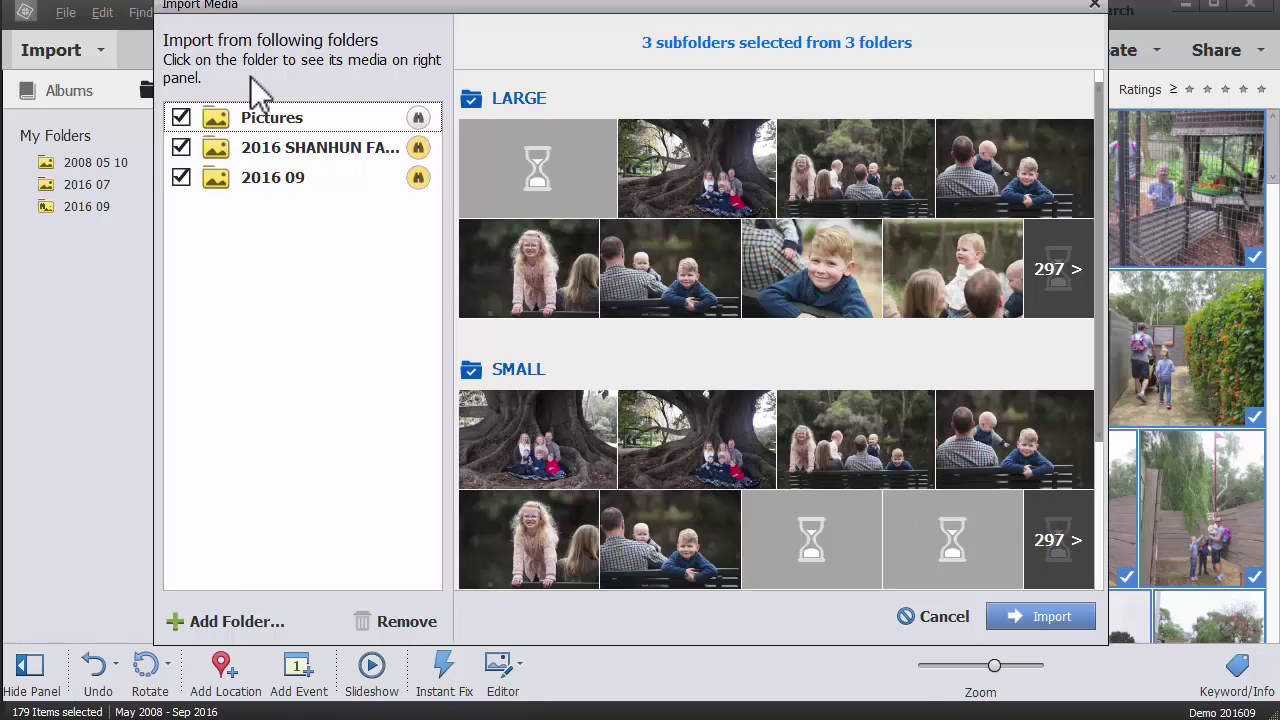
pyautogui.moveTo(365, 4); pyautogui.dragTo(380, 42)
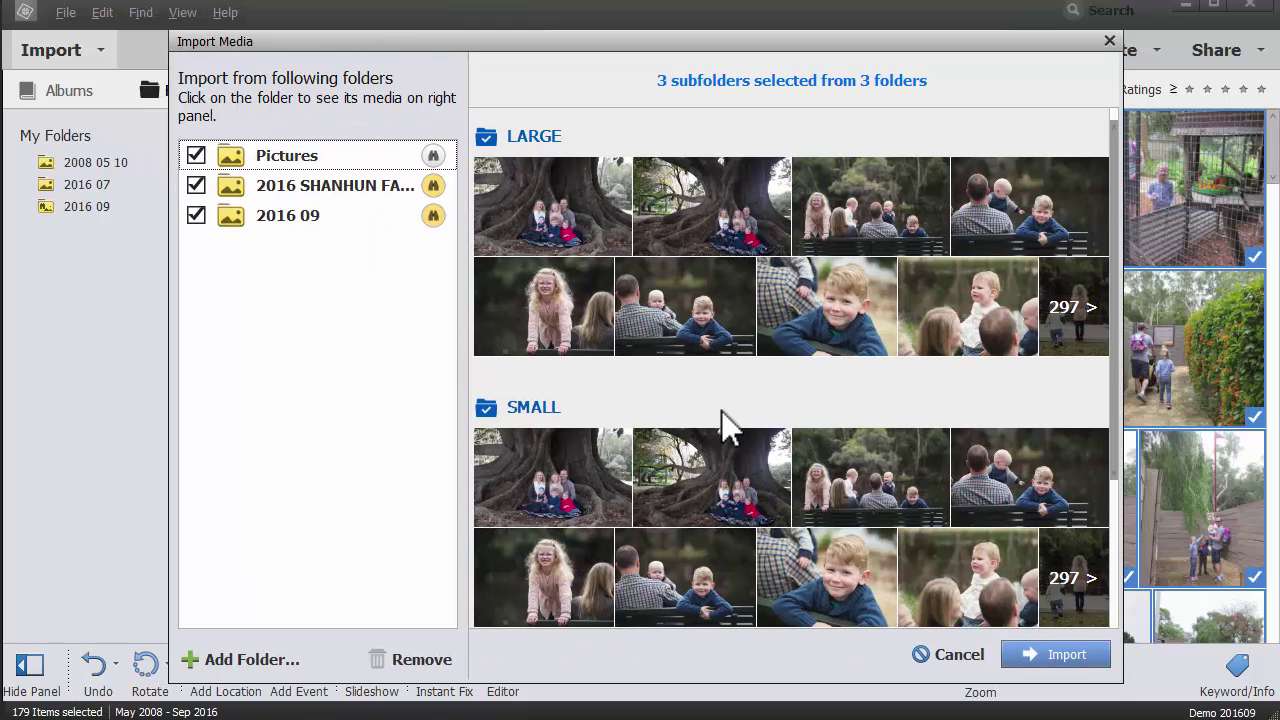
pyautogui.click(952, 655)
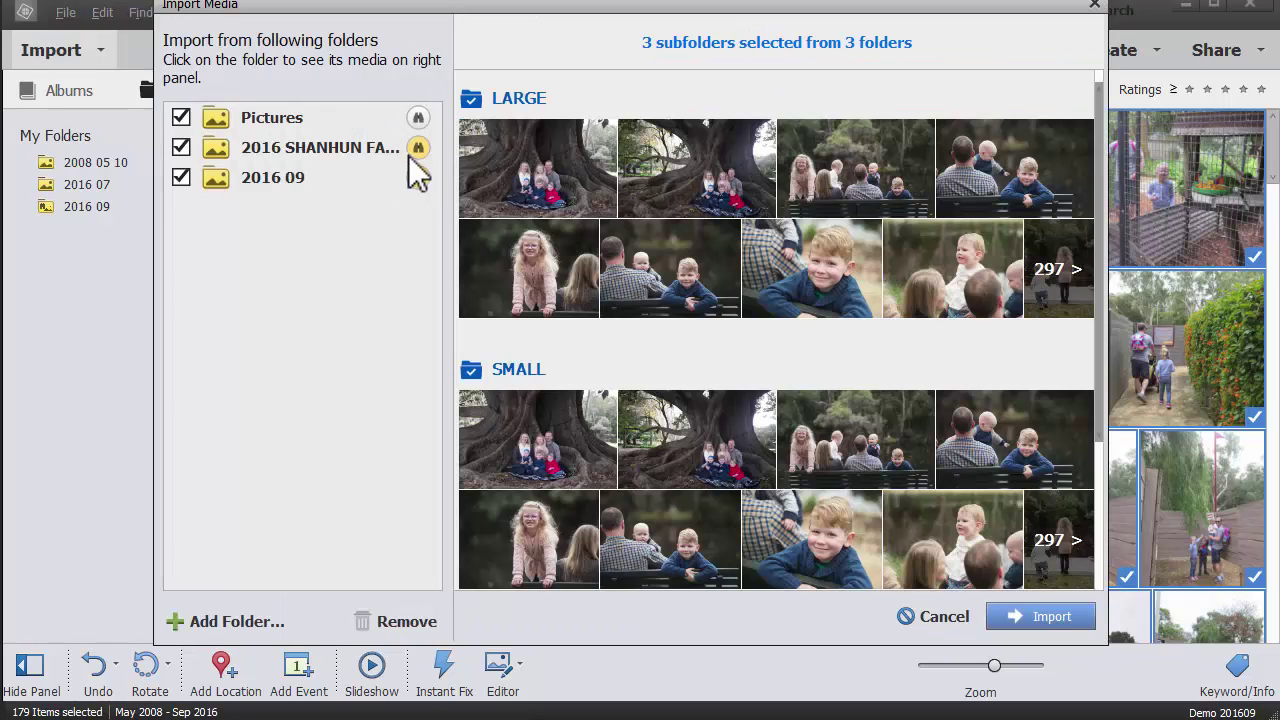
pyautogui.click(411, 112)
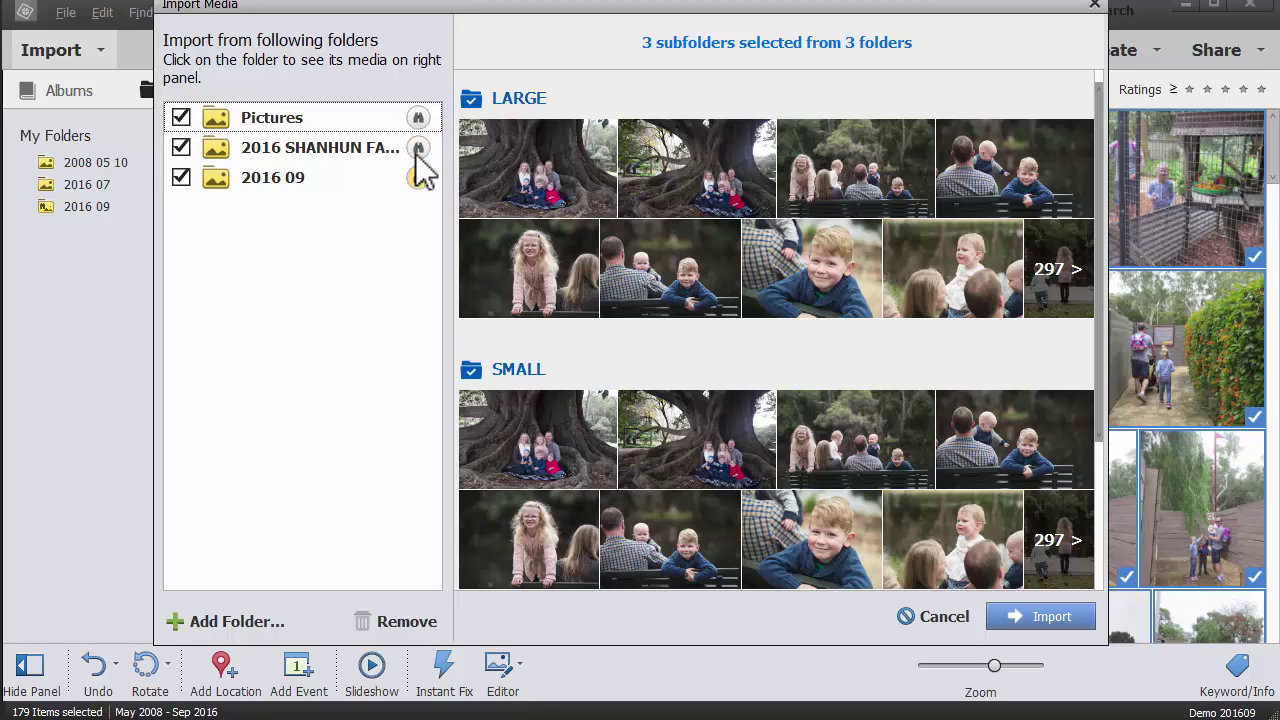
pyautogui.click(1042, 617)
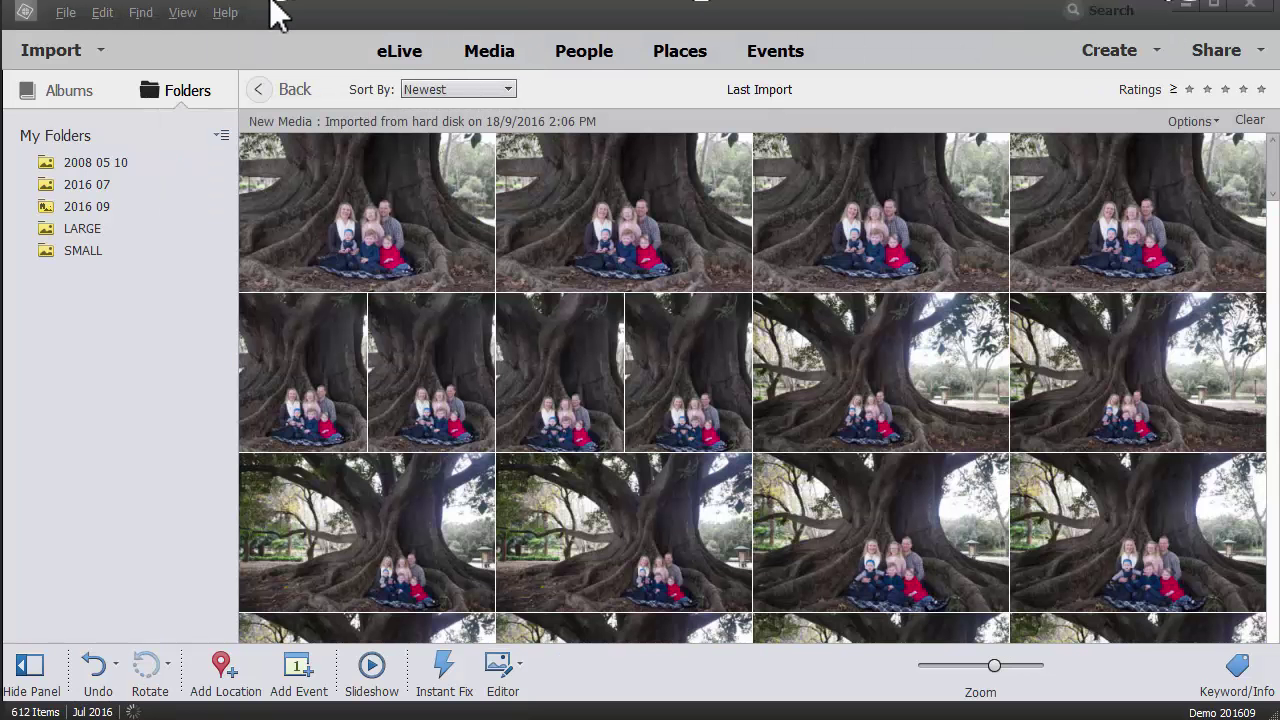
# Step: Maximize the Organizer, select an imported tree photo, and review the Share options
pyautogui.doubleClick(290, 20)
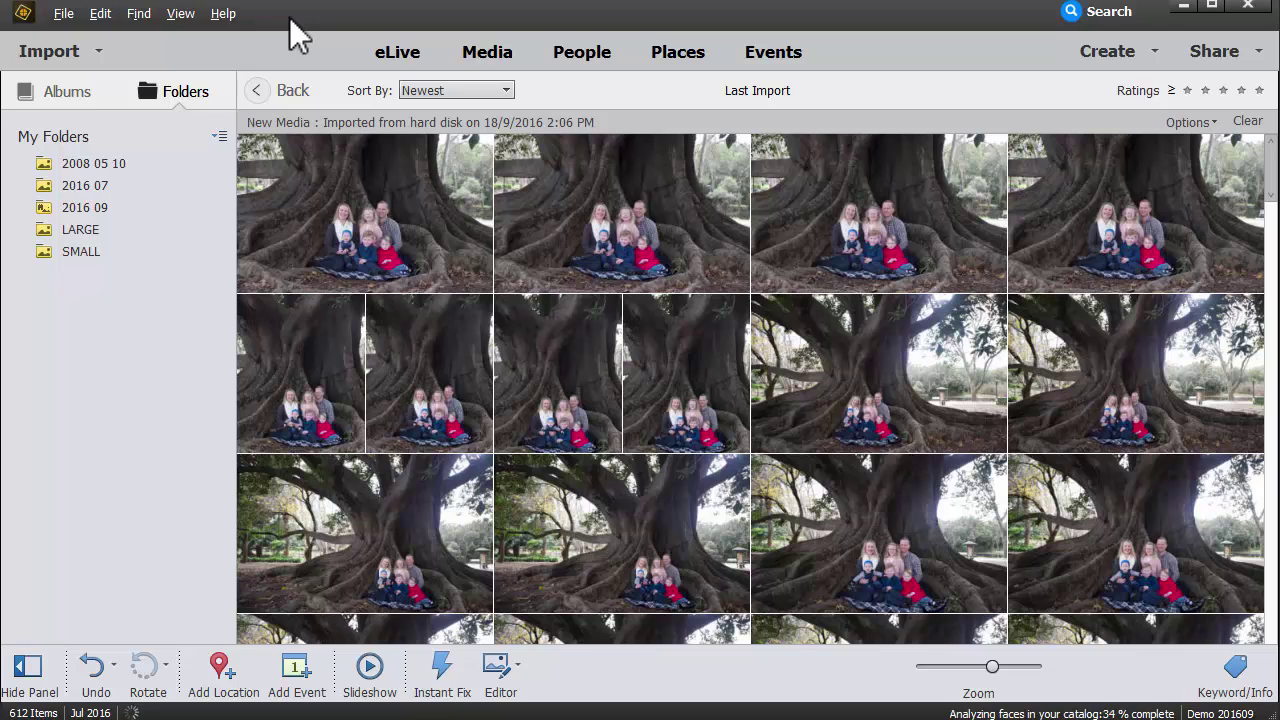
pyautogui.click(646, 258)
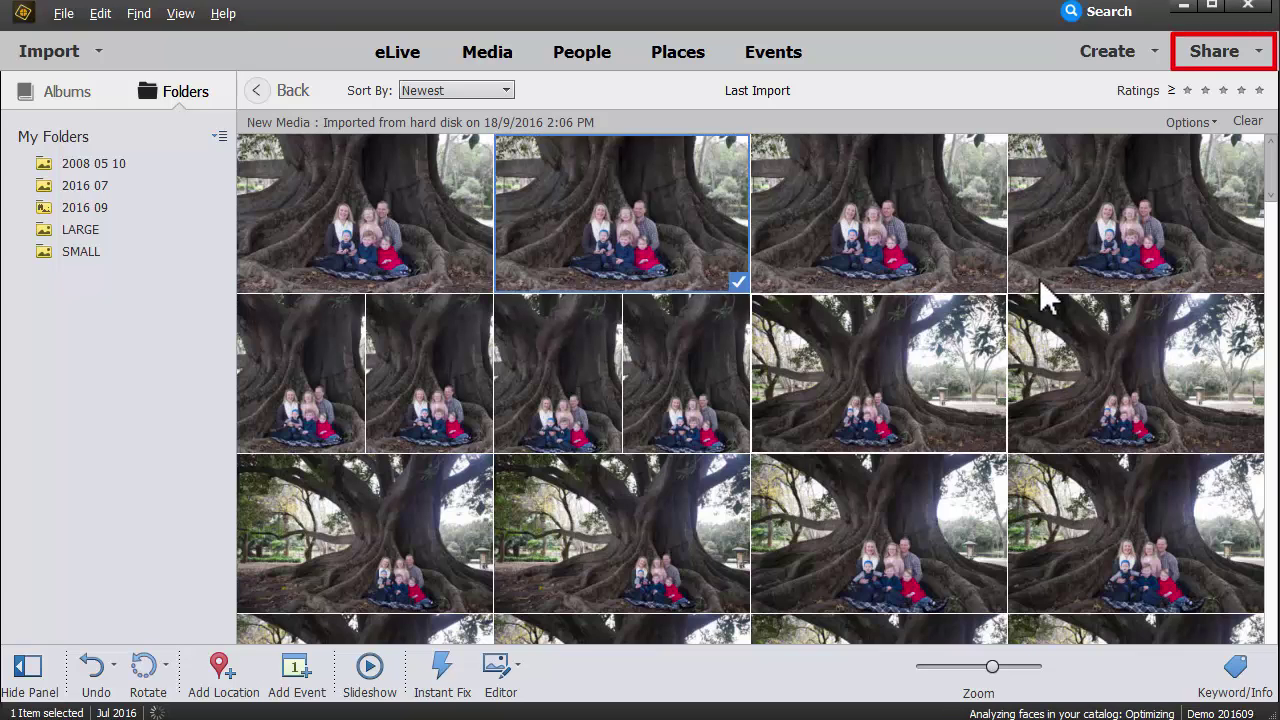
pyautogui.click(1256, 54)
pyautogui.click(1210, 52)
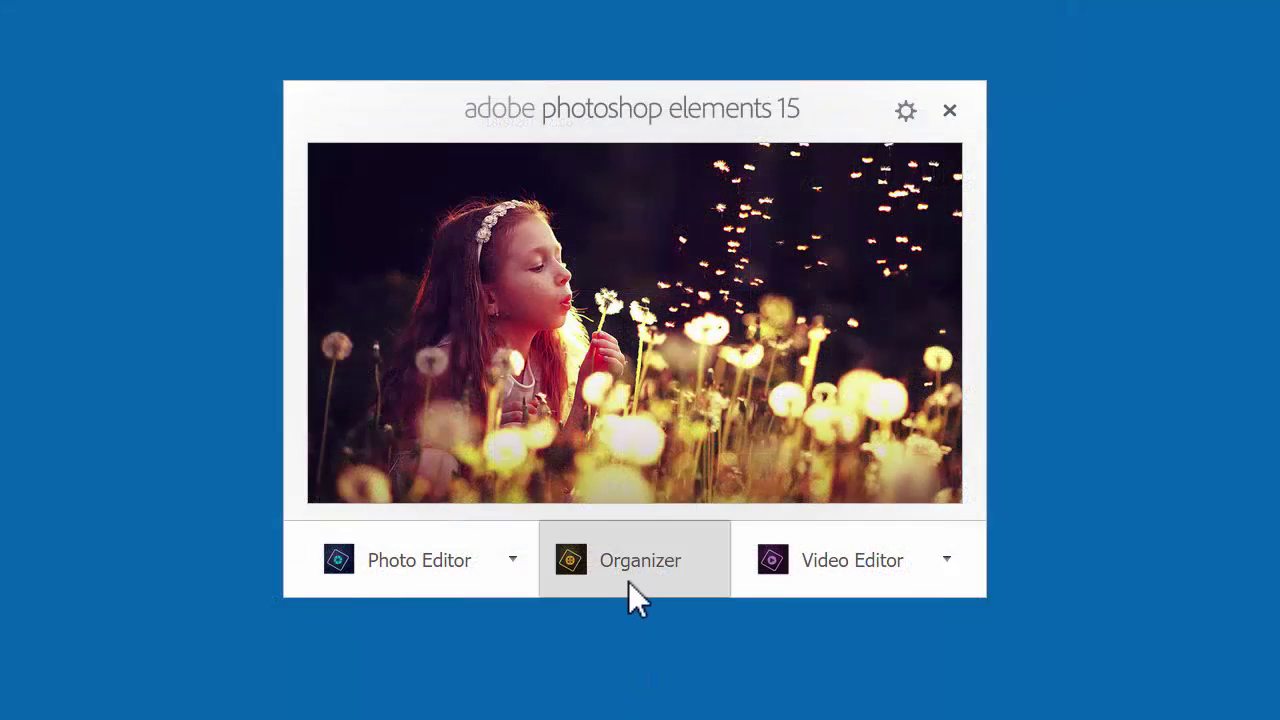
# Step: Relaunch the Organizer and import the 92 new files from watched folder 2016 09
pyautogui.click(628, 579)
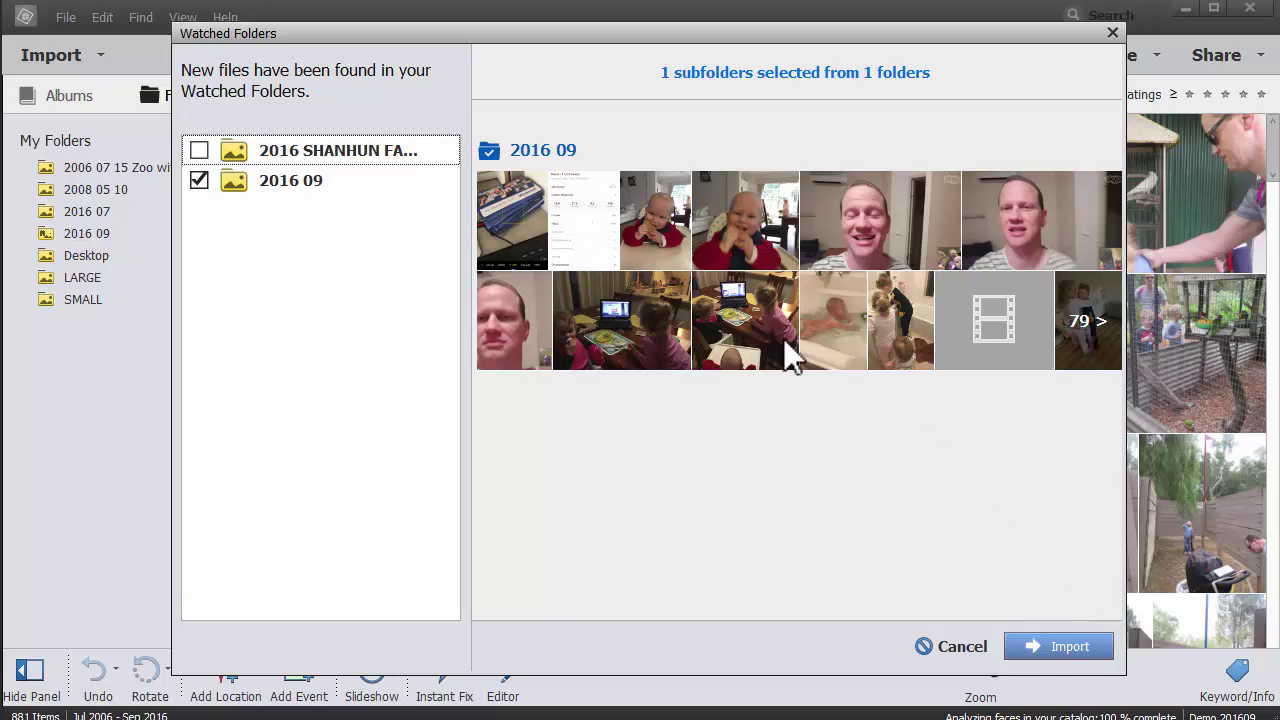
pyautogui.click(1056, 650)
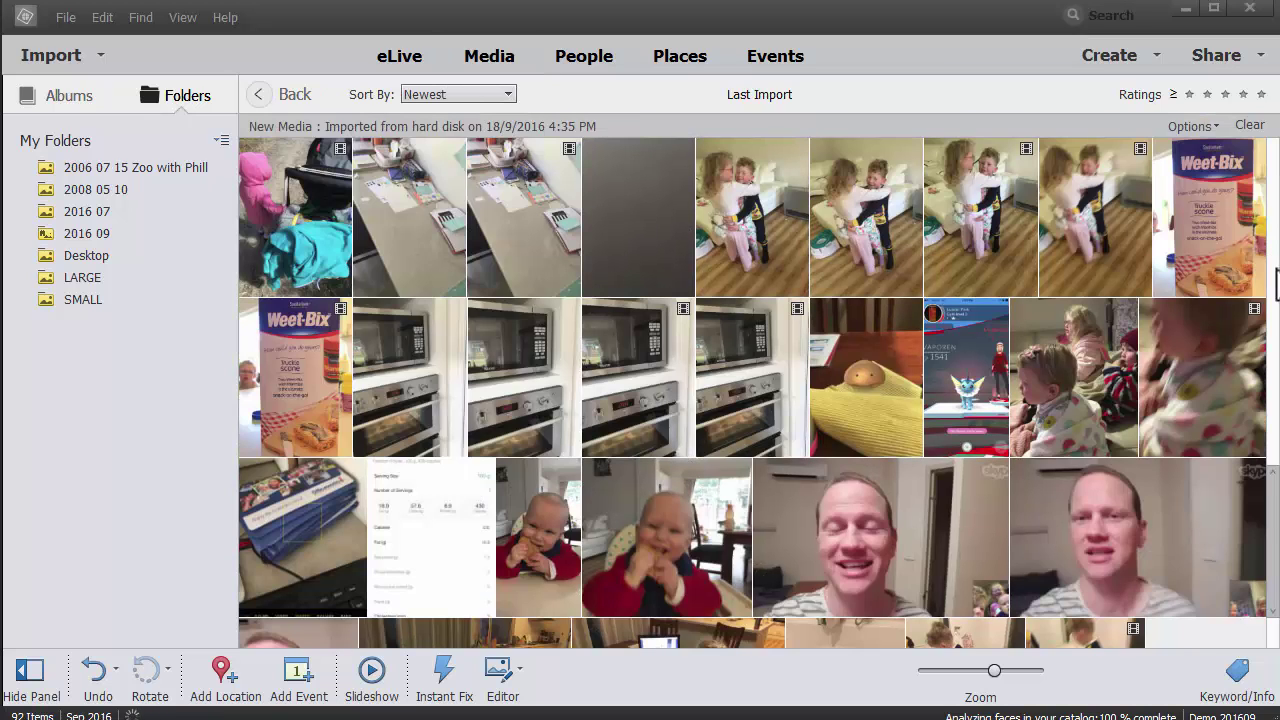
# Step: Set Watch Folders to Automatically Add Files to Elements Organizer
pyautogui.scroll(-3, 760, 400)
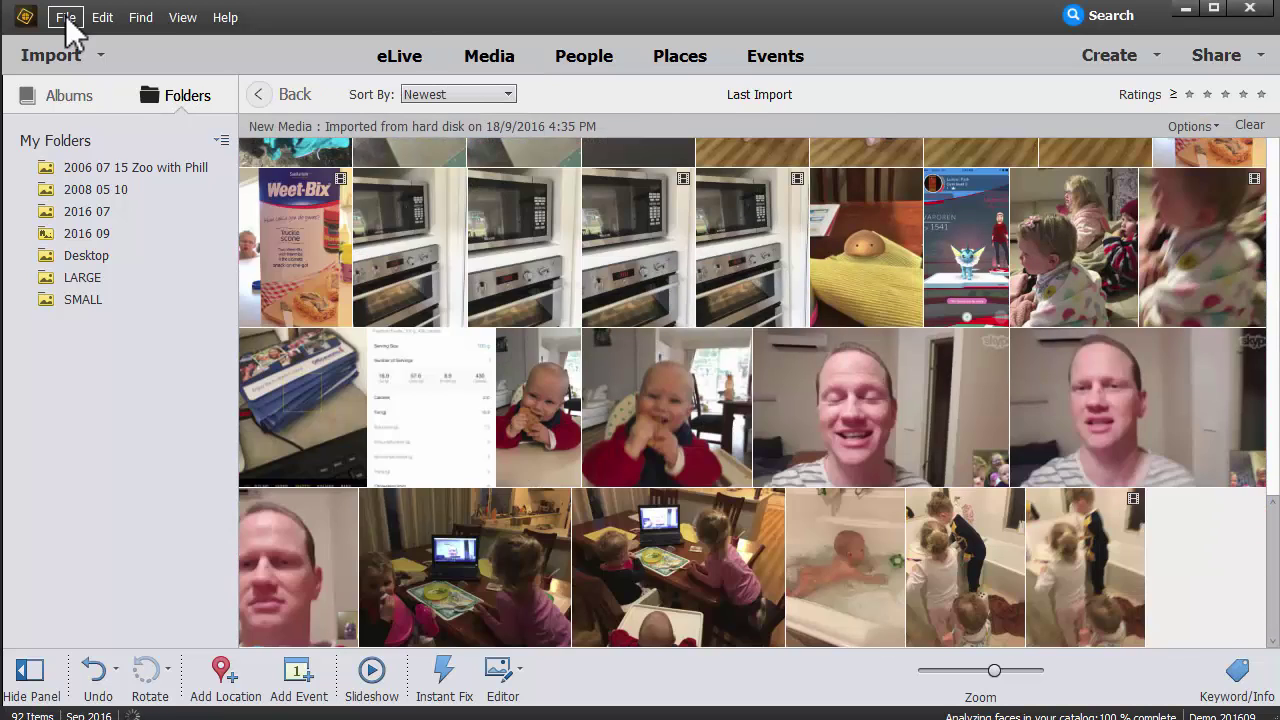
pyautogui.click(65, 17)
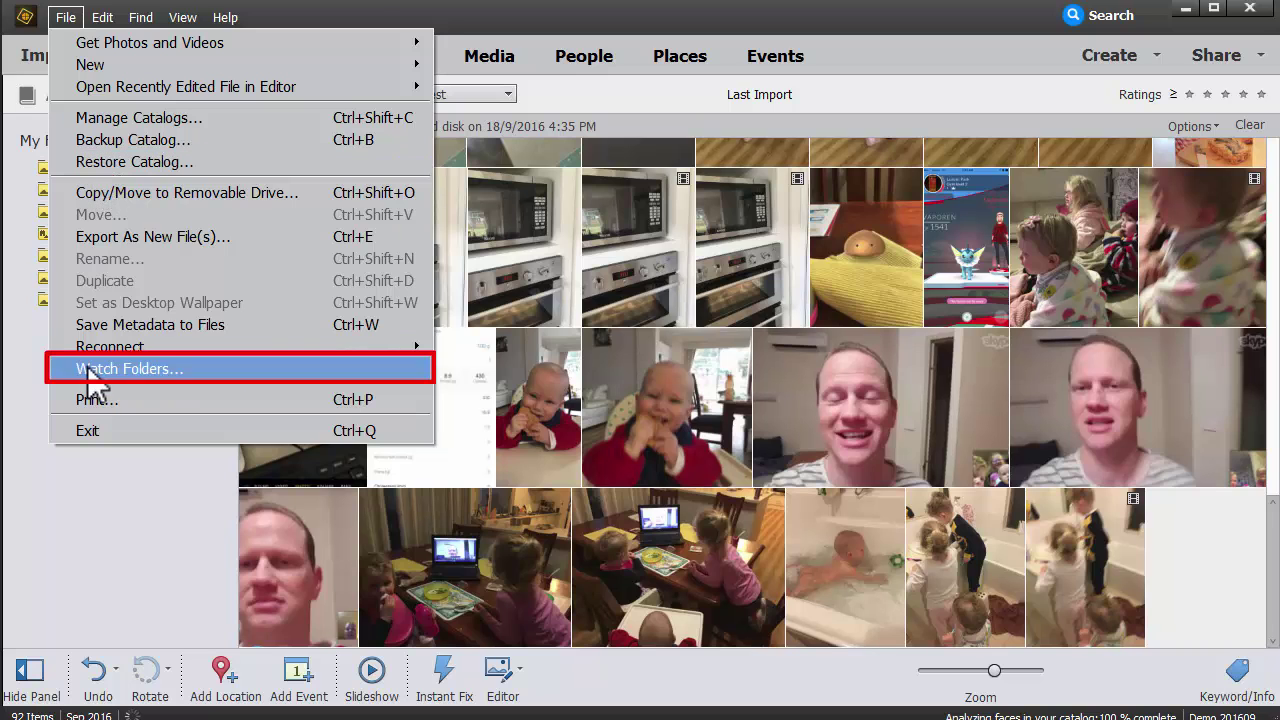
pyautogui.click(120, 376)
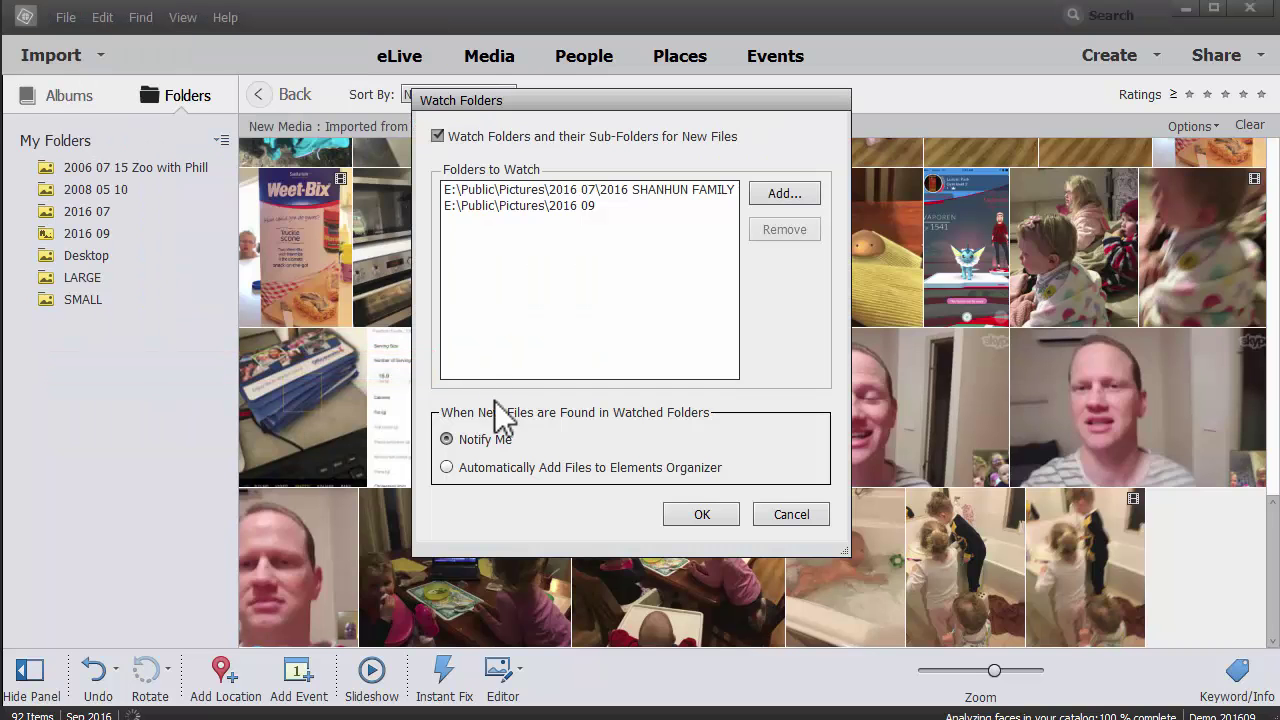
pyautogui.click(470, 470)
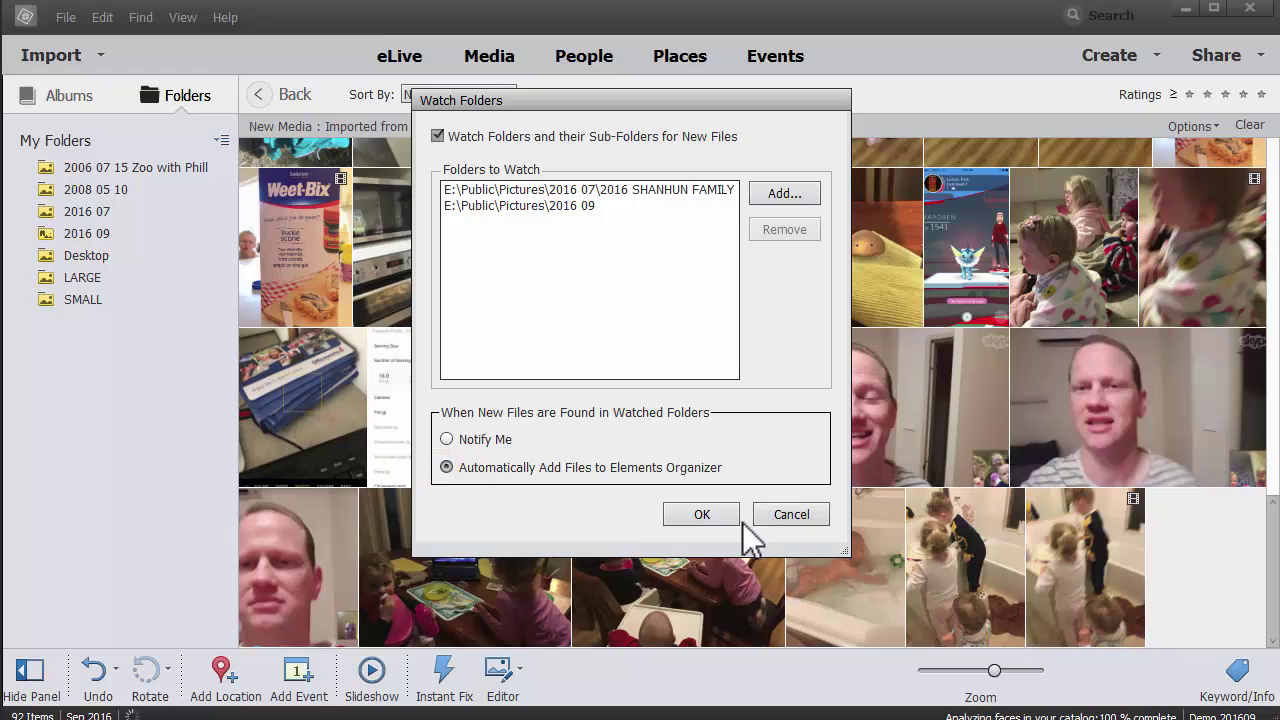
pyautogui.click(710, 522)
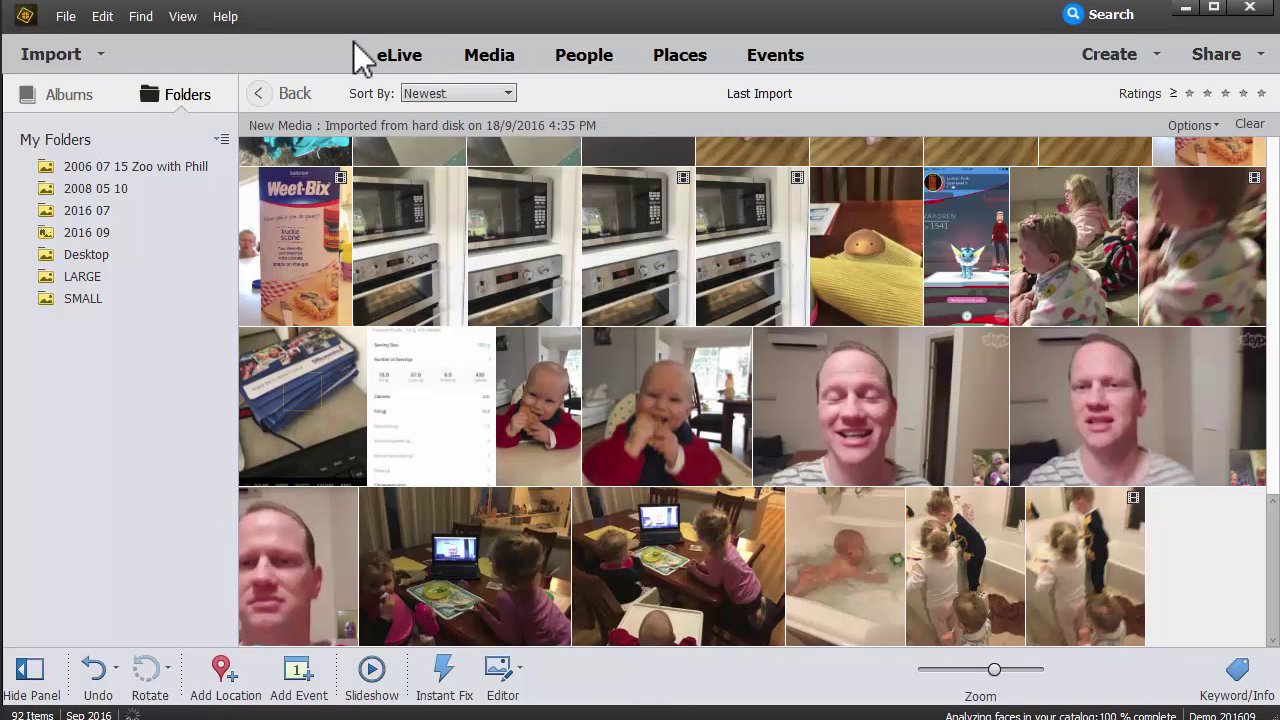
# Step: Choose the iPhone as source in the camera Photo Downloader, then close it
pyautogui.click(100, 58)
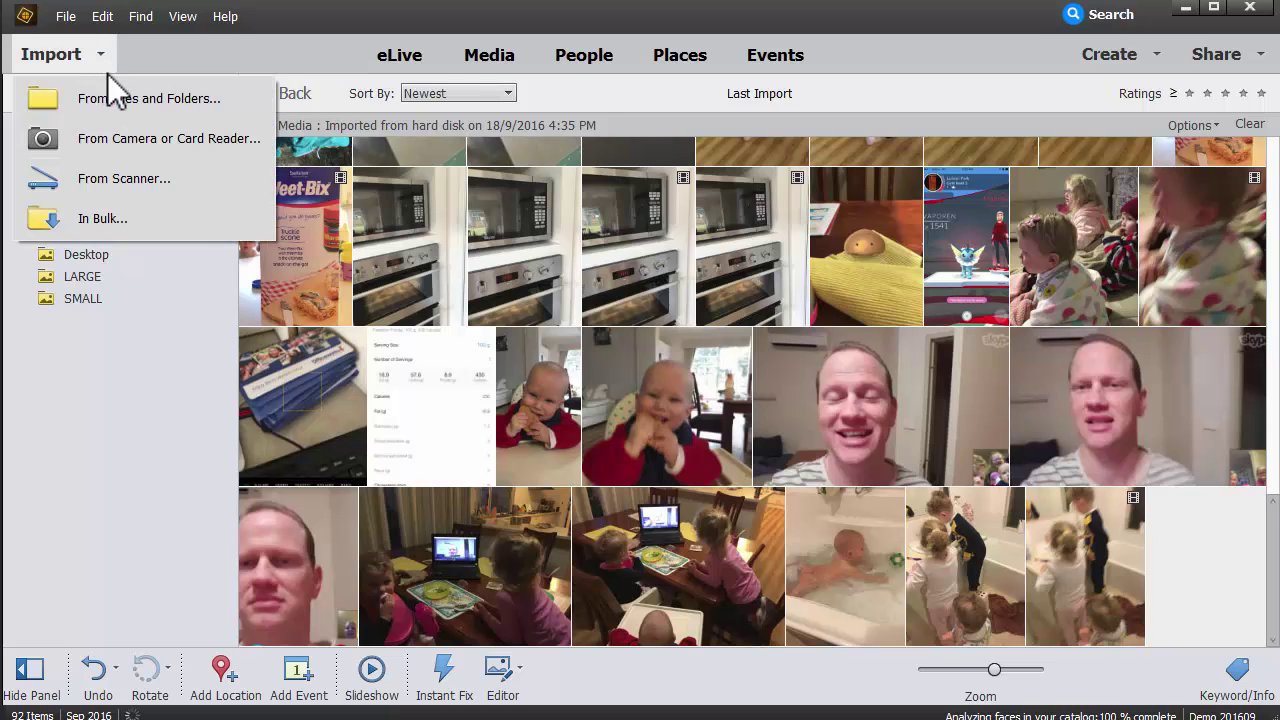
pyautogui.click(126, 138)
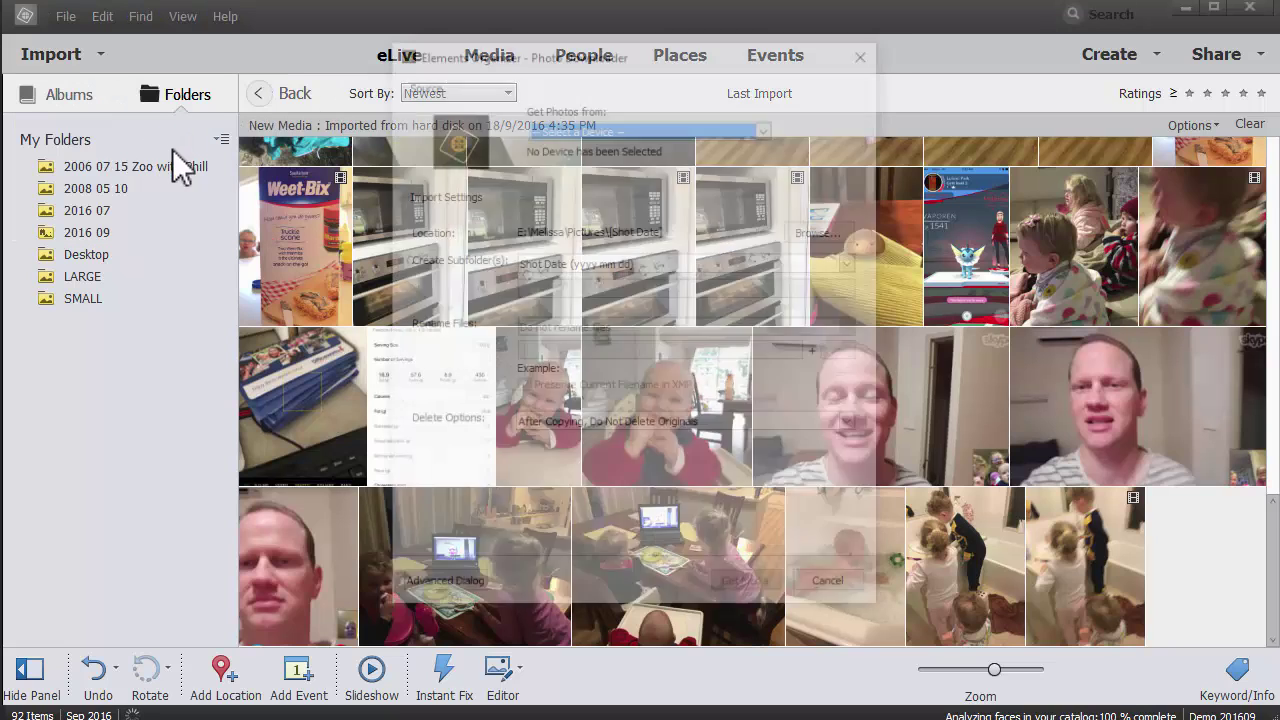
pyautogui.click(569, 128)
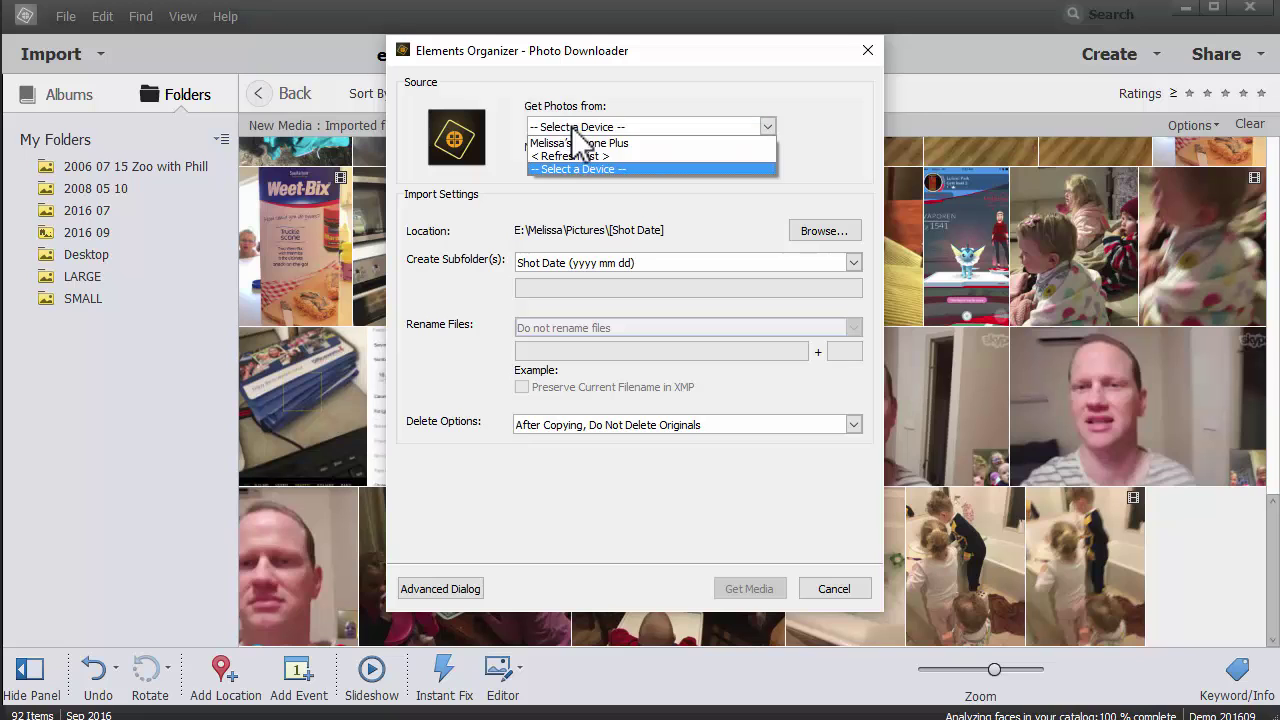
pyautogui.click(578, 143)
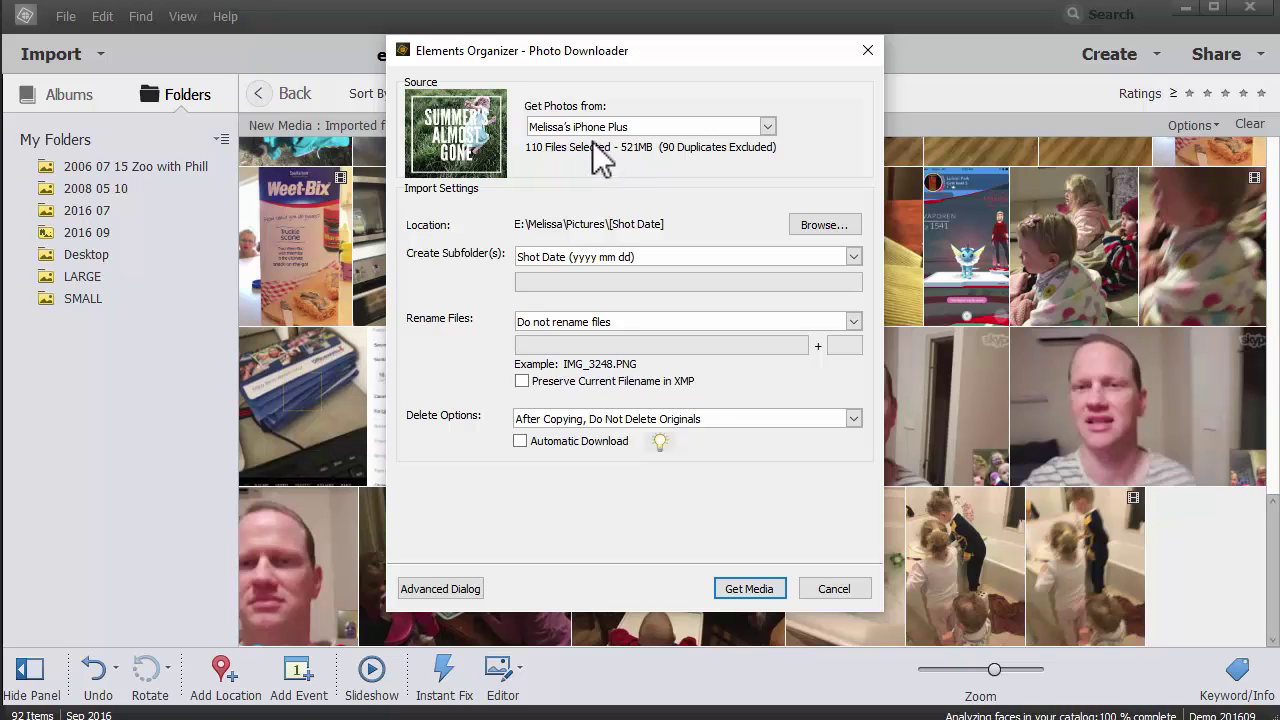
pyautogui.press('Escape')
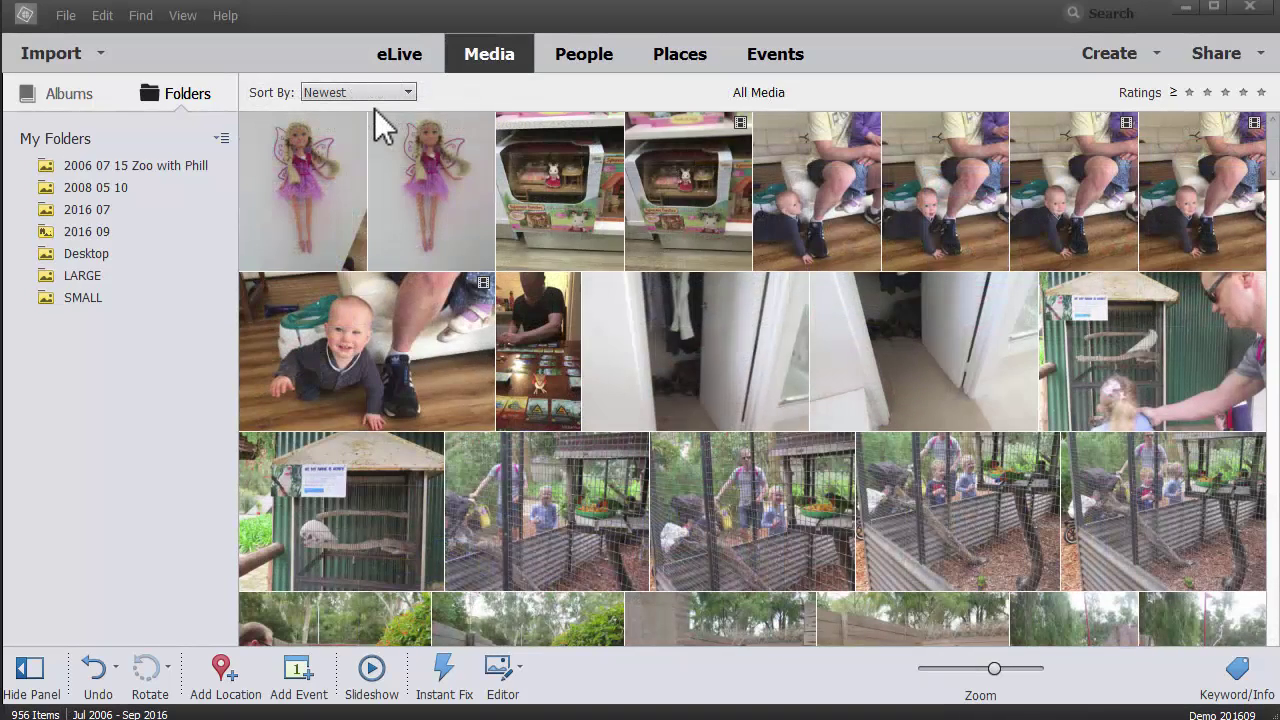
# Step: Open the Find menu and close it again
pyautogui.click(140, 15)
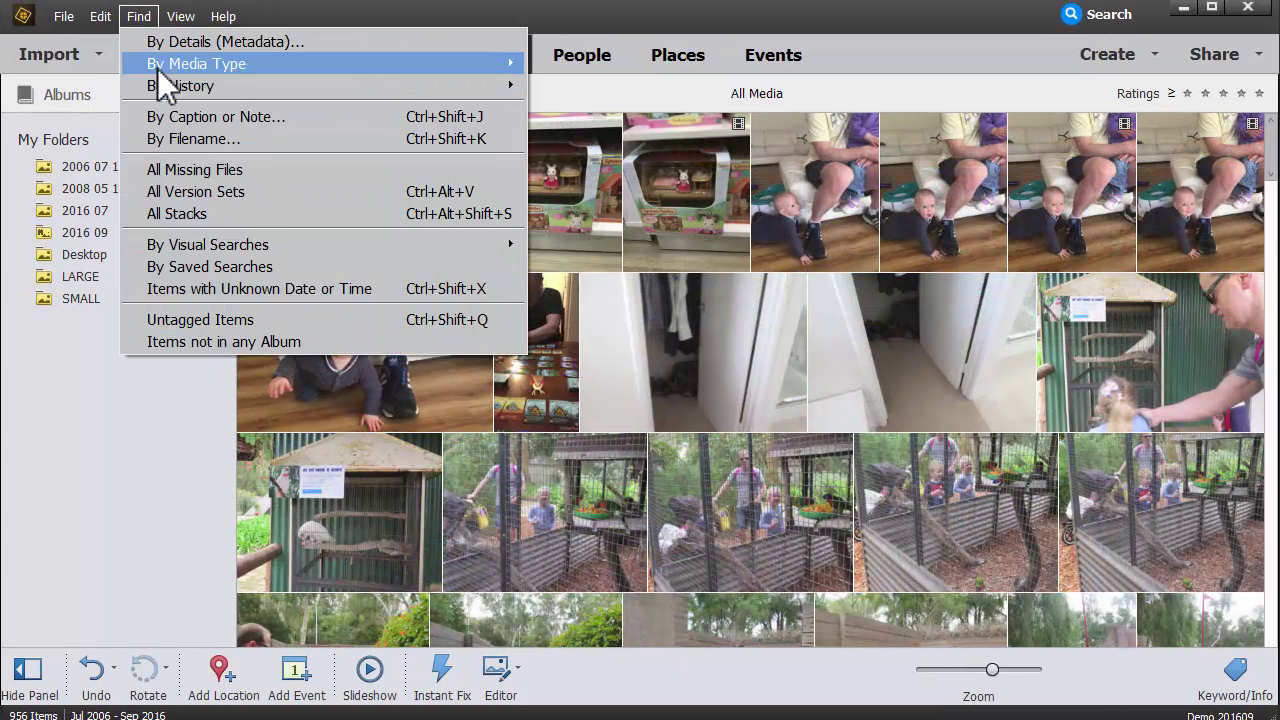
pyautogui.click(370, 20)
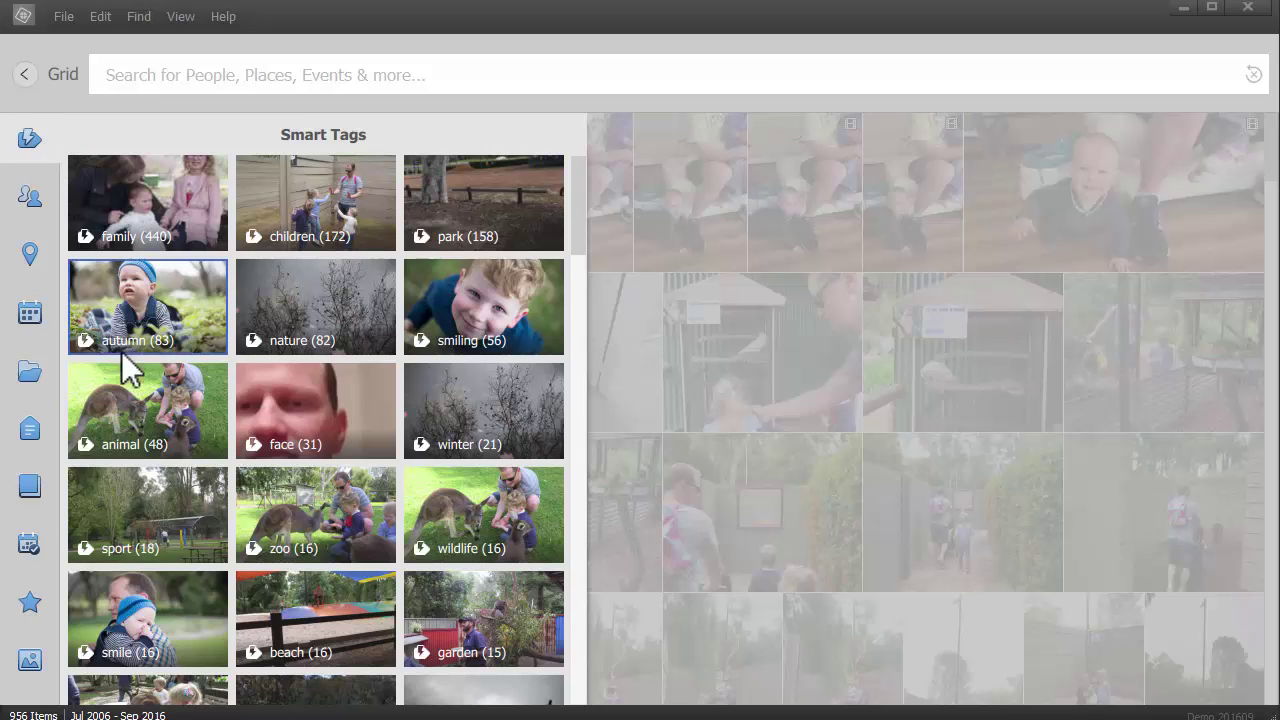
pyautogui.moveTo(584, 232); pyautogui.dragTo(582, 714)
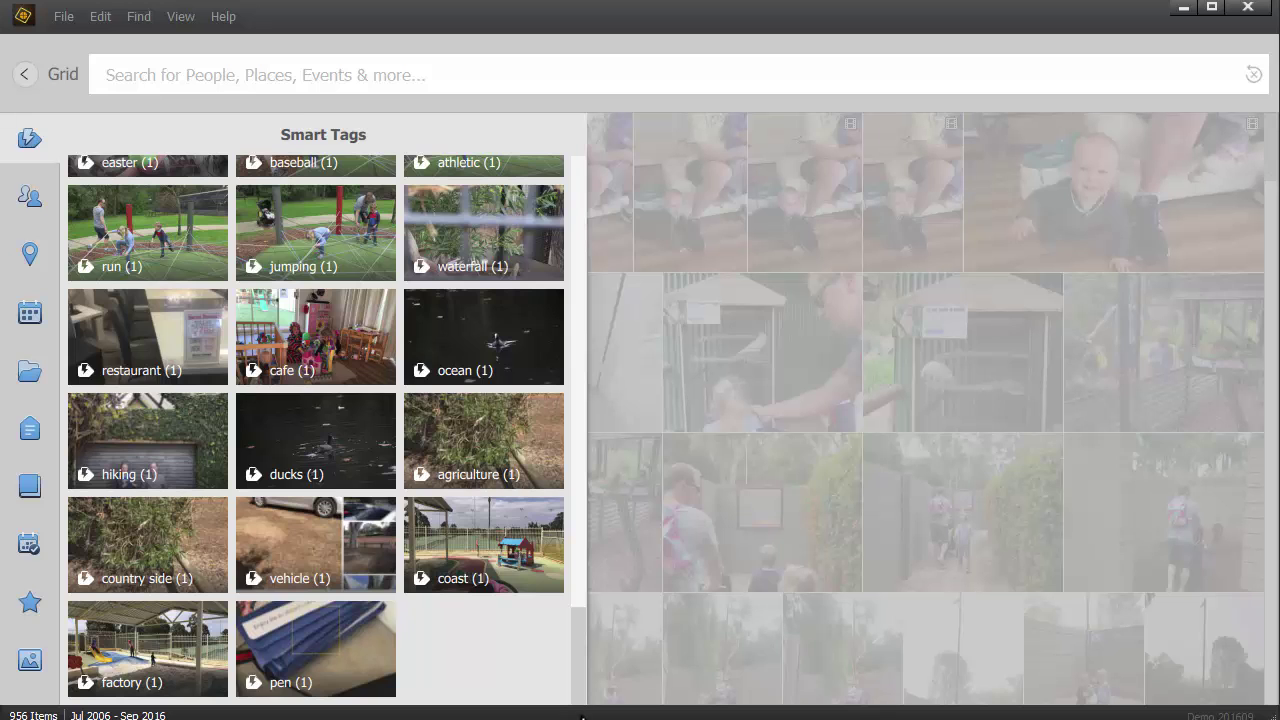
pyautogui.click(29, 200)
pyautogui.click(29, 258)
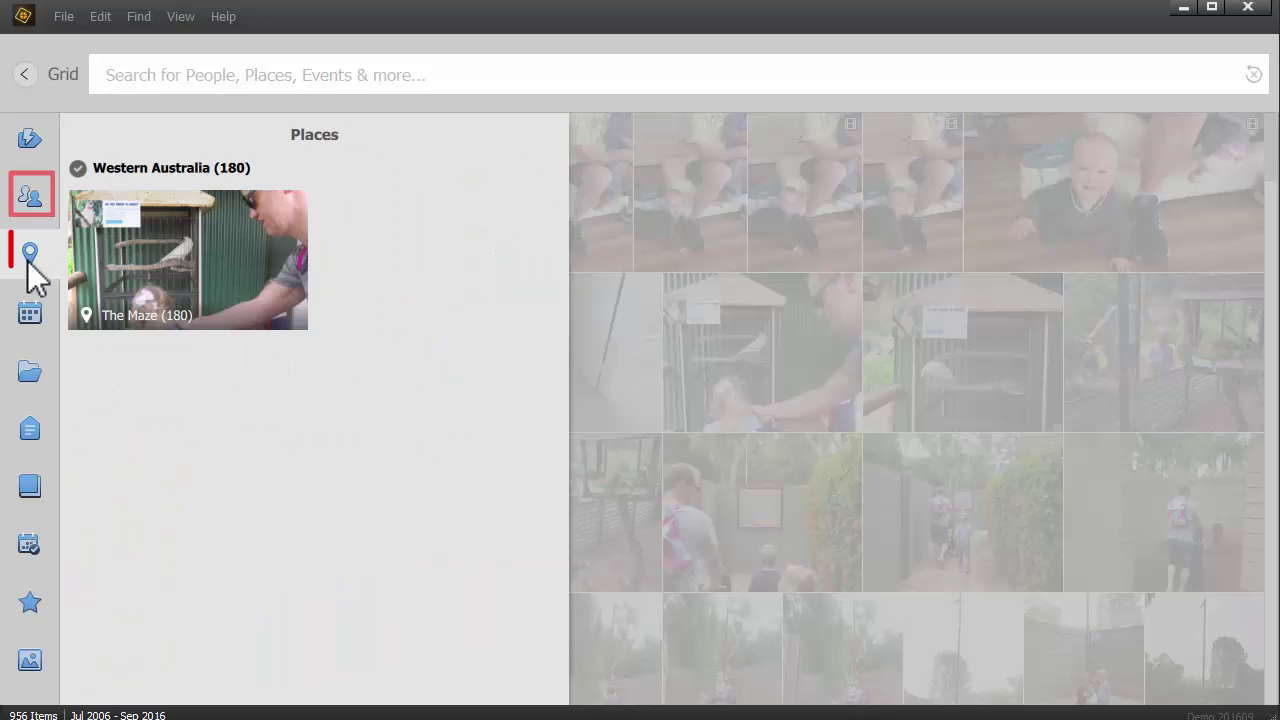
pyautogui.click(30, 313)
pyautogui.click(30, 372)
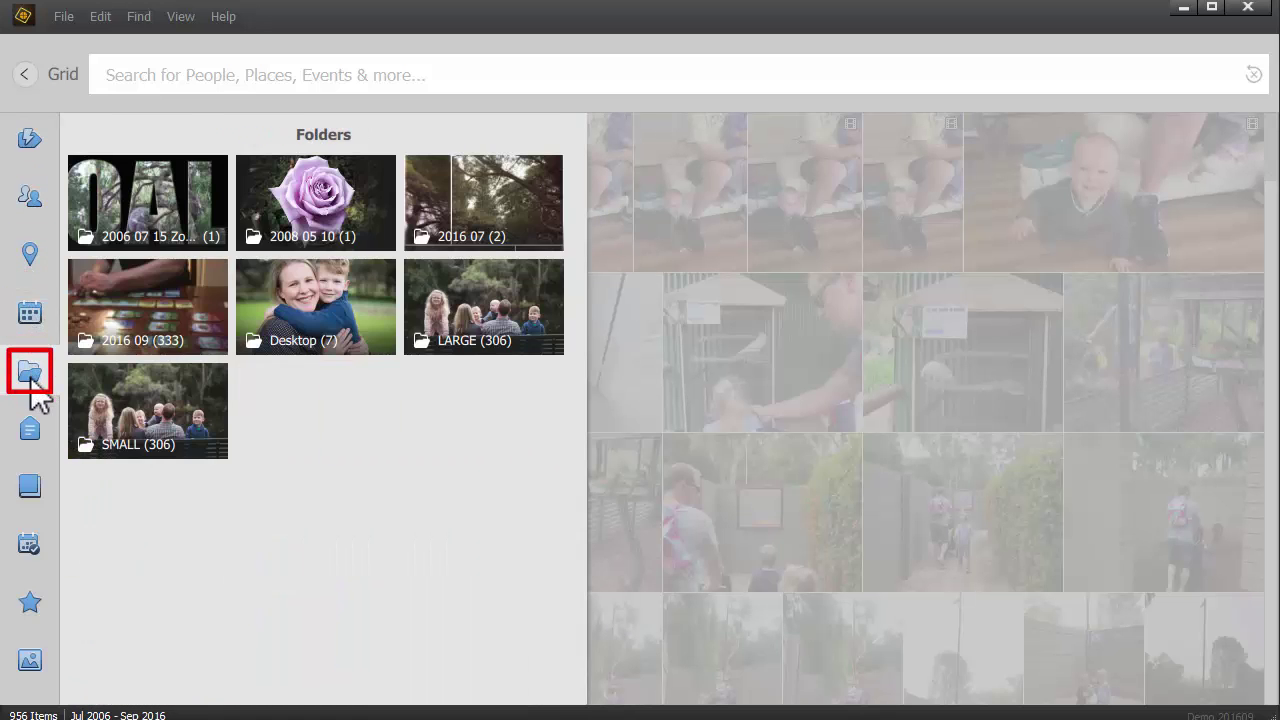
pyautogui.click(32, 425)
pyautogui.click(36, 485)
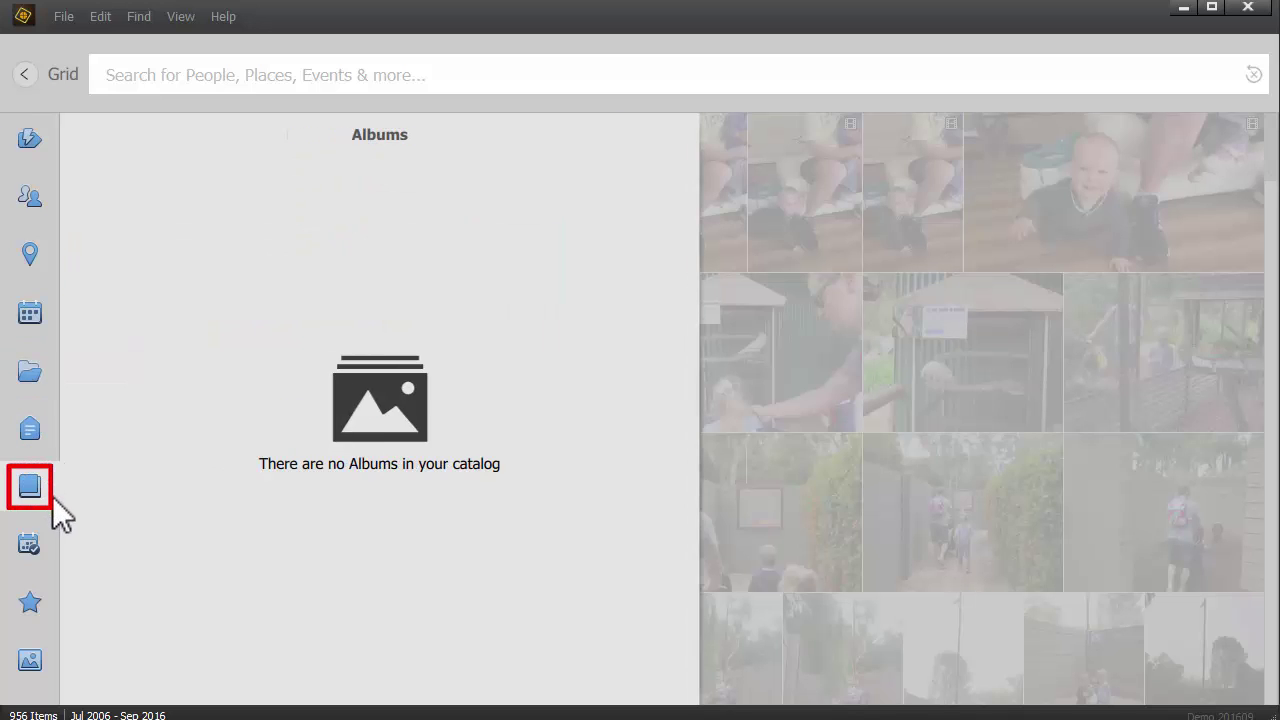
pyautogui.click(38, 548)
pyautogui.click(34, 604)
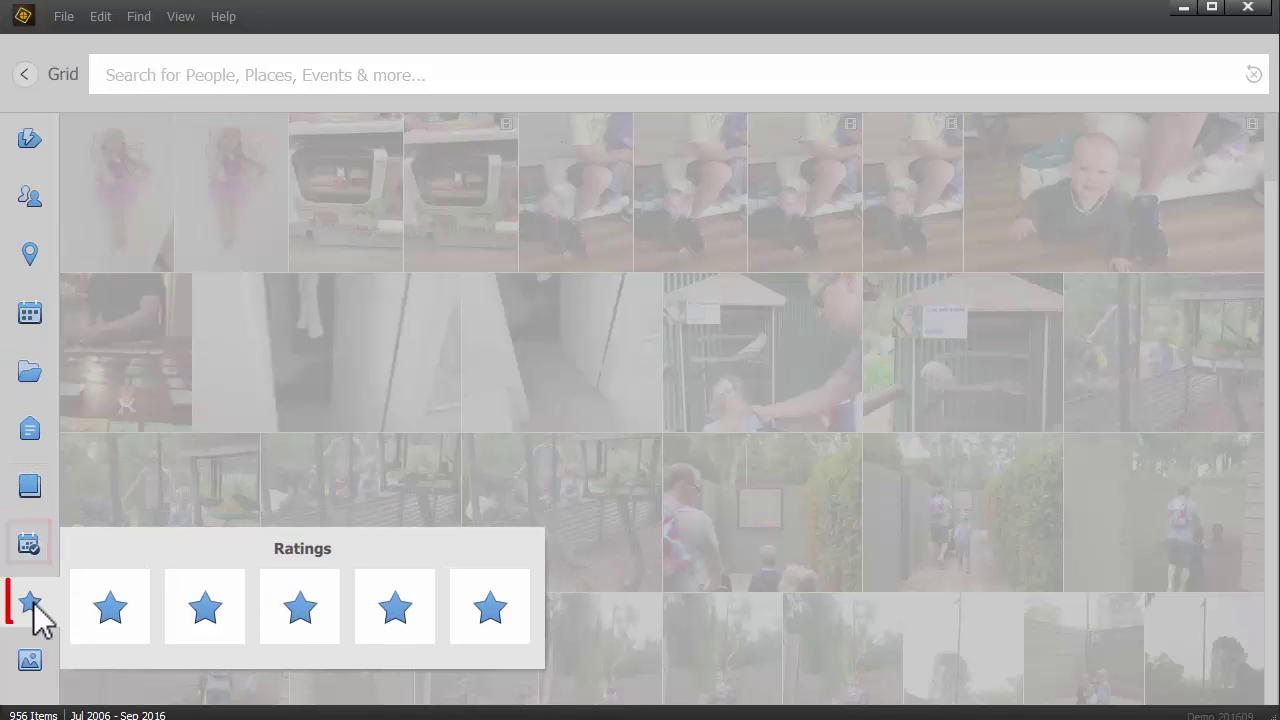
pyautogui.click(30, 660)
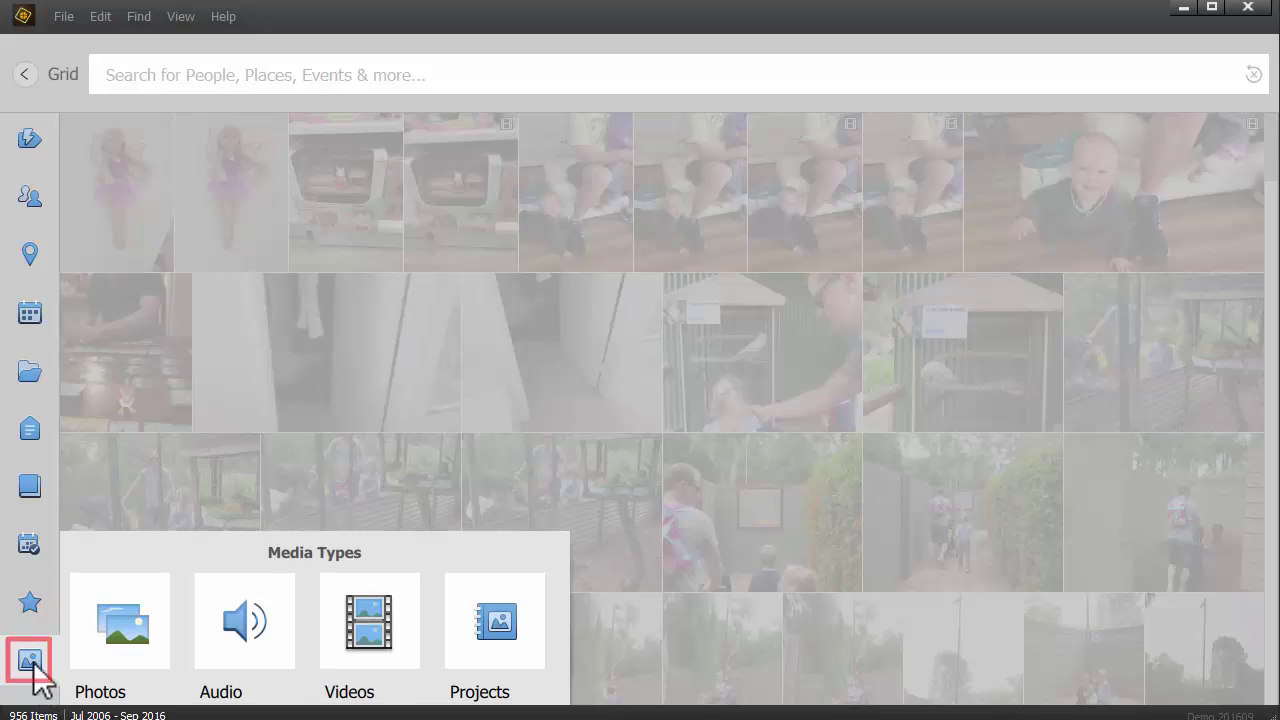
pyautogui.click(30, 602)
pyautogui.click(108, 618)
pyautogui.click(112, 612)
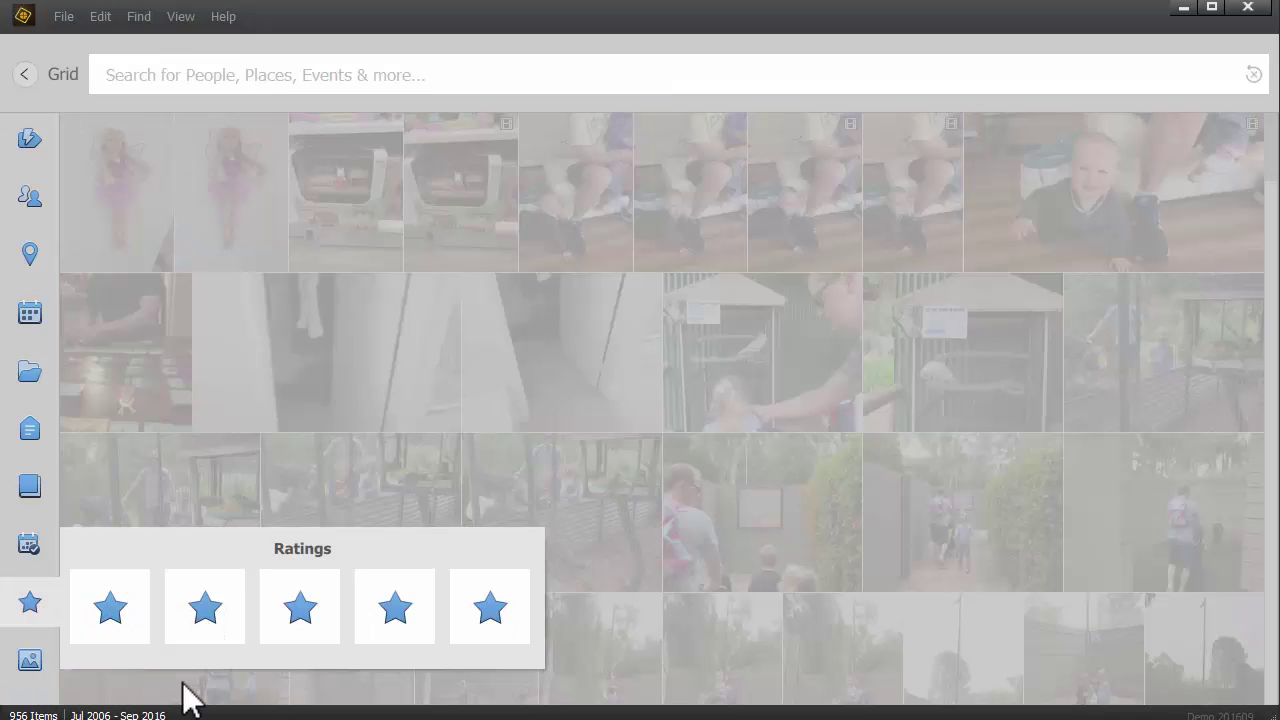
pyautogui.click(24, 128)
pyautogui.click(24, 128)
pyautogui.click(40, 134)
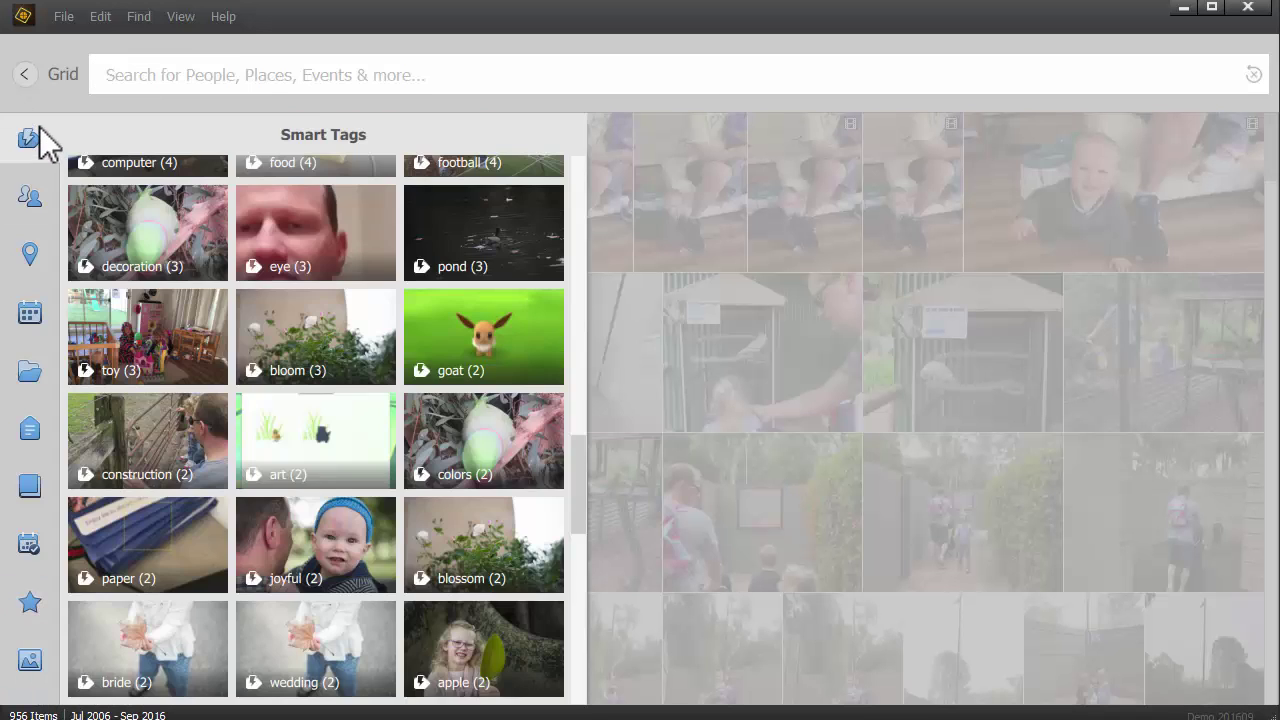
pyautogui.click(322, 350)
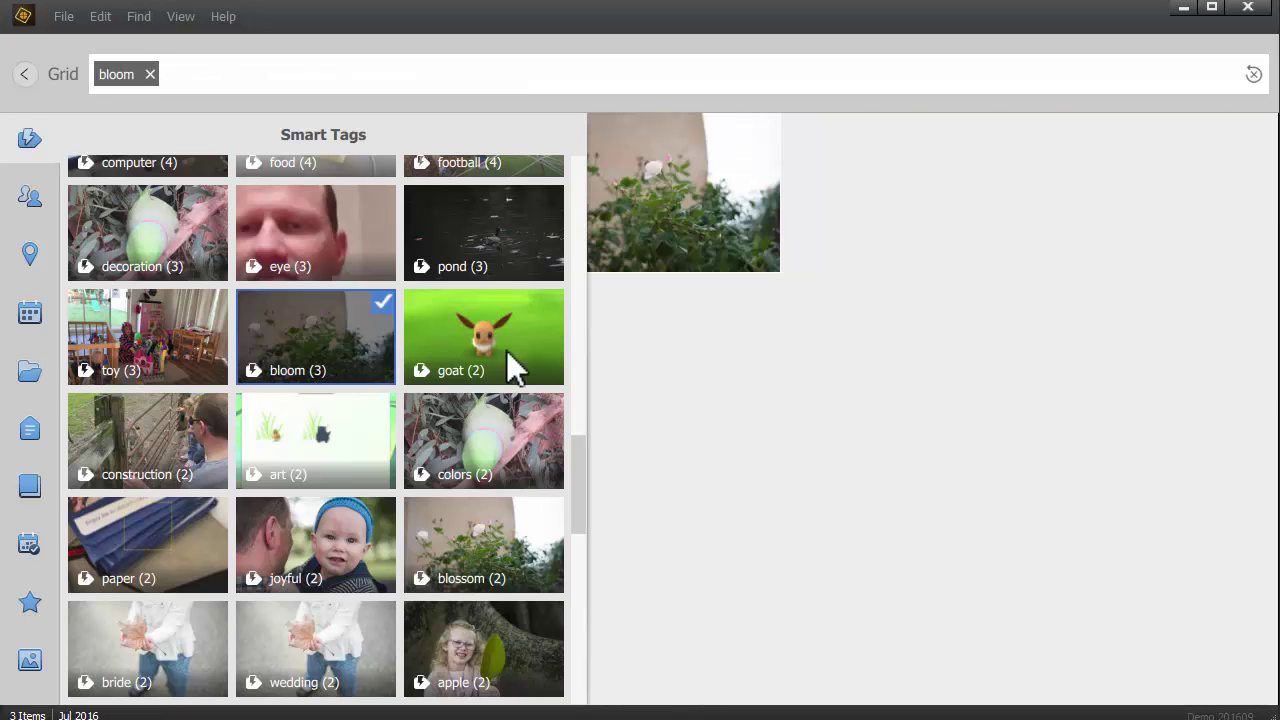
pyautogui.click(360, 80)
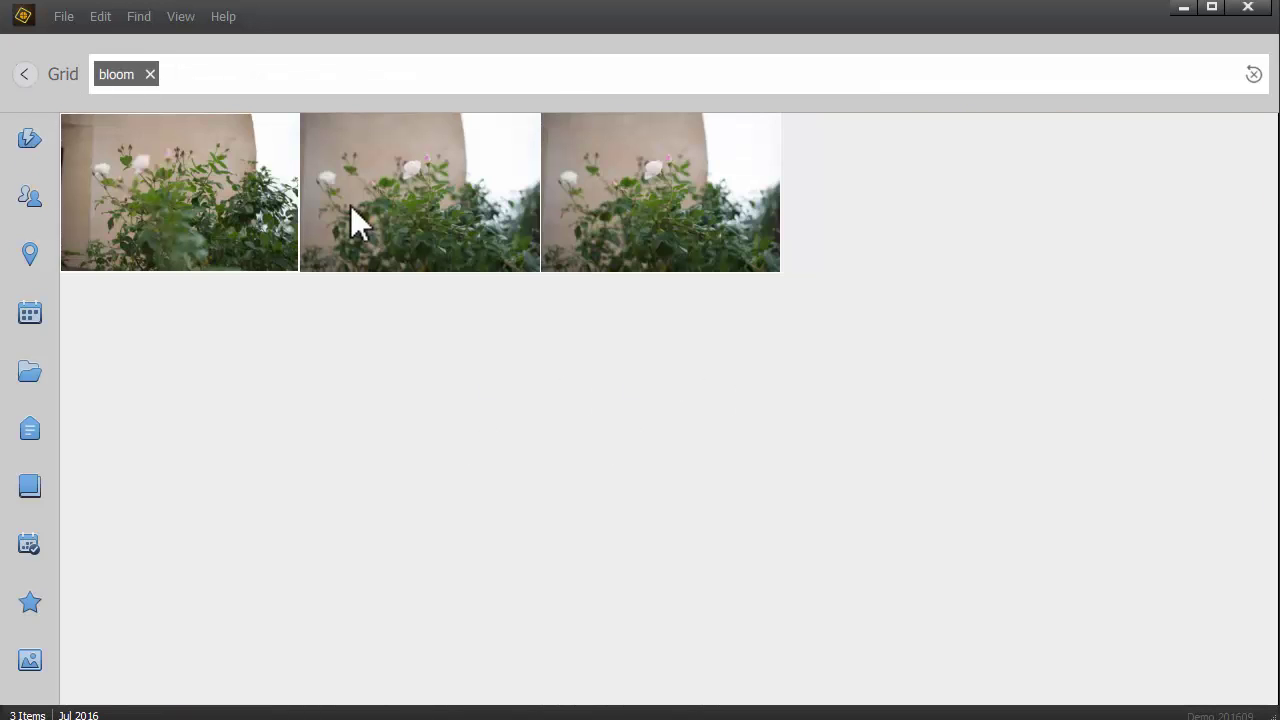
pyautogui.click(187, 75)
pyautogui.press('BackSpace')
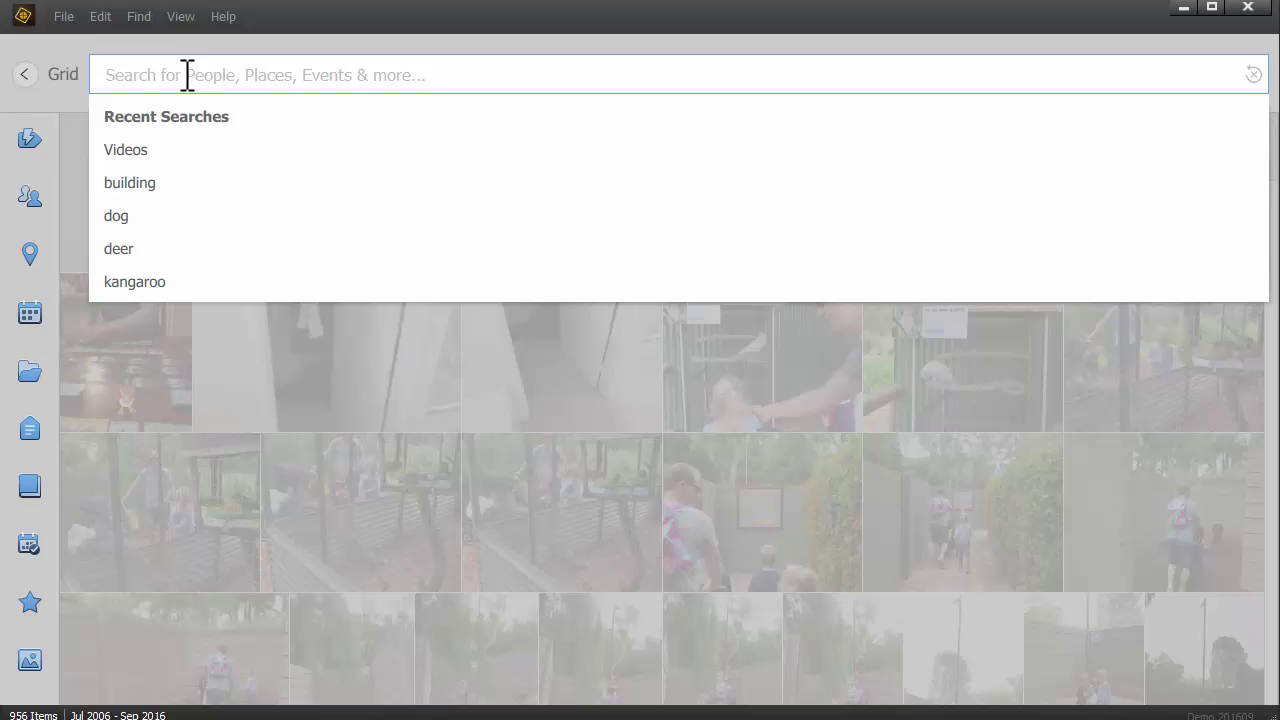
# Step: Rerun the kangaroo search, add and remove person chips, then remove kangaroo
pyautogui.click(130, 282)
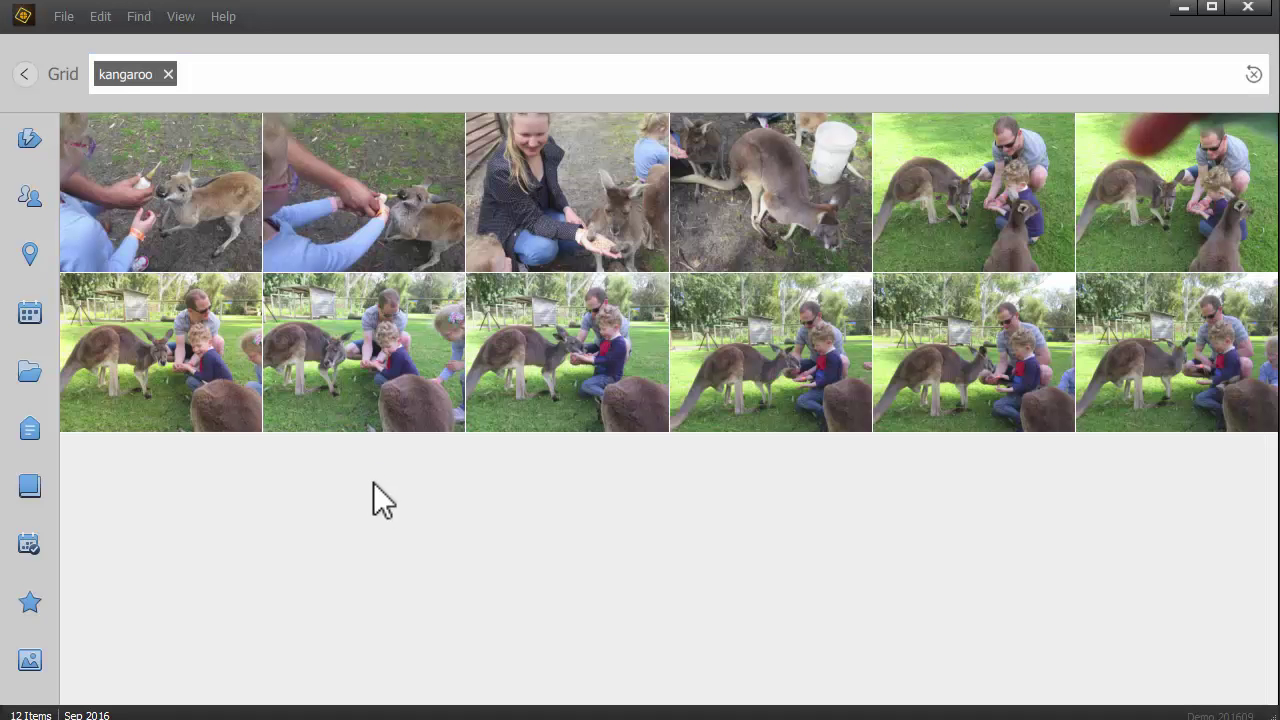
pyautogui.click(233, 62)
pyautogui.write('E')
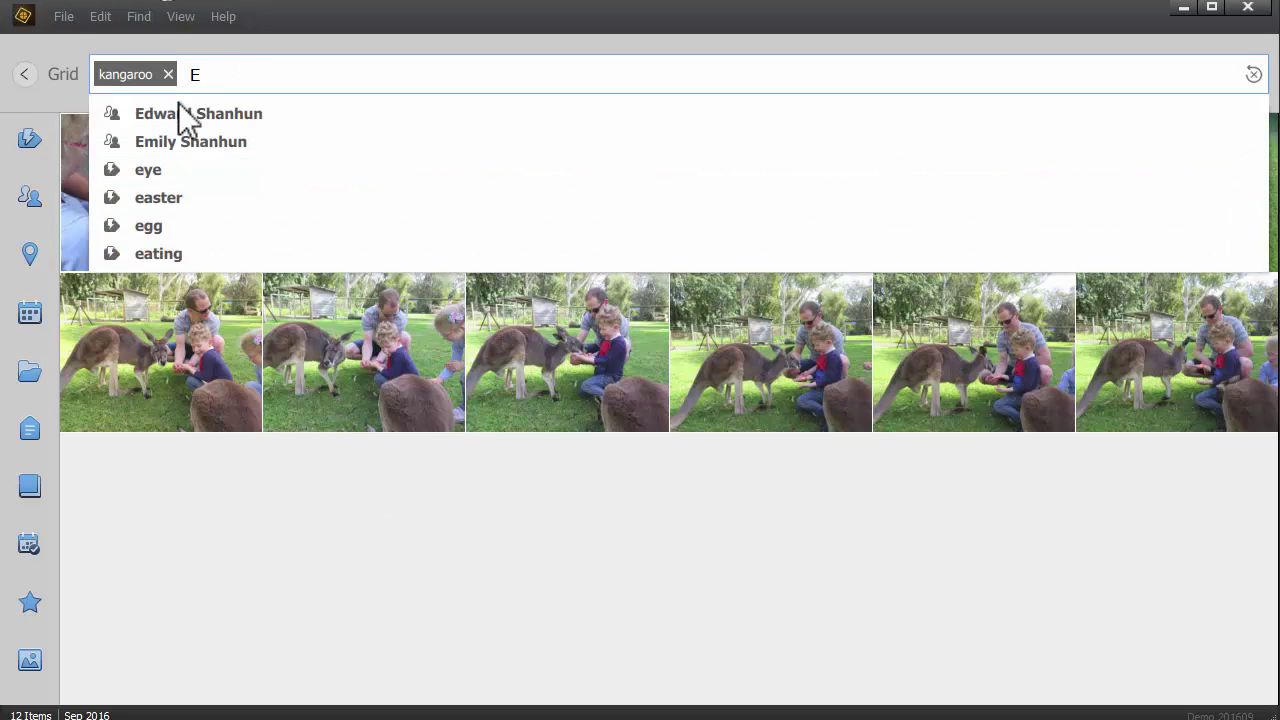
pyautogui.click(194, 146)
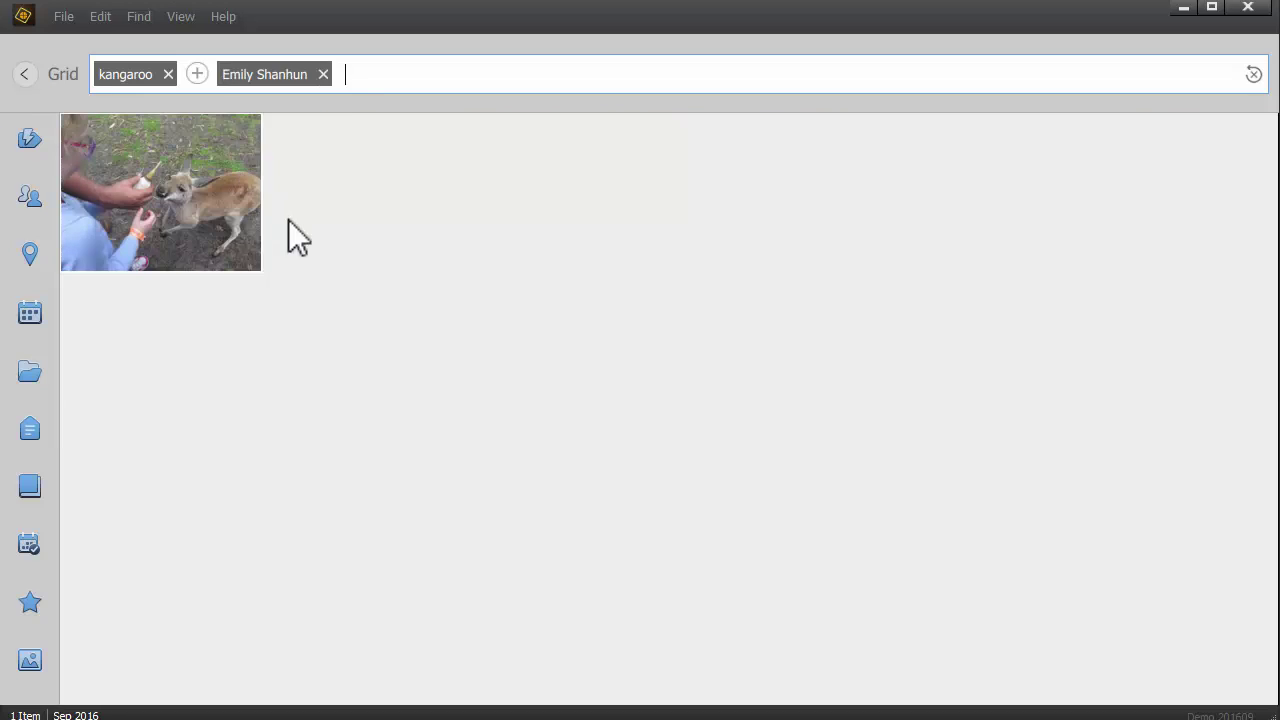
pyautogui.click(323, 75)
pyautogui.write('ed')
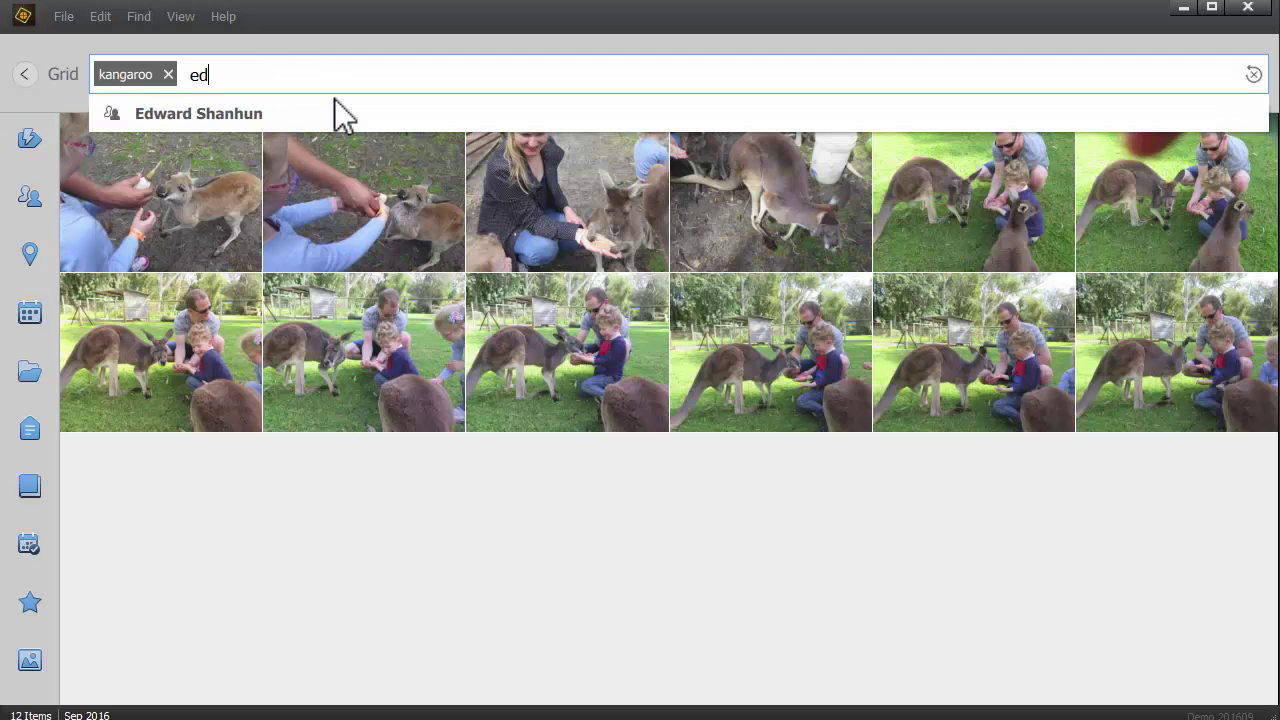
pyautogui.press('Return')
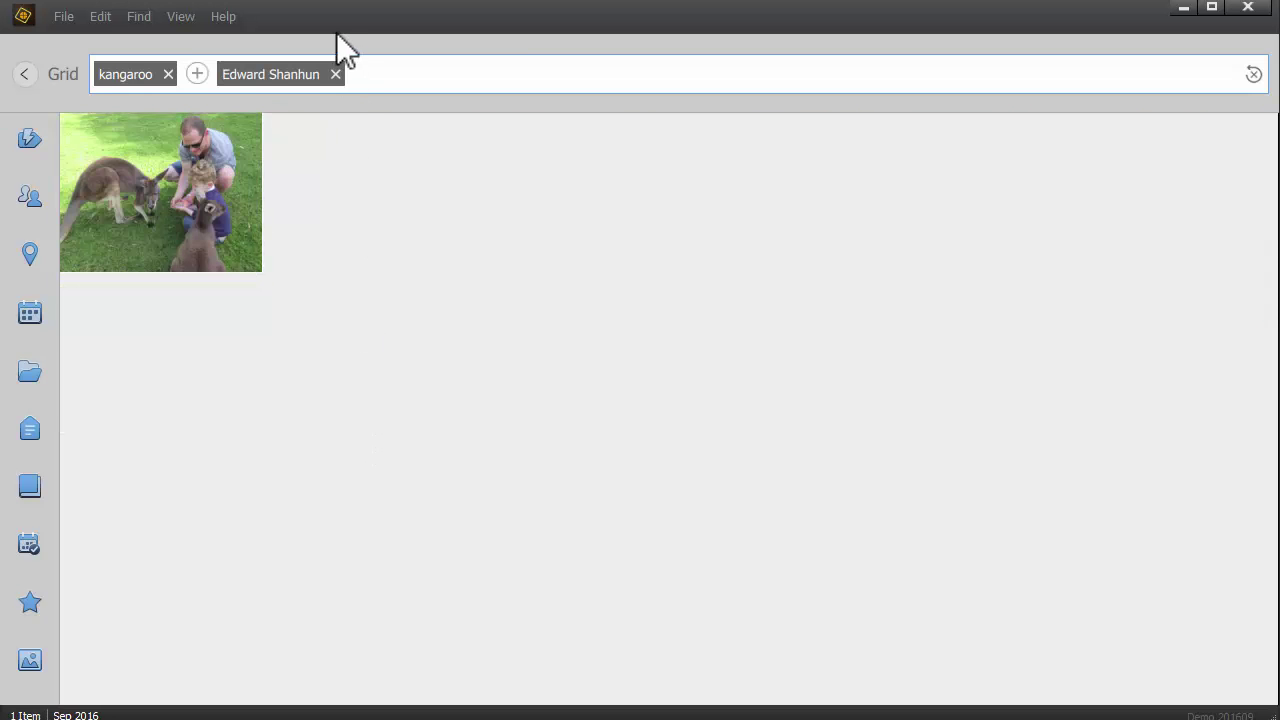
pyautogui.click(336, 75)
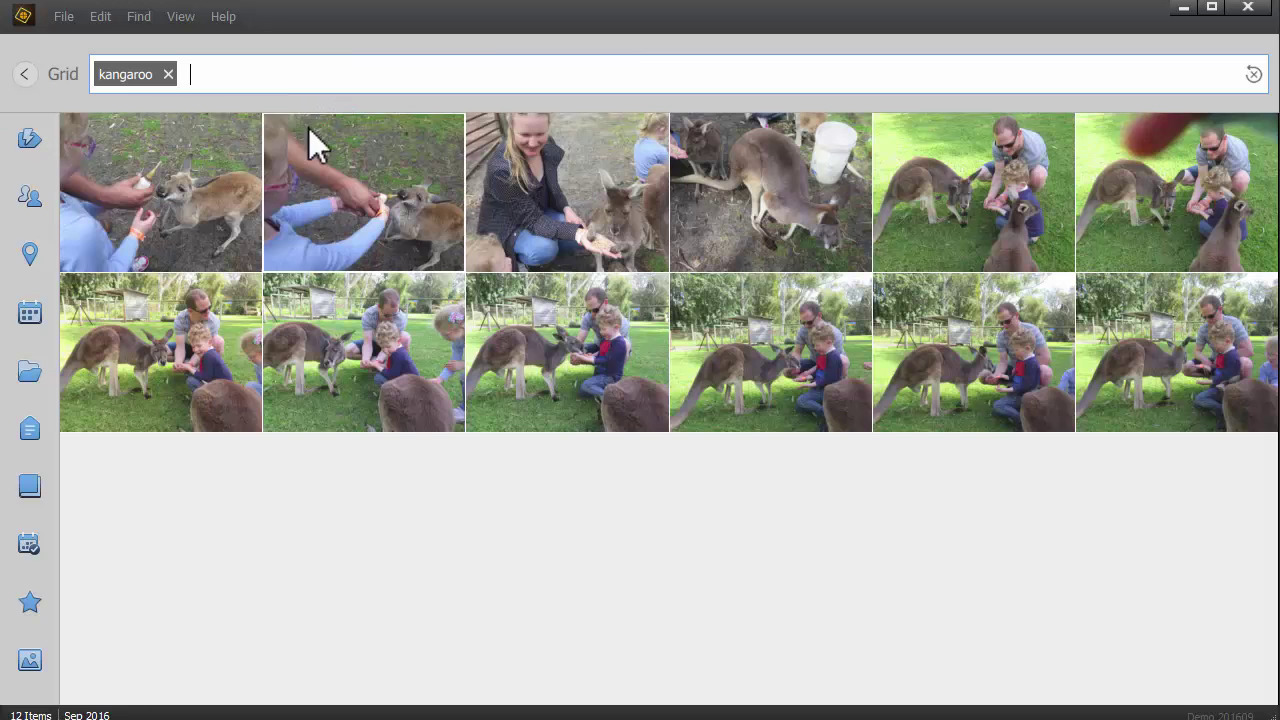
pyautogui.click(168, 74)
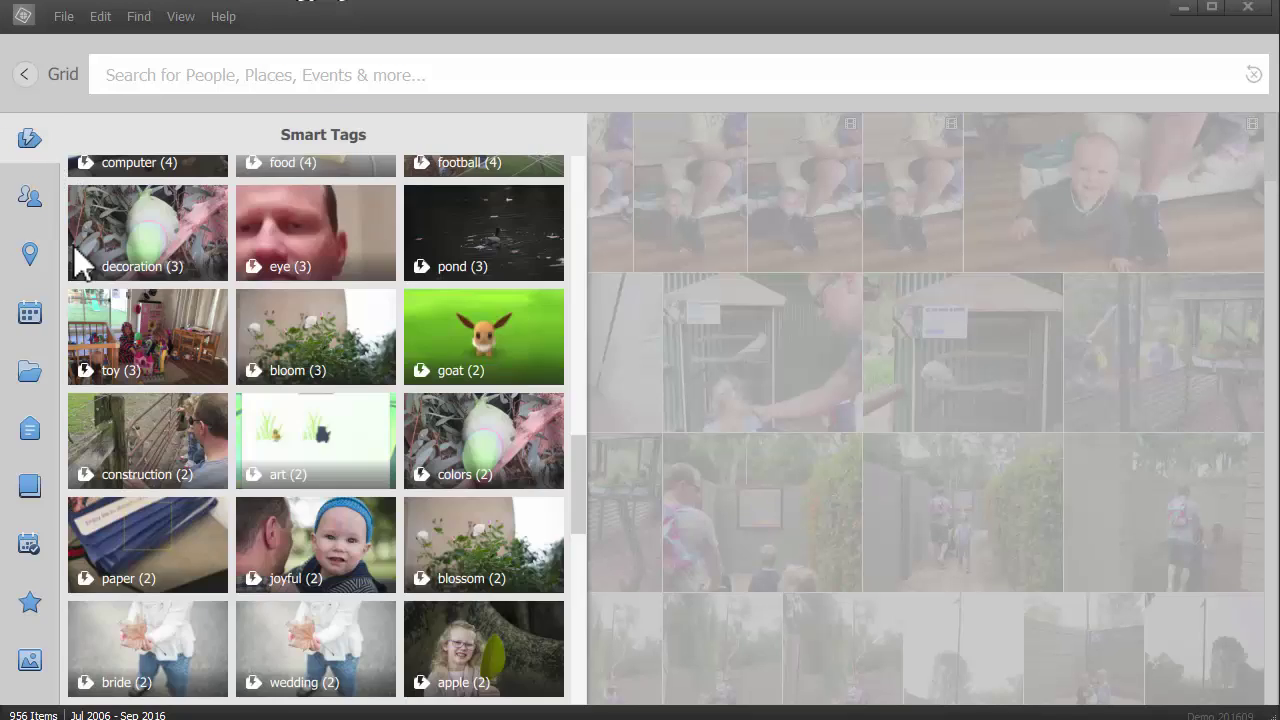
pyautogui.moveTo(28, 450)
pyautogui.moveTo(38, 600)
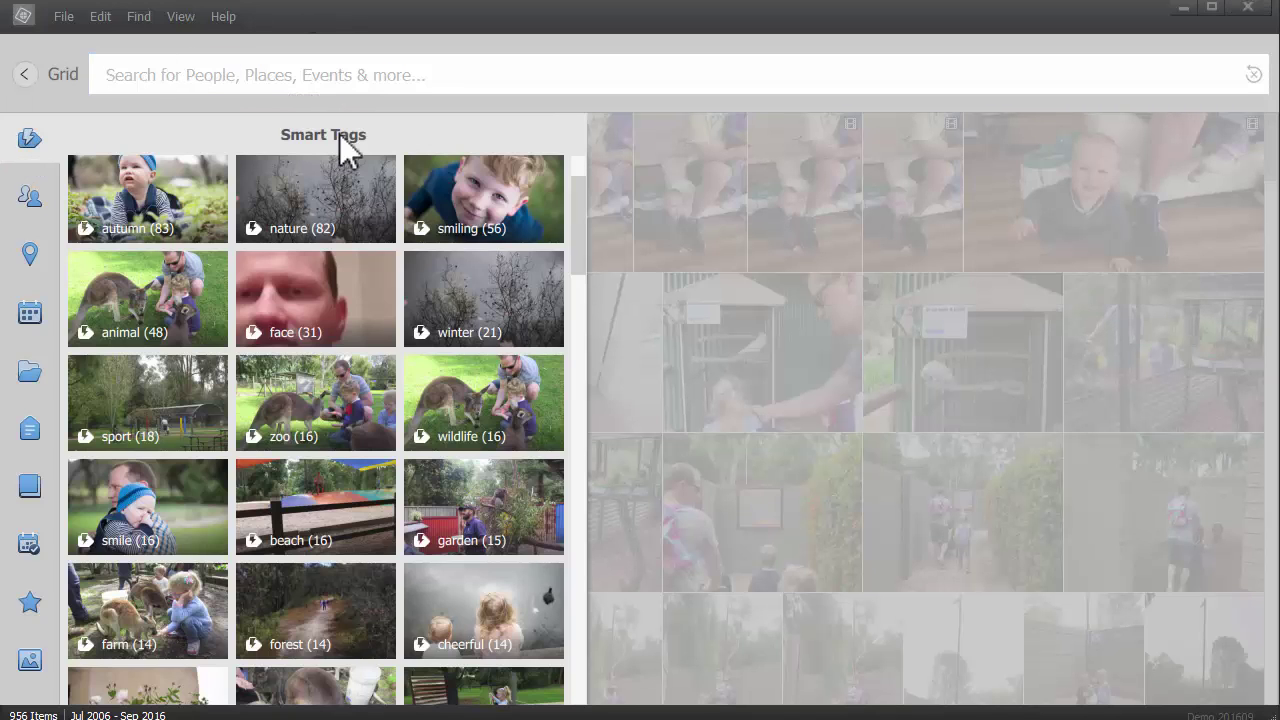
# Step: Narrow the smiling smart-tag search to Jul 2016 (52 photos) and select the smiling boy close-up
pyautogui.click(457, 214)
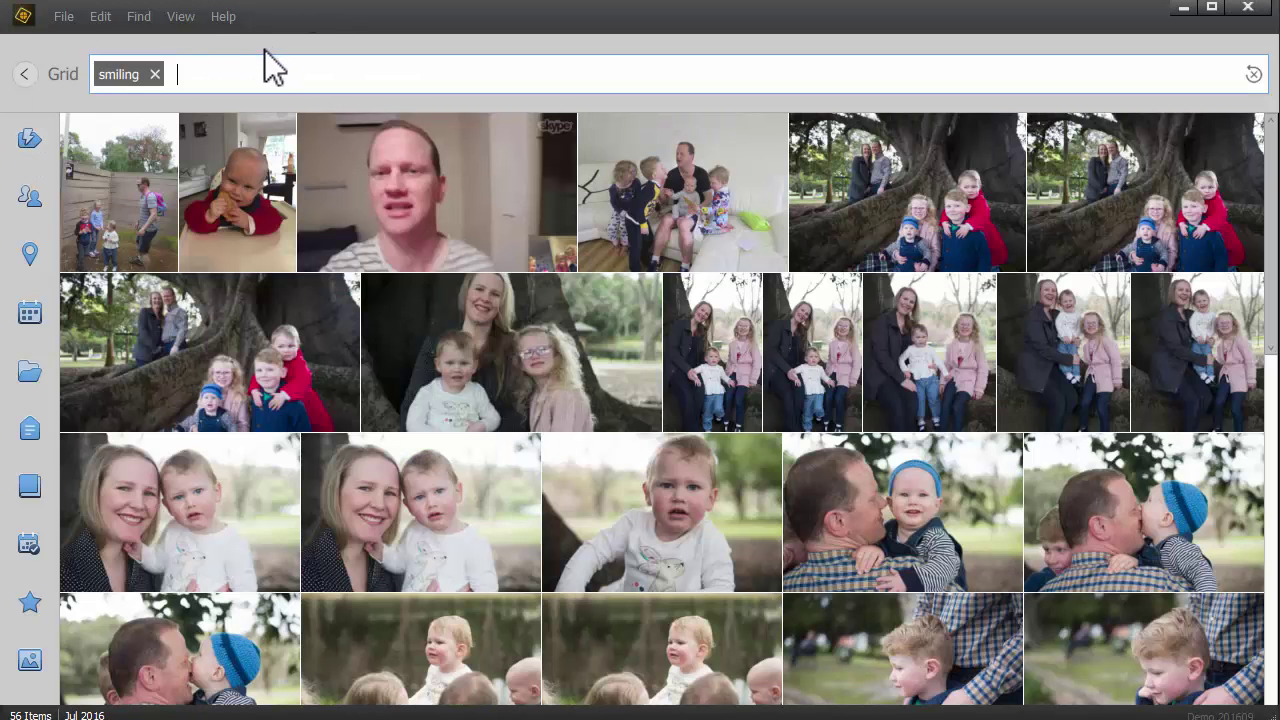
pyautogui.moveTo(27, 155)
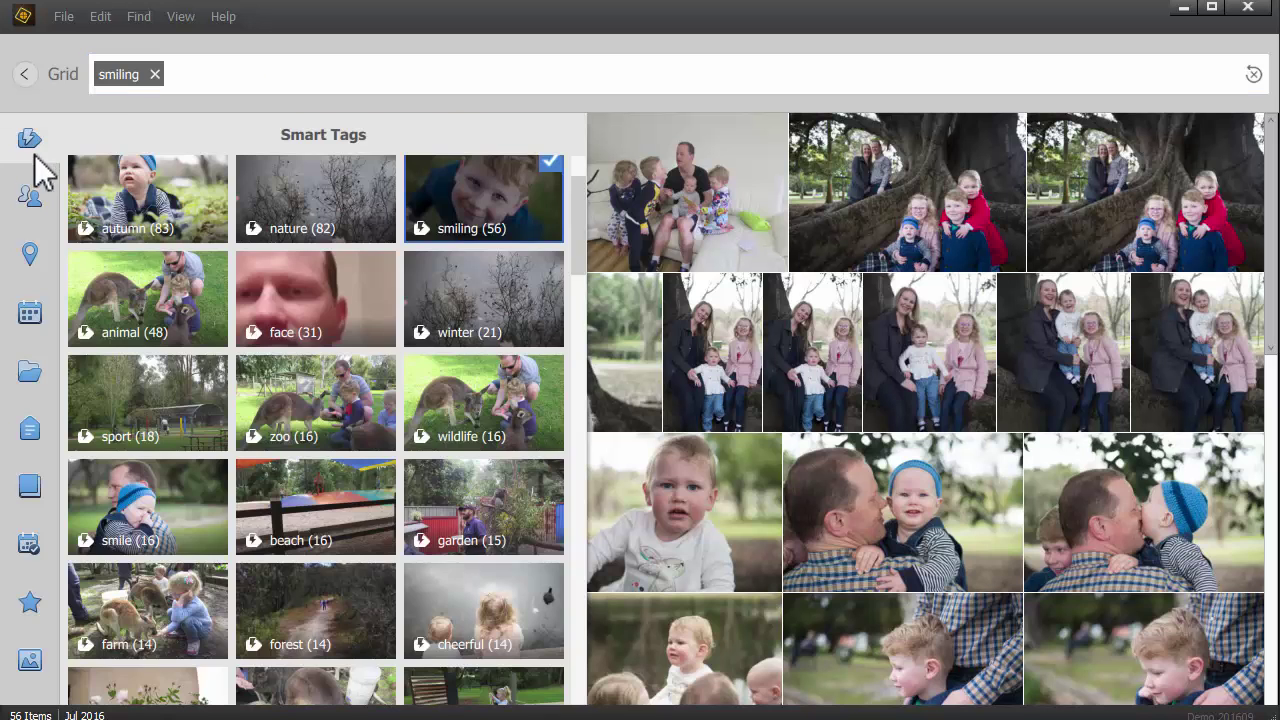
pyautogui.moveTo(30, 318)
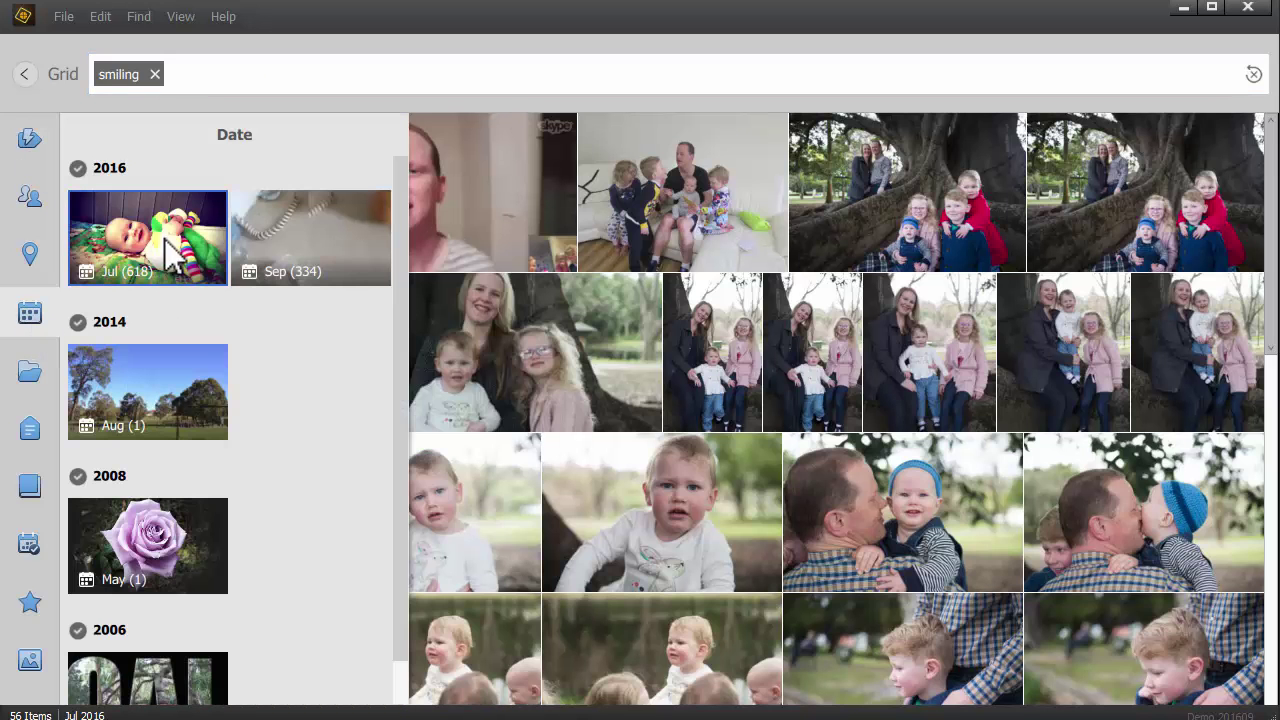
pyautogui.click(167, 245)
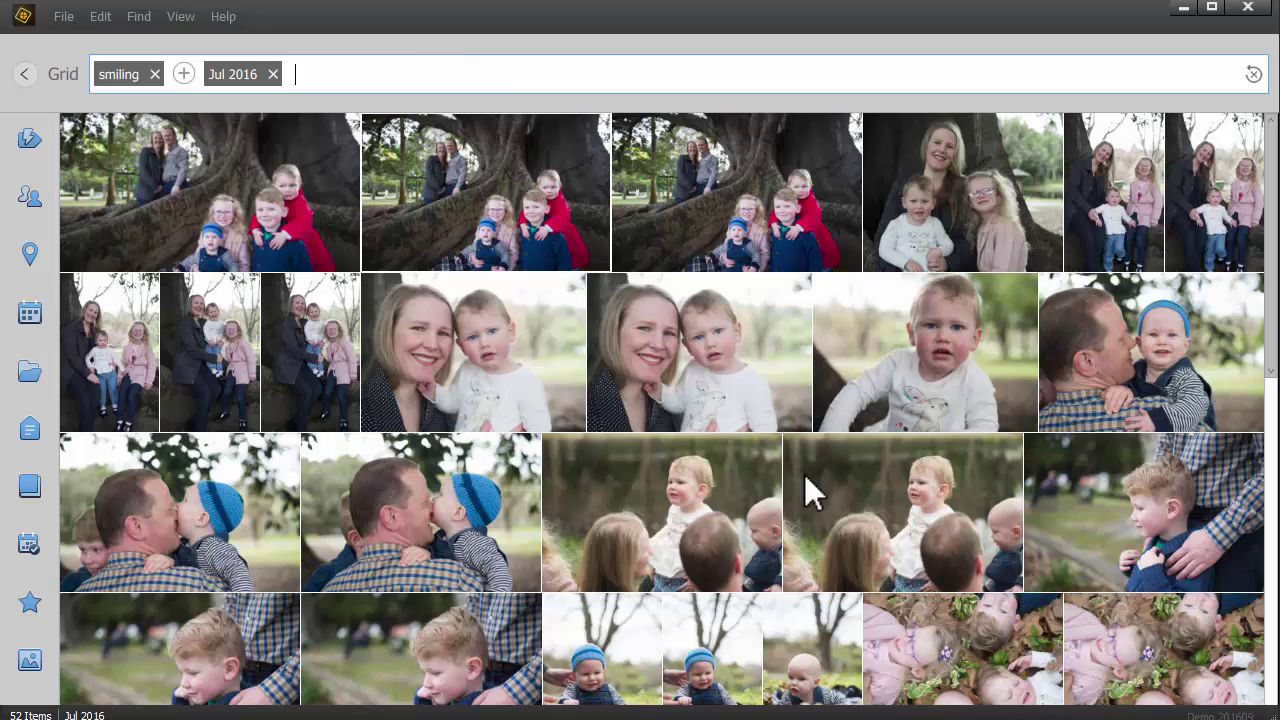
pyautogui.scroll(-5, 1080, 646)
pyautogui.click(911, 629)
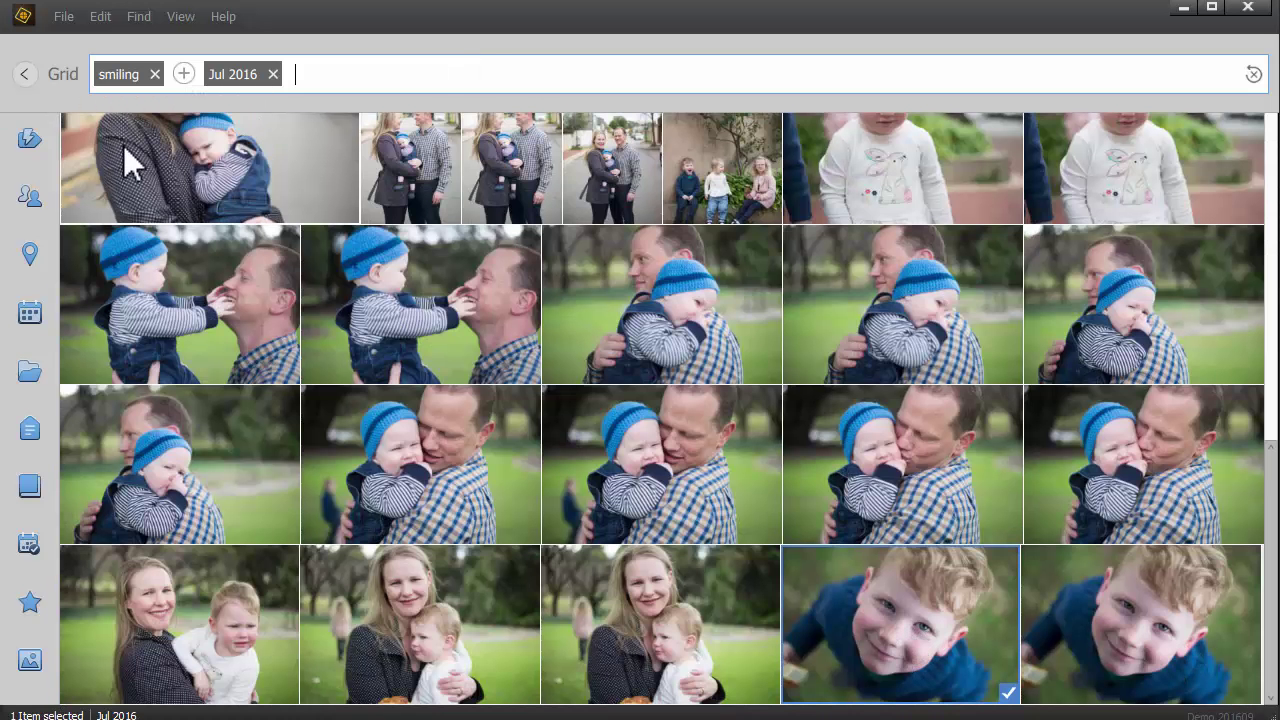
# Step: Return to the media view and open the smiling boy's close-up on its own
pyautogui.click(27, 80)
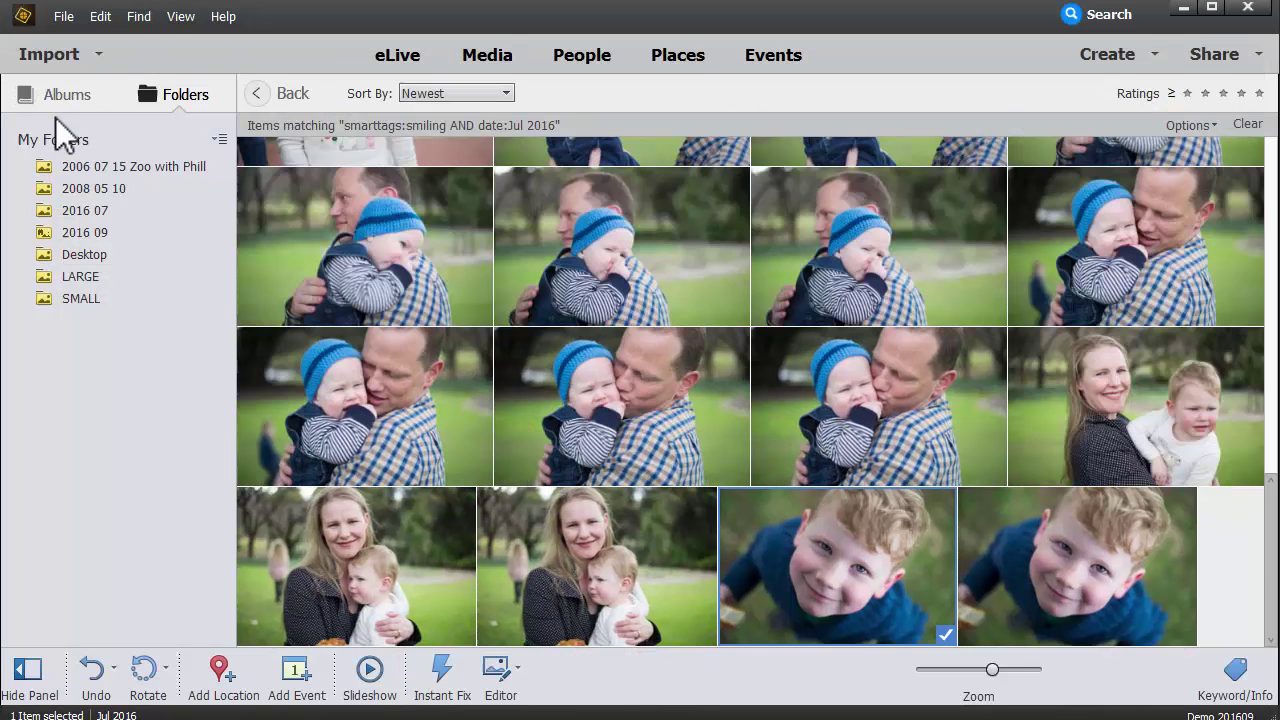
pyautogui.click(451, 250)
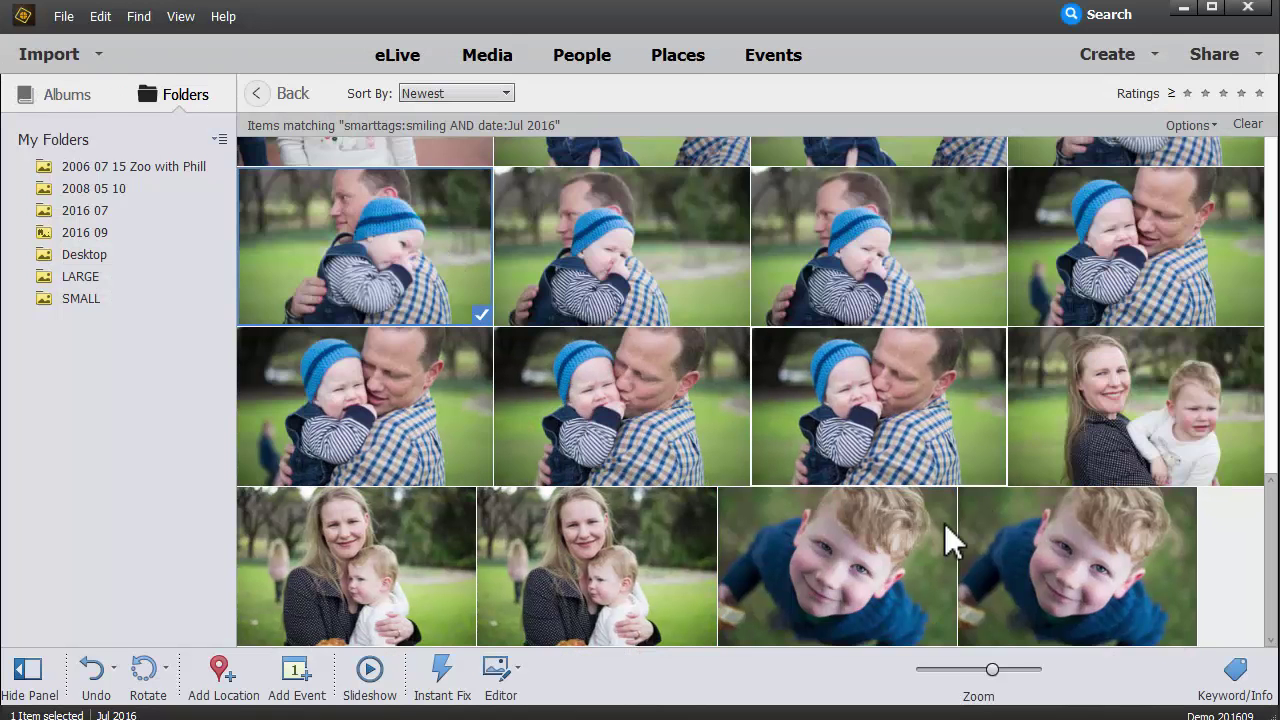
pyautogui.click(828, 598)
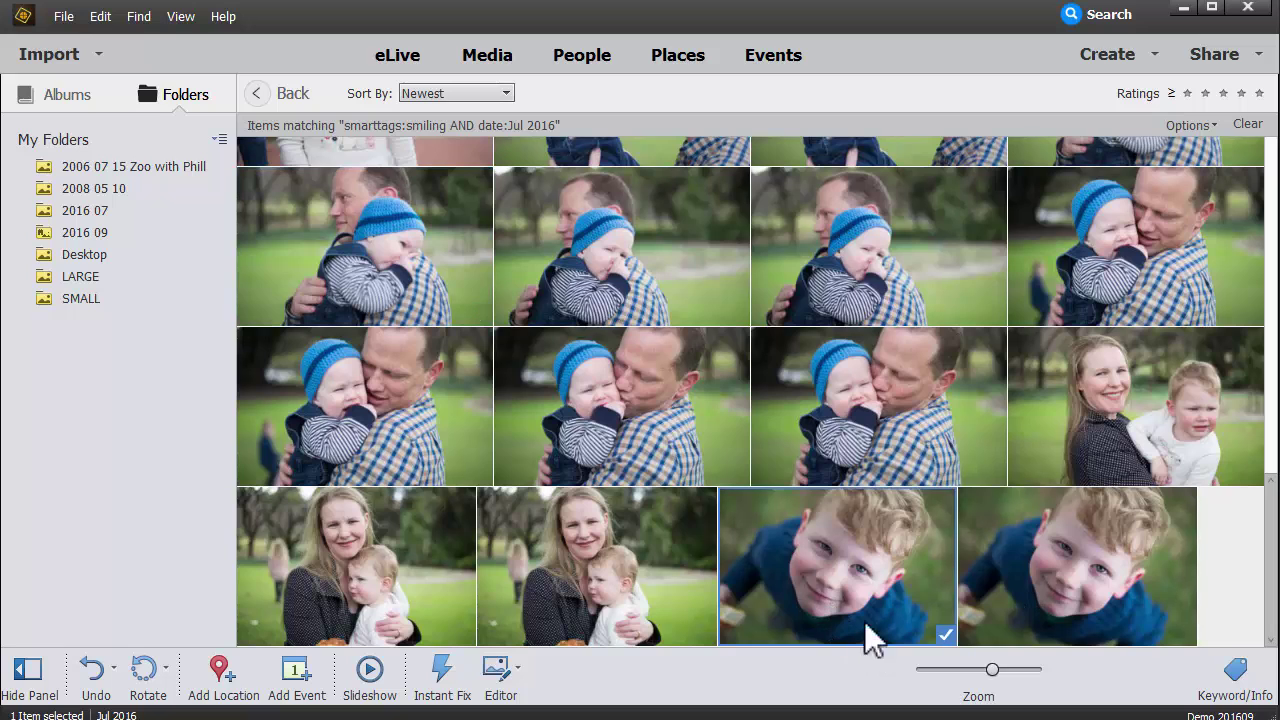
pyautogui.doubleClick(815, 580)
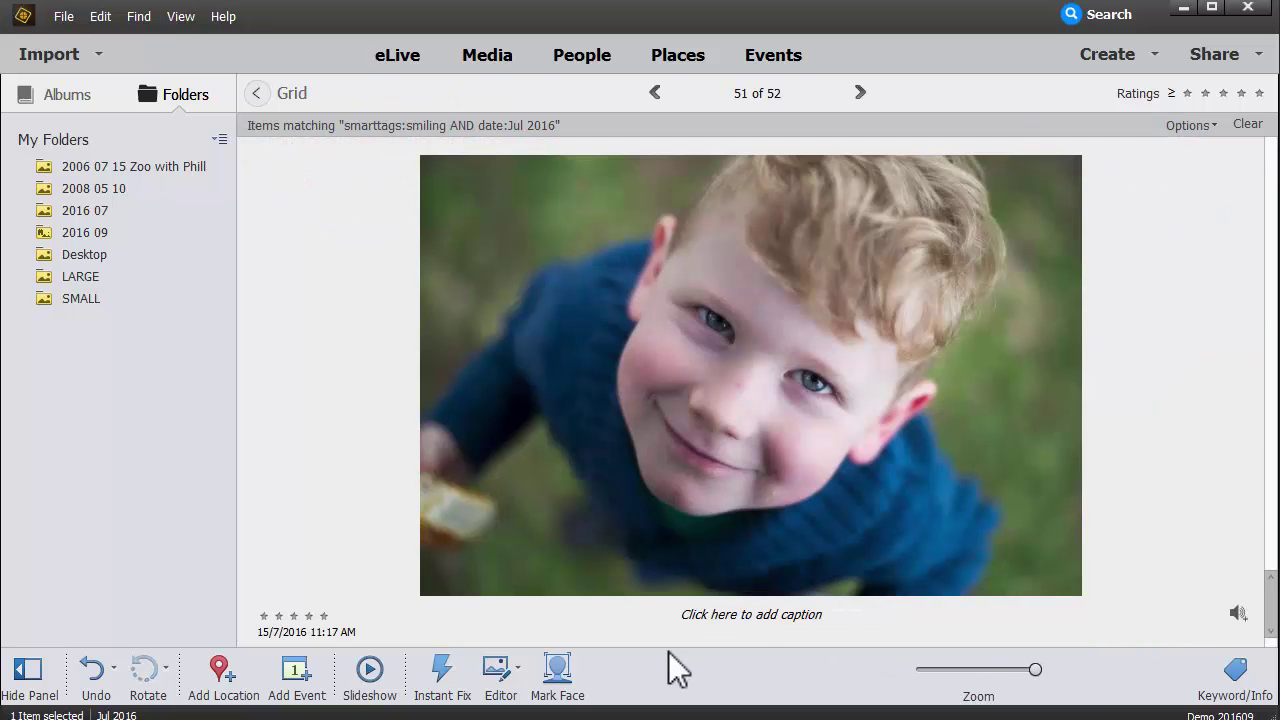
# Step: Mark the boy's face, tag it with the suggested person's name, and return to the grid
pyautogui.click(556, 674)
pyautogui.moveTo(586, 337); pyautogui.dragTo(751, 460)
pyautogui.click(721, 518)
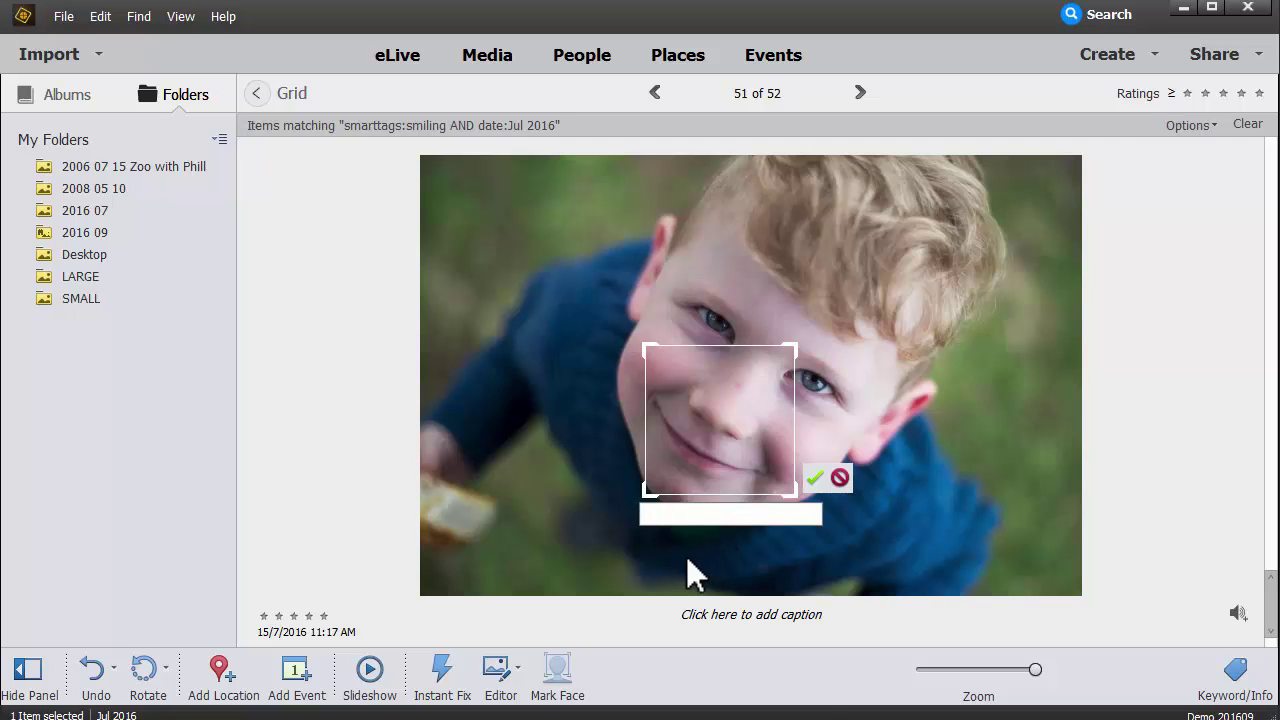
pyautogui.write('Ed')
pyautogui.click(771, 550)
pyautogui.click(815, 477)
pyautogui.click(286, 94)
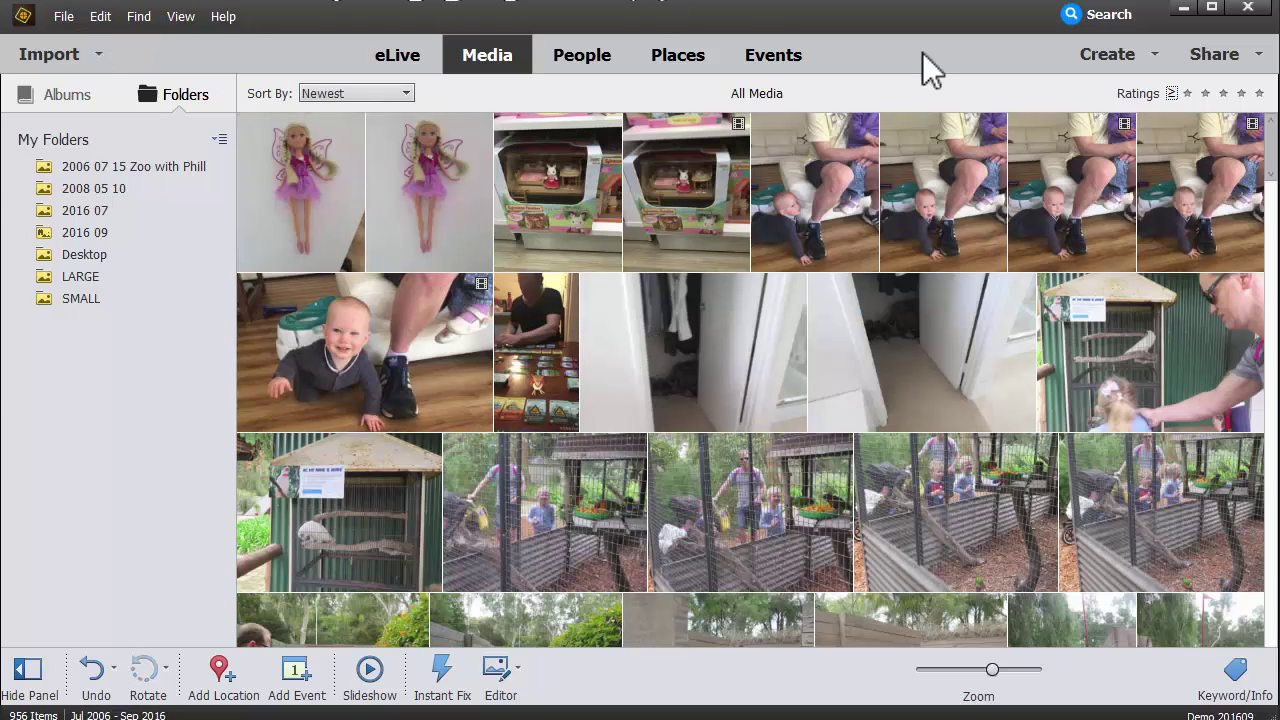
# Step: Rerun the recent 'smiling AND Jul 2016' search to show the 52 matching photos
pyautogui.click(1070, 20)
pyautogui.click(145, 80)
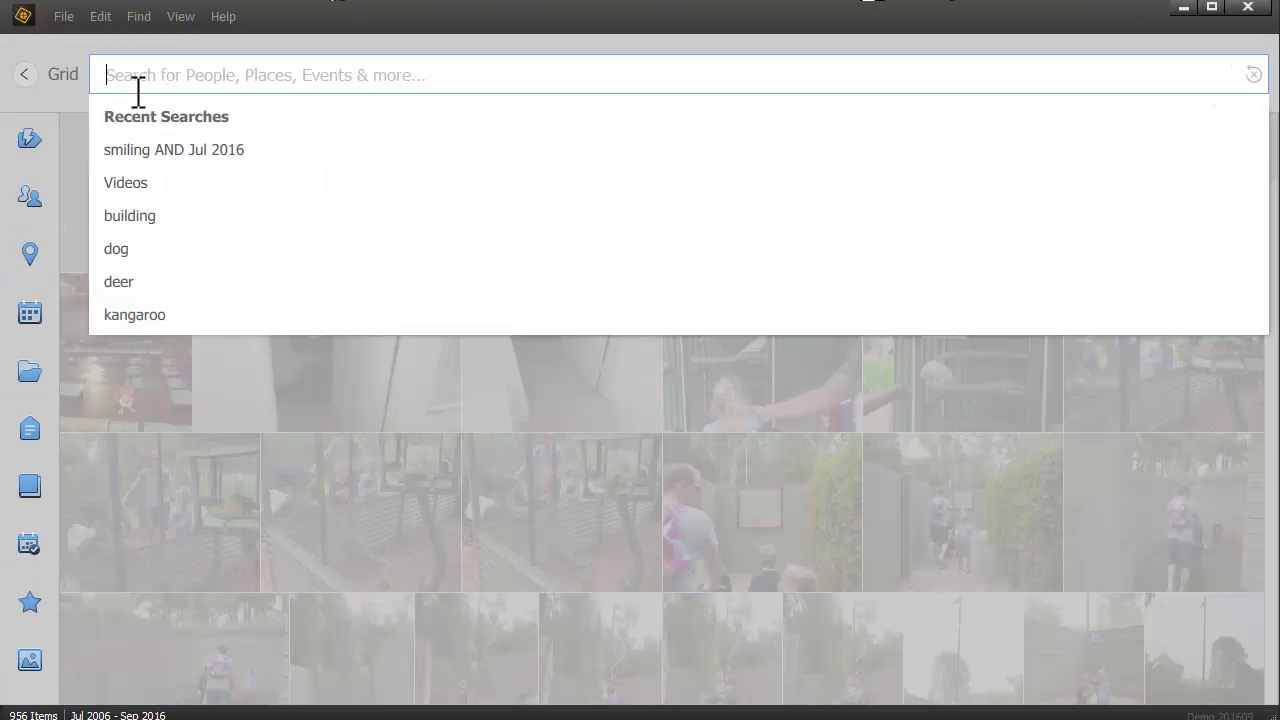
pyautogui.click(145, 150)
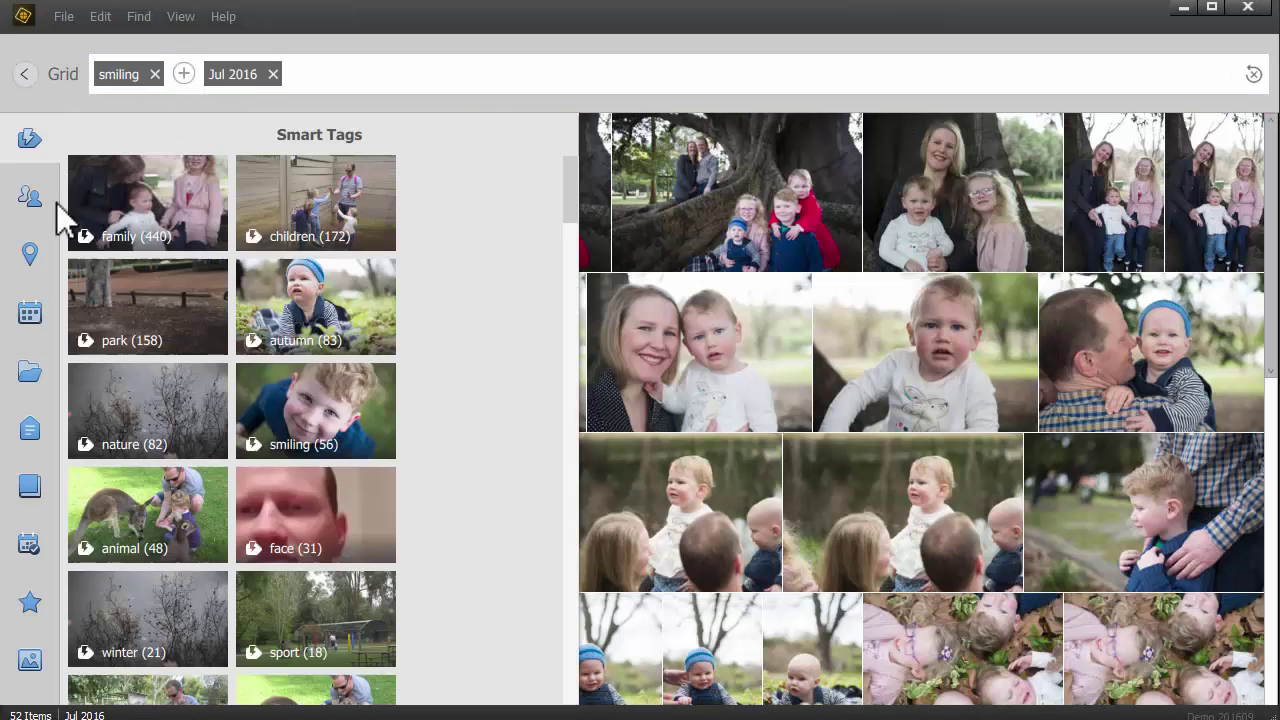
pyautogui.moveTo(62, 262)
pyautogui.press('Escape')
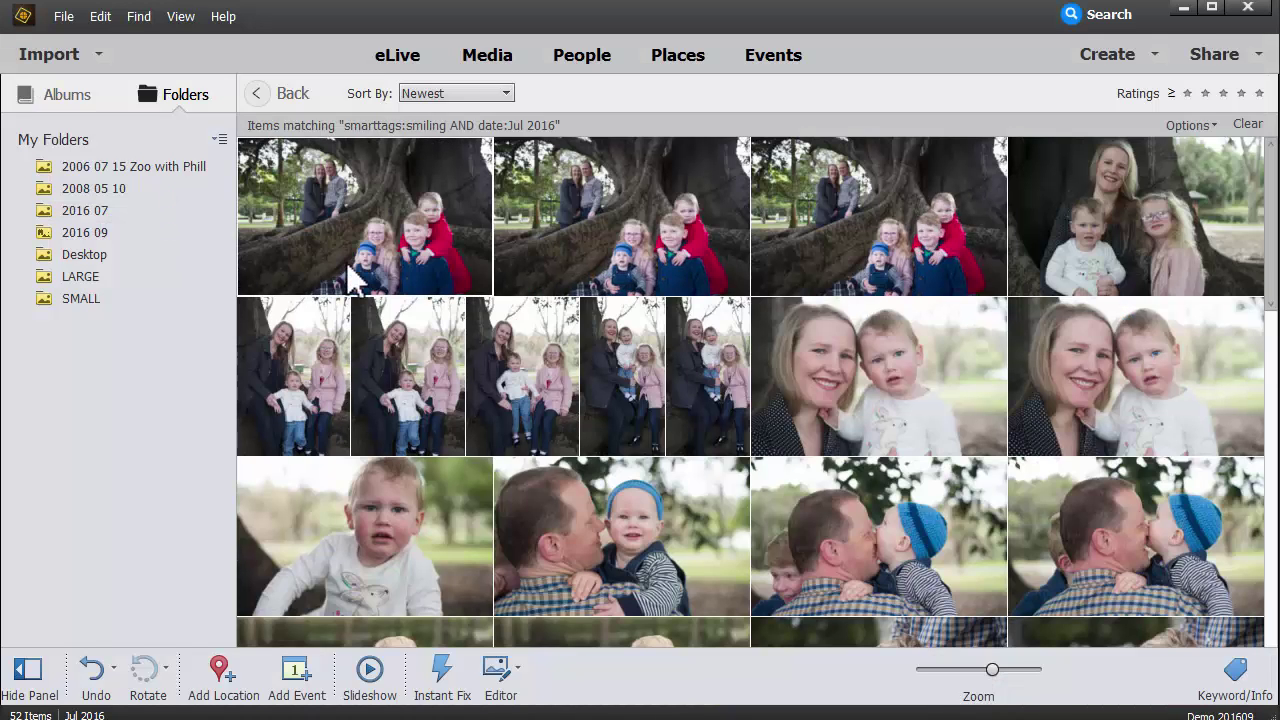
# Step: In the man-and-baby photo, mark the baby's face and tag it with the suggested person
pyautogui.doubleClick(666, 534)
pyautogui.click(558, 676)
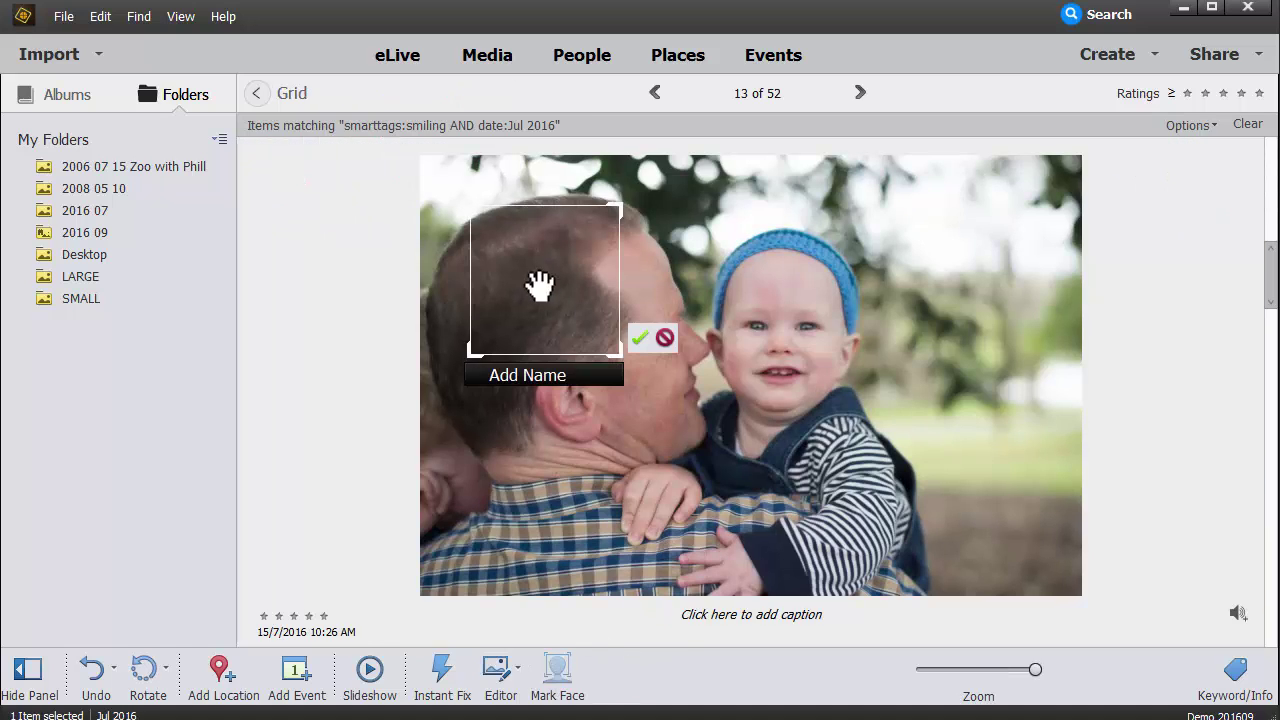
pyautogui.moveTo(592, 322); pyautogui.dragTo(786, 373)
pyautogui.write('m')
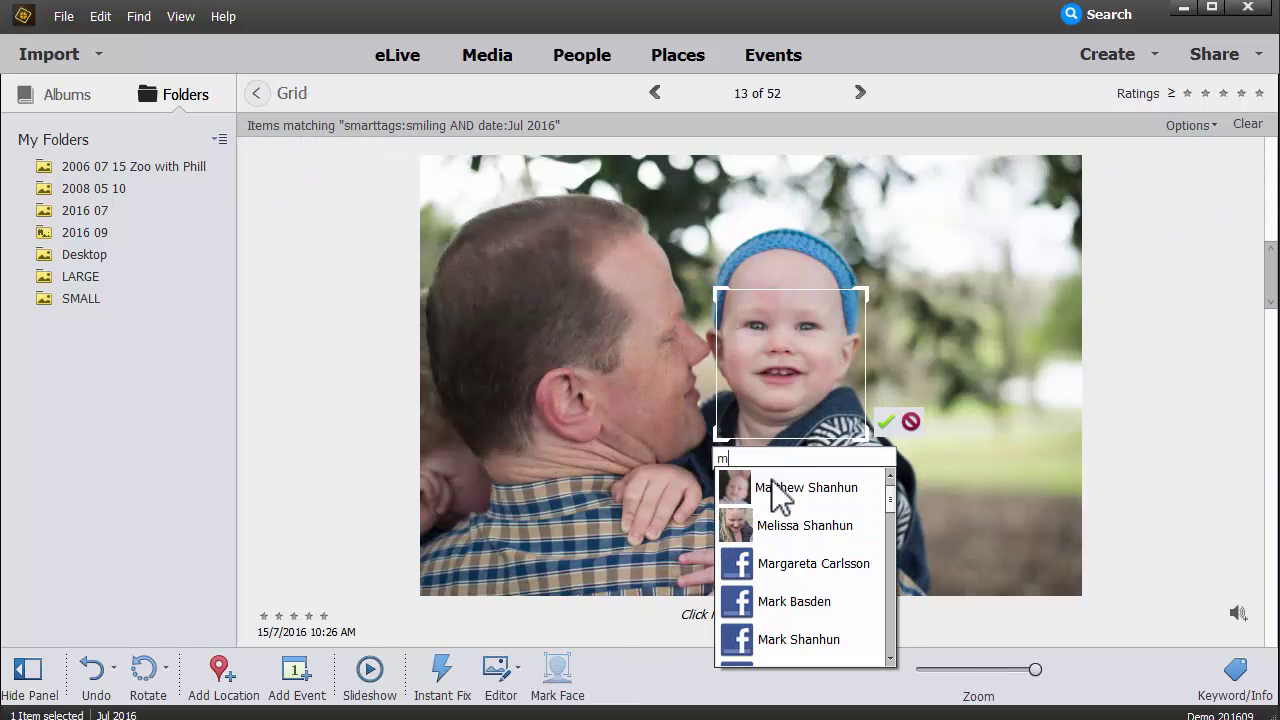
pyautogui.click(792, 490)
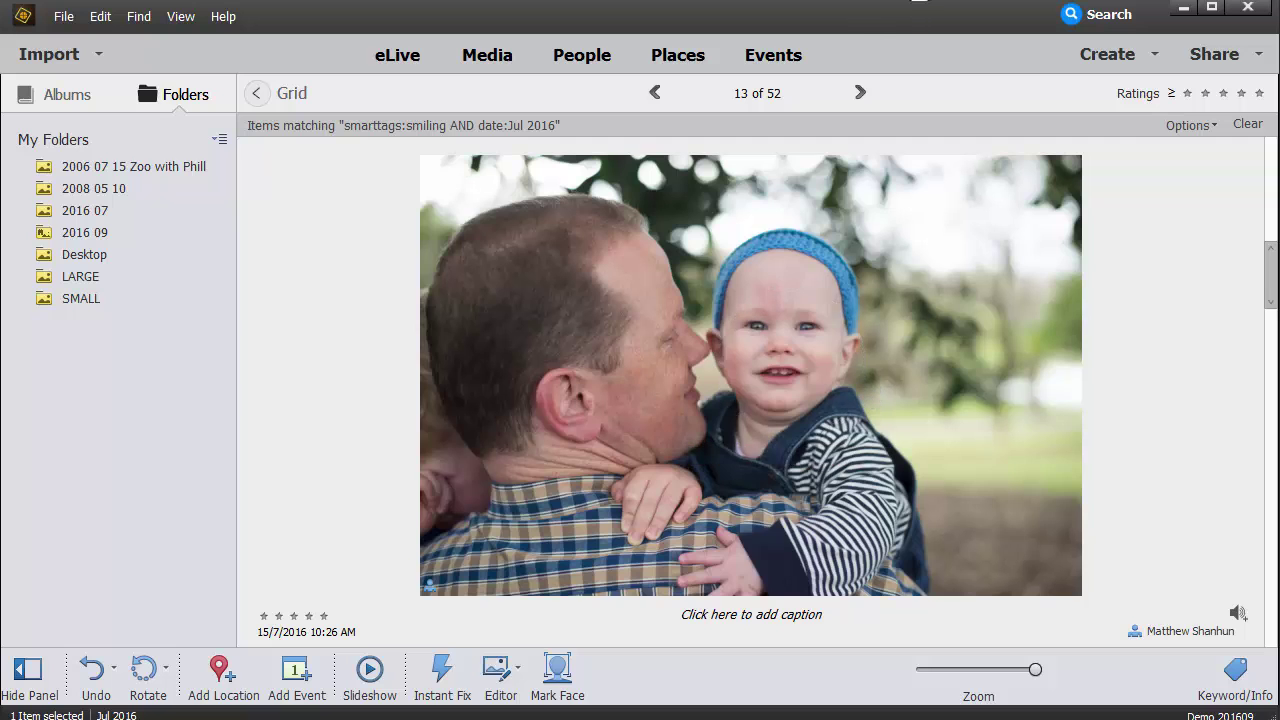
pyautogui.click(1100, 14)
# Step: Search one named person's photos taken in Western Australia (14 items) and list the smart tags
pyautogui.click(253, 75)
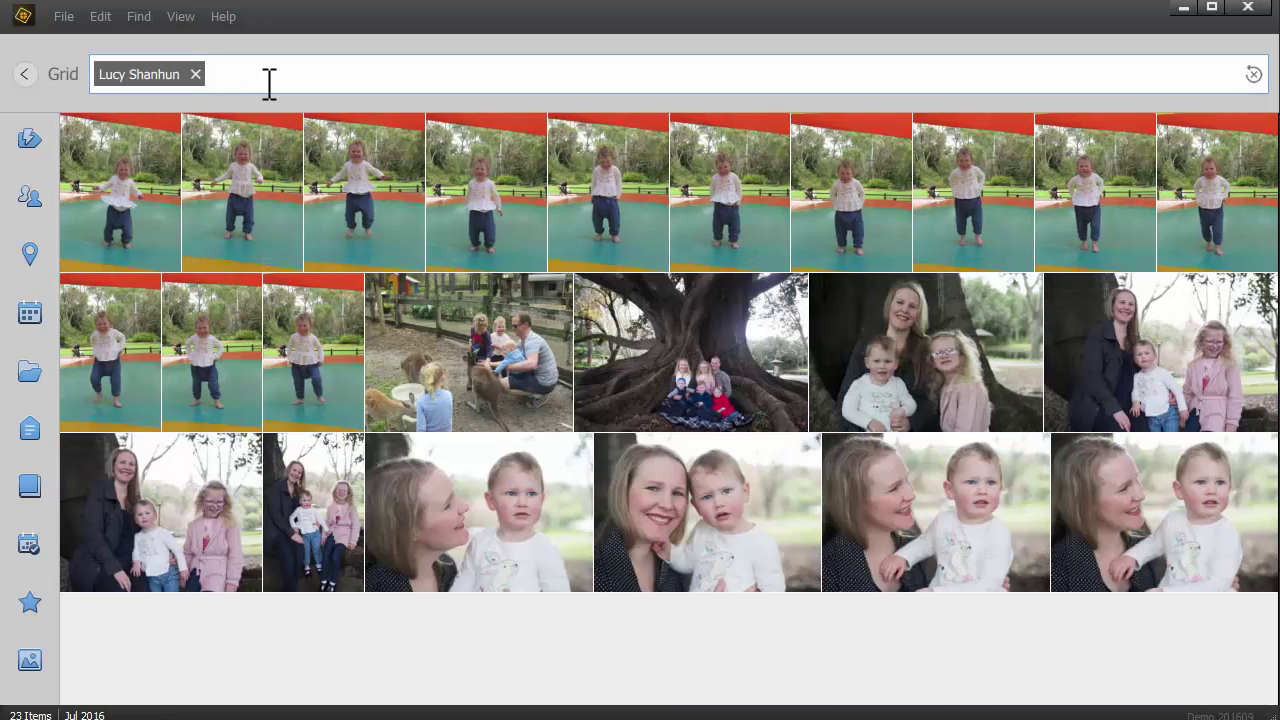
pyautogui.click(30, 254)
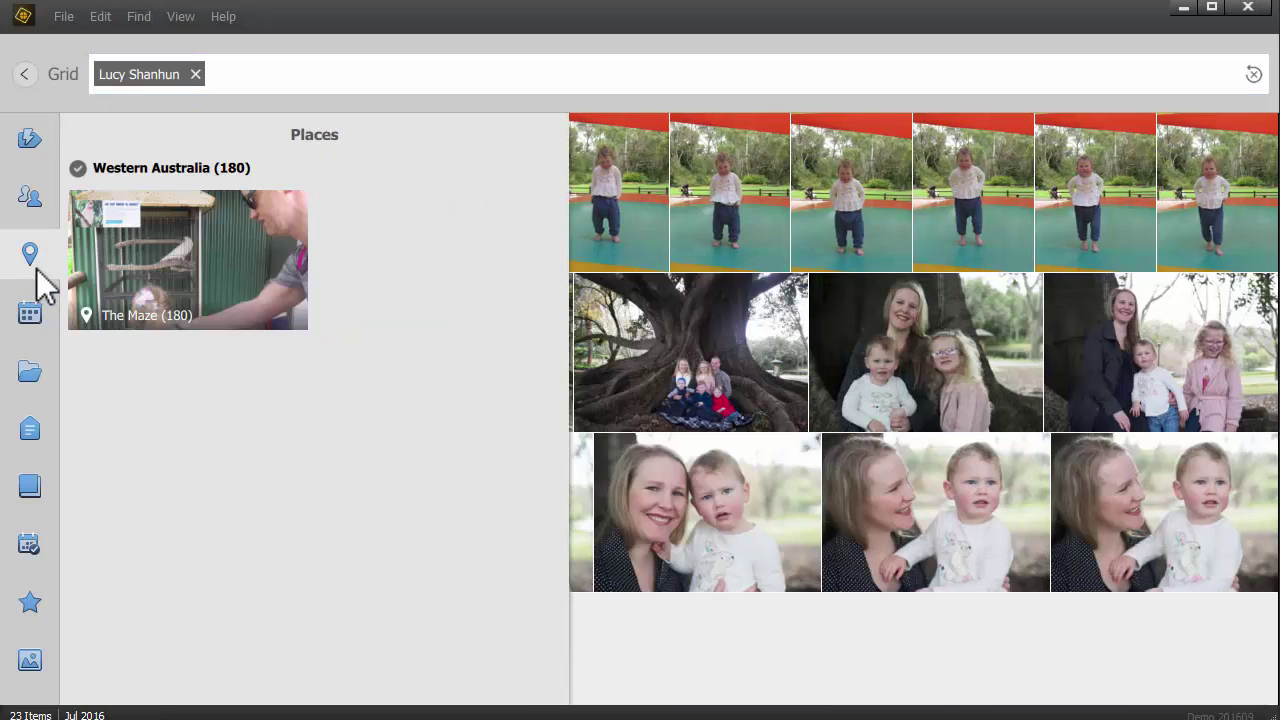
pyautogui.click(186, 270)
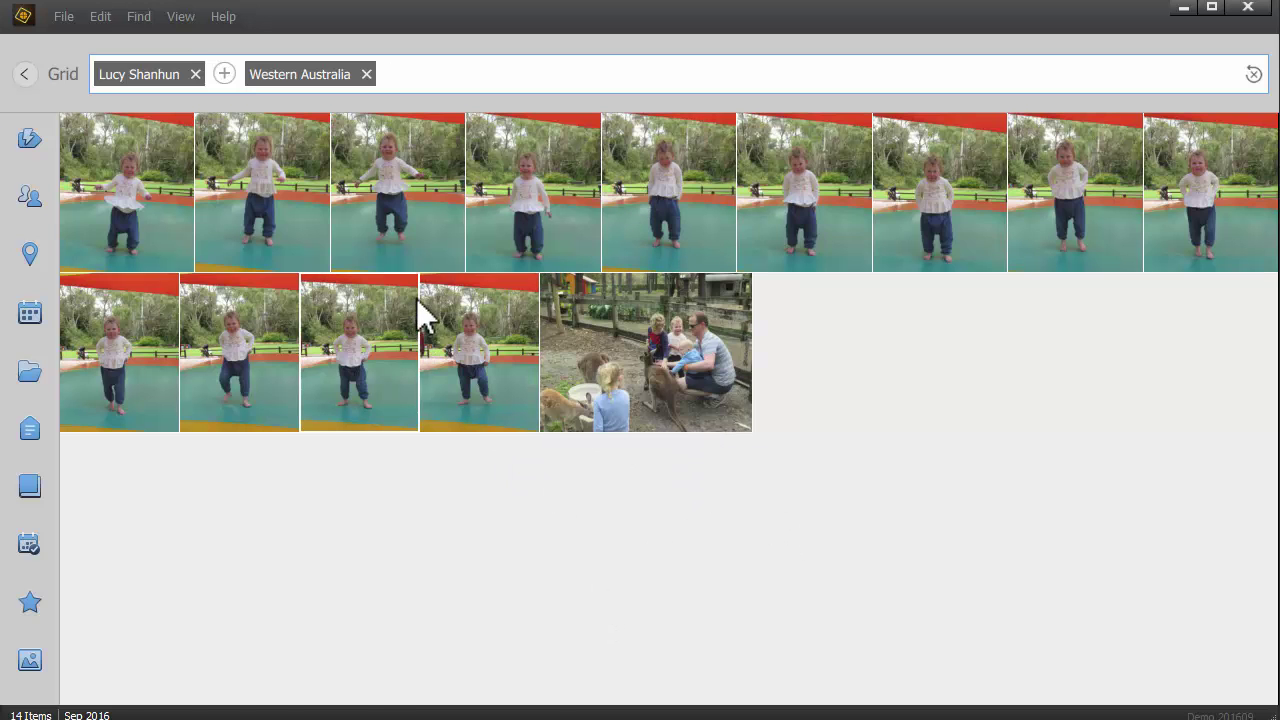
pyautogui.click(30, 138)
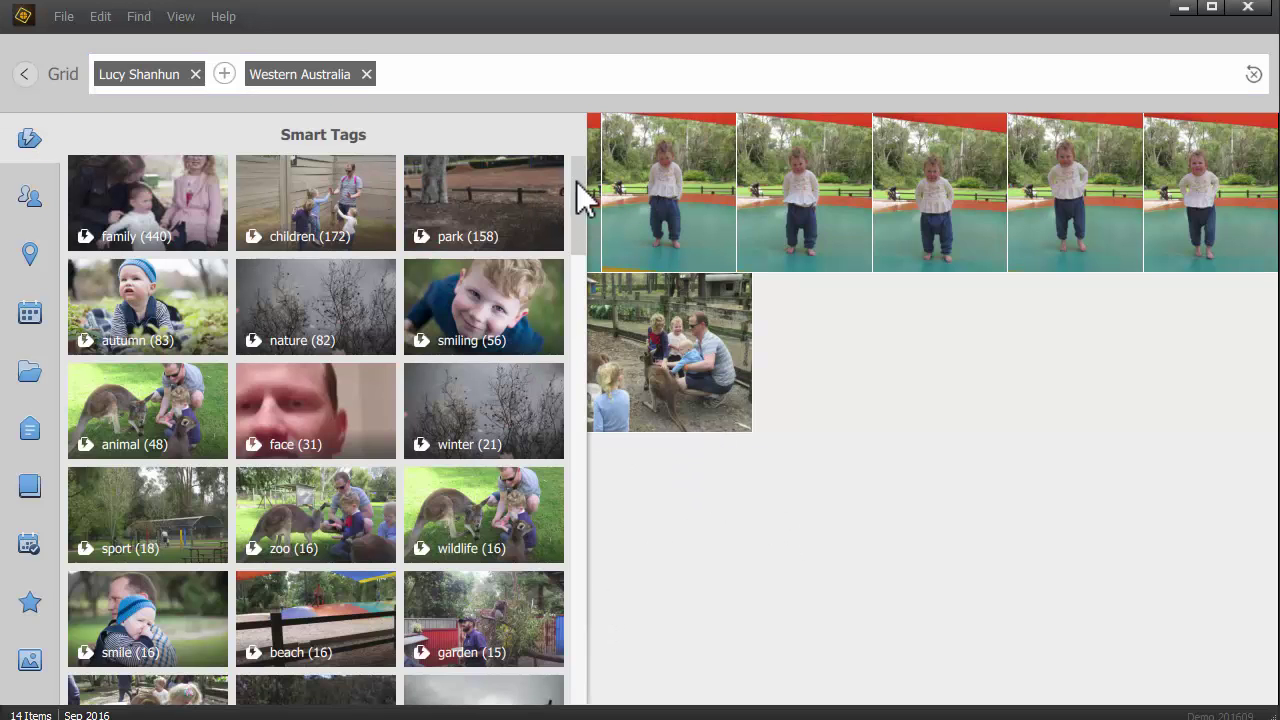
pyautogui.moveTo(578, 189); pyautogui.dragTo(583, 366)
# Step: Clear the person and place terms and search for the soccer smart tag's 9 photos
pyautogui.scroll(-1, 491, 286)
pyautogui.click(200, 78)
pyautogui.click(195, 74)
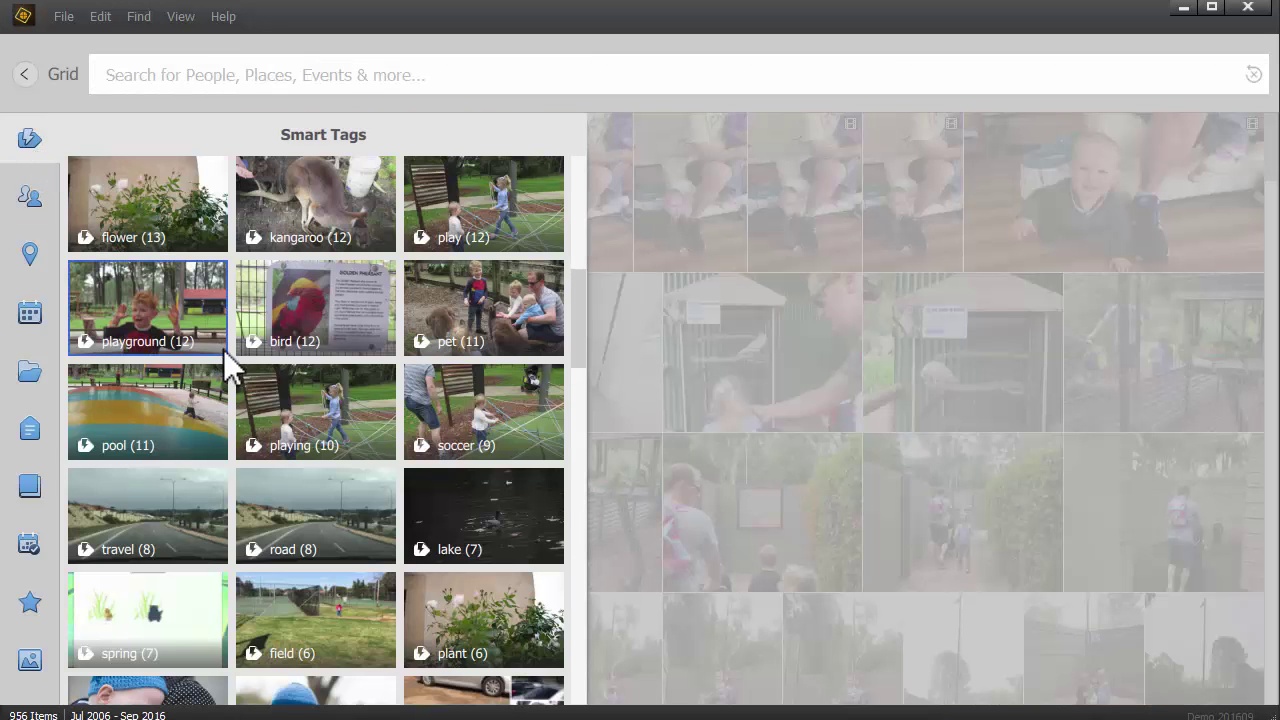
pyautogui.scroll(-3, 575, 355)
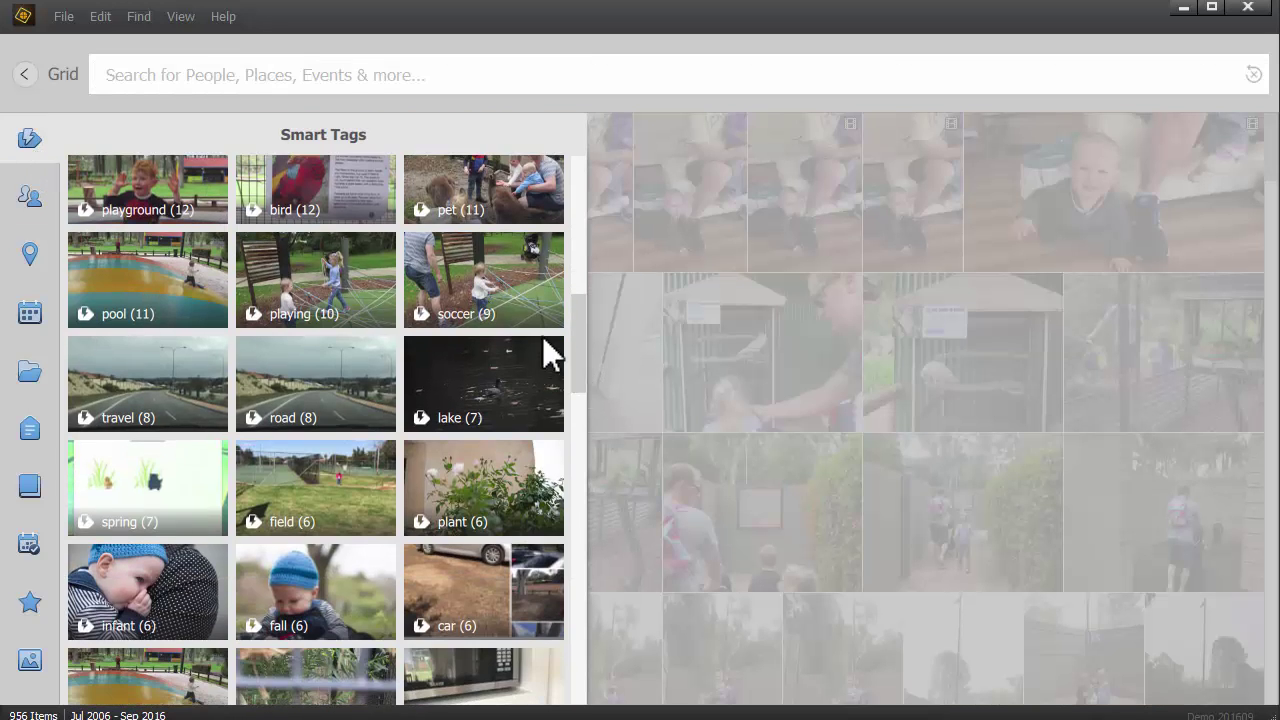
pyautogui.click(522, 307)
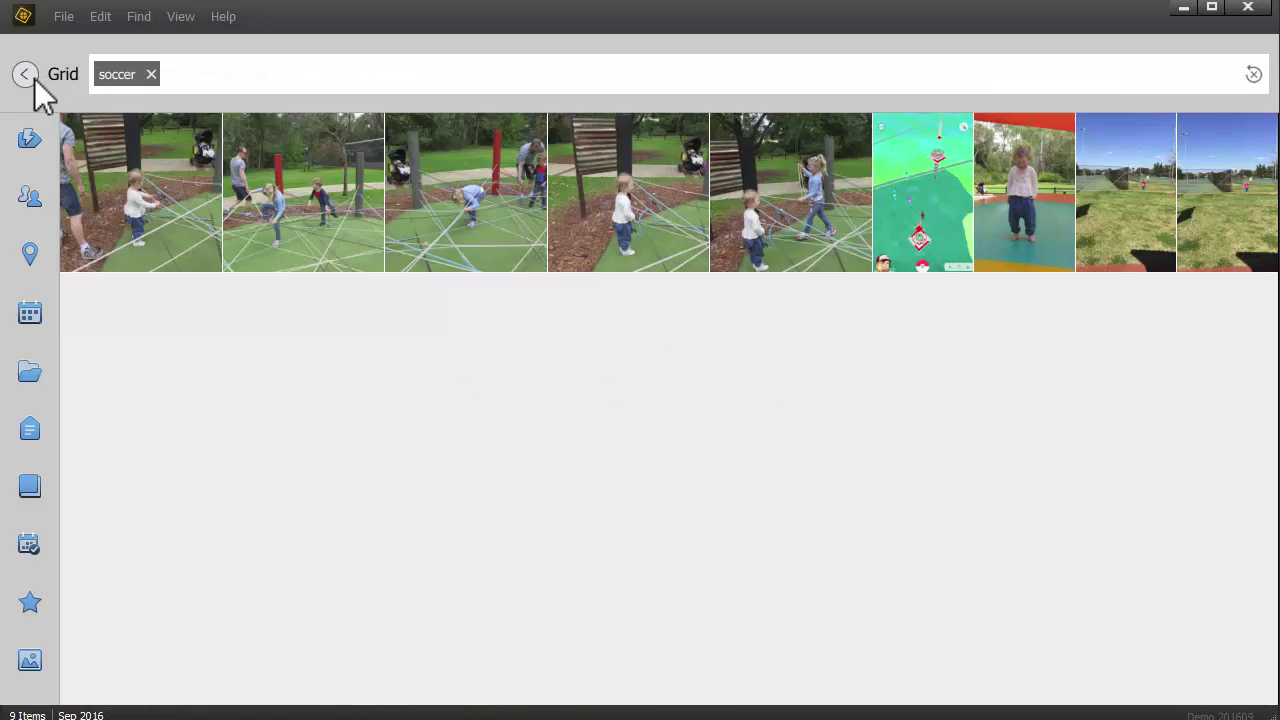
pyautogui.click(36, 77)
# Step: Select all nine soccer photos and bring up the Remove Smart Tag choices
pyautogui.click(327, 243)
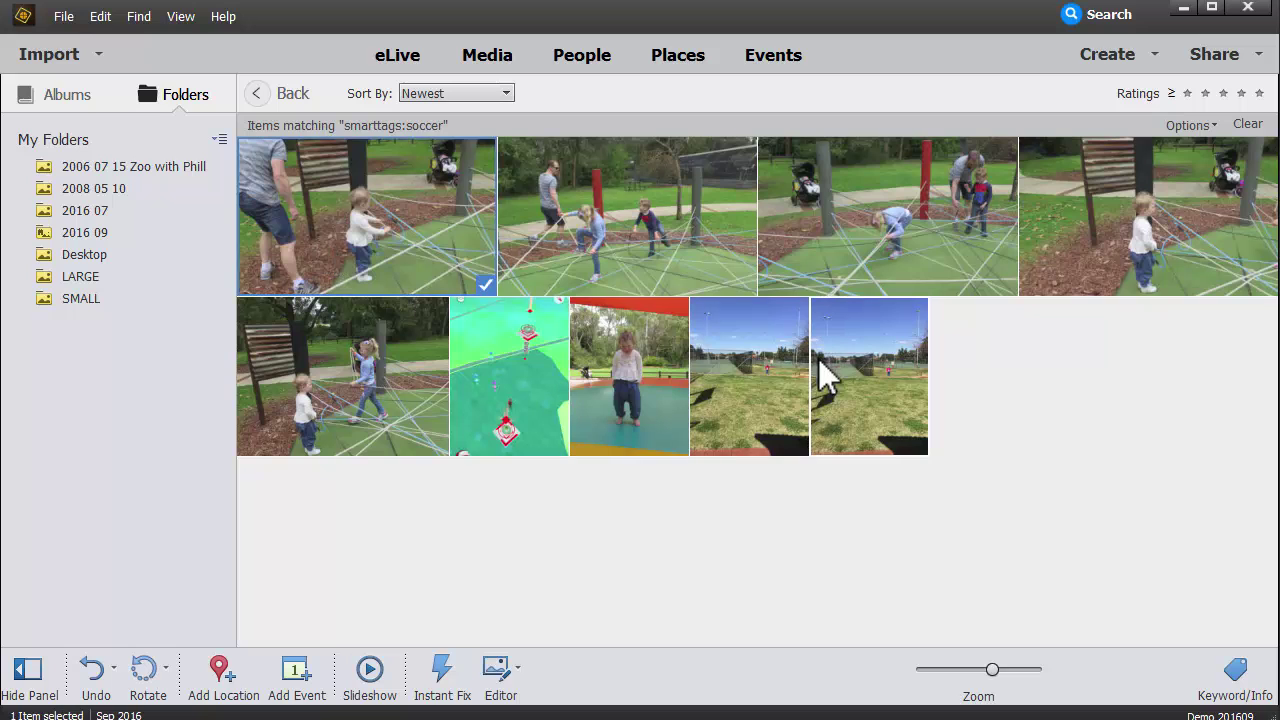
pyautogui.keyDown('shift'); pyautogui.click(887, 407); pyautogui.keyUp('shift')
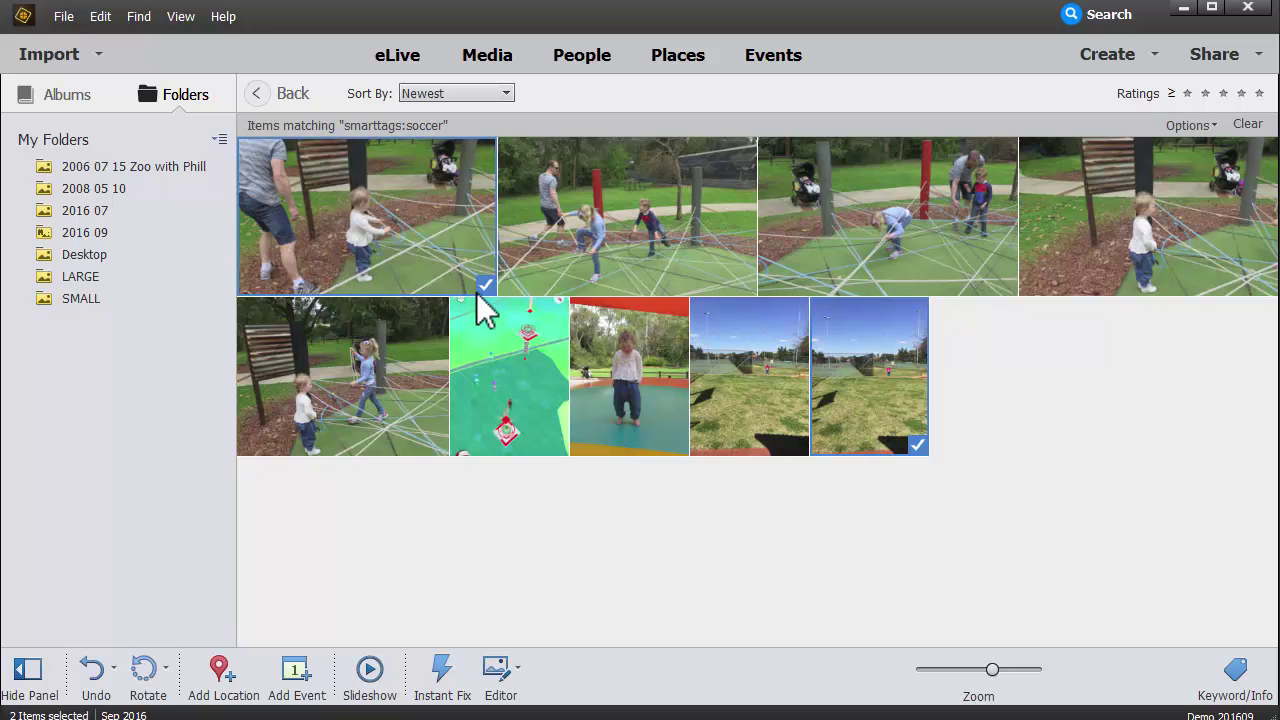
pyautogui.hotkey('ctrl', 'shift', 'a')
pyautogui.hotkey('ctrl', 'a')
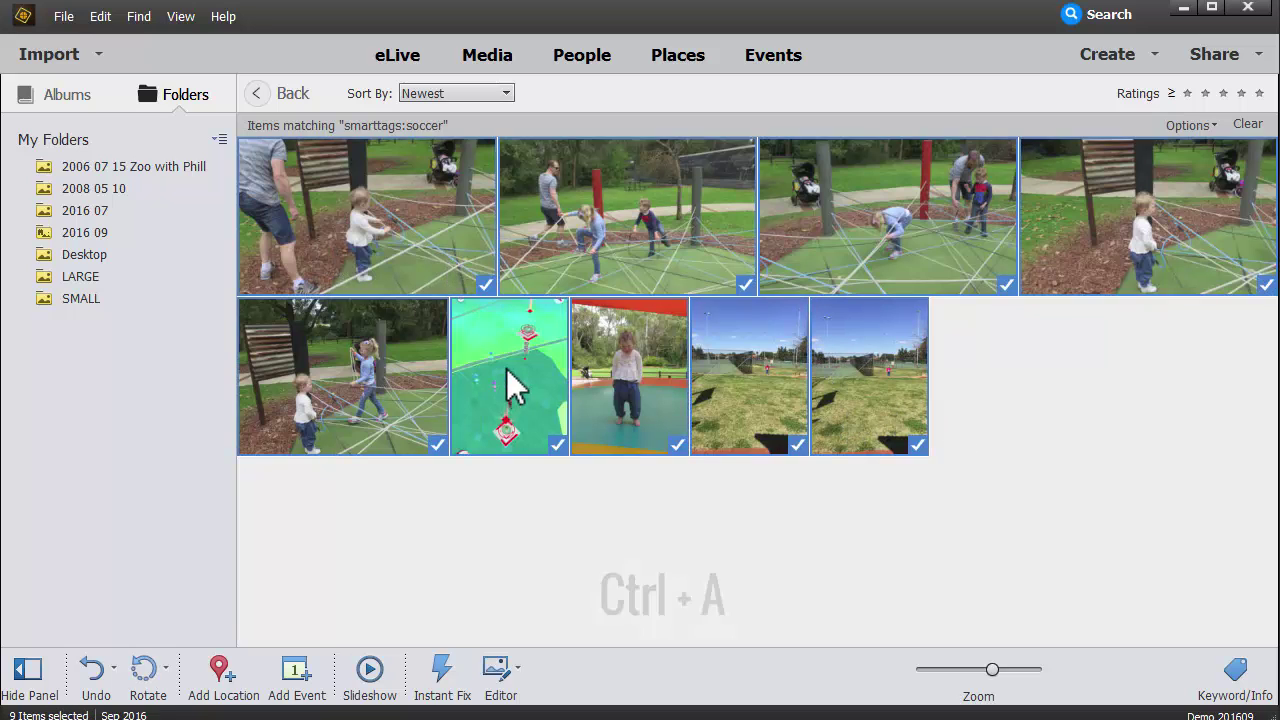
pyautogui.rightClick(641, 397)
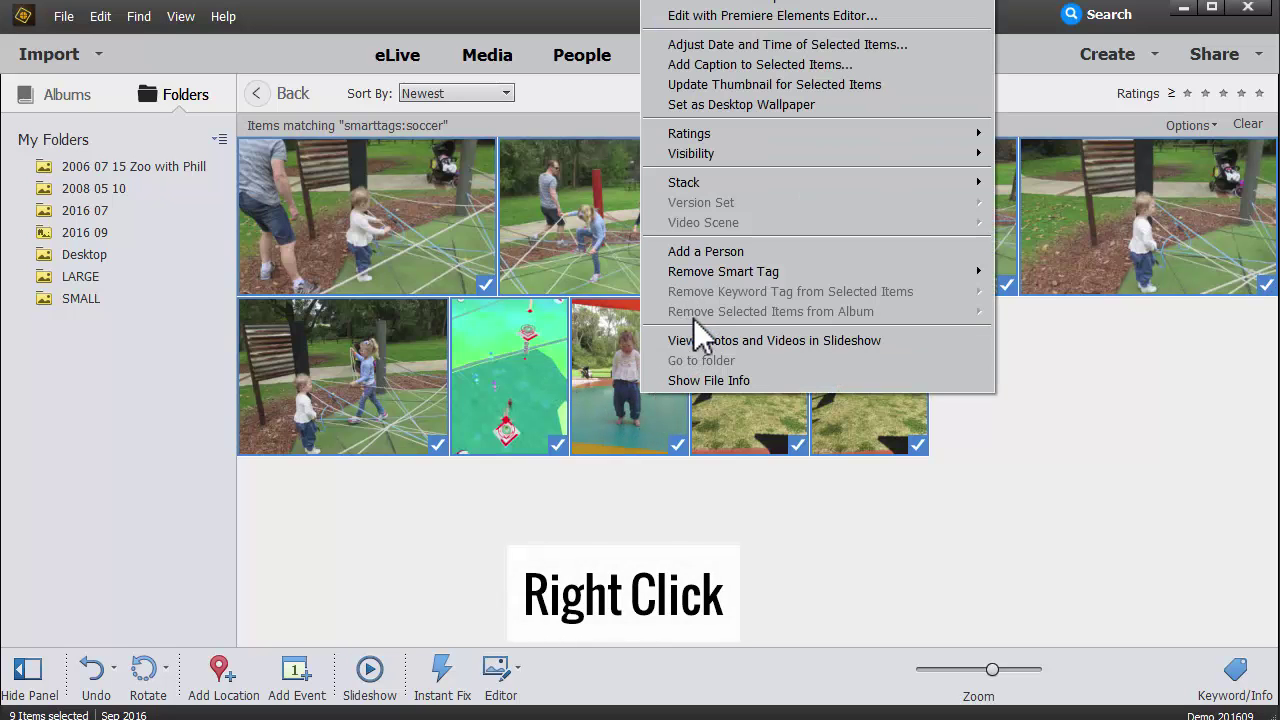
pyautogui.moveTo(697, 277)
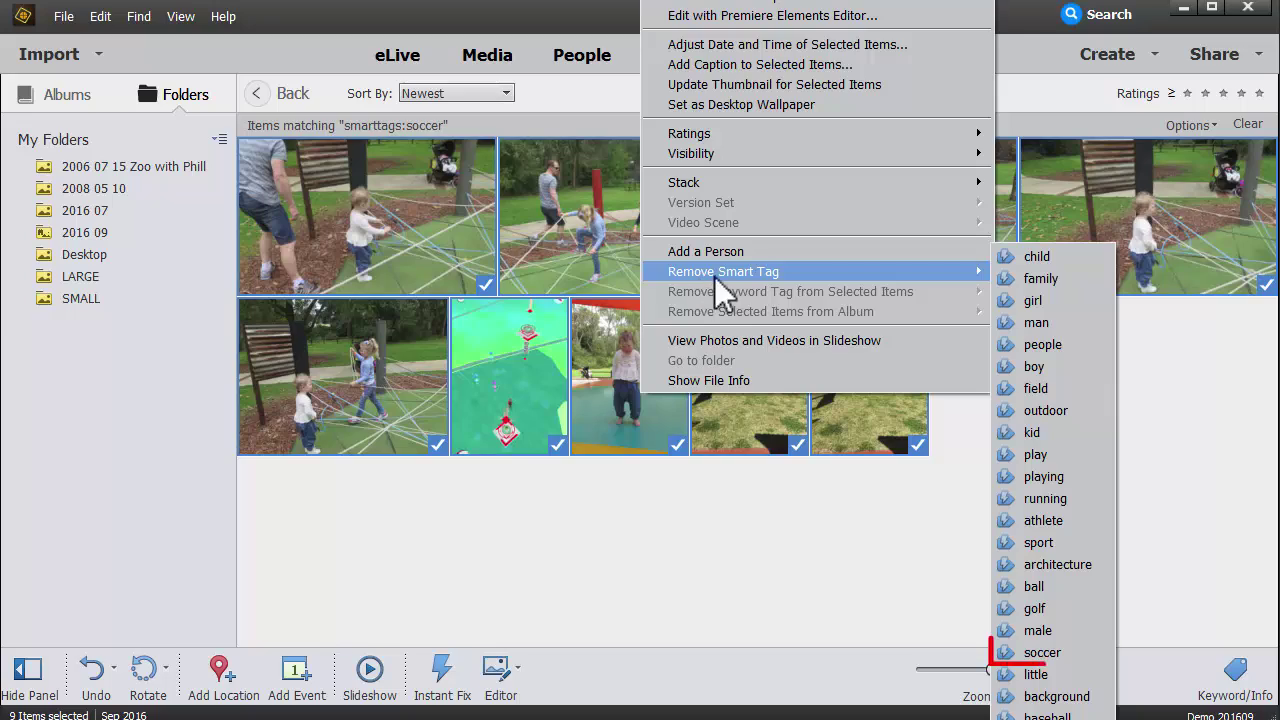
# Step: Remove the soccer smart tag from the nine photos, then view the wall photo at The Maze
pyautogui.click(1040, 652)
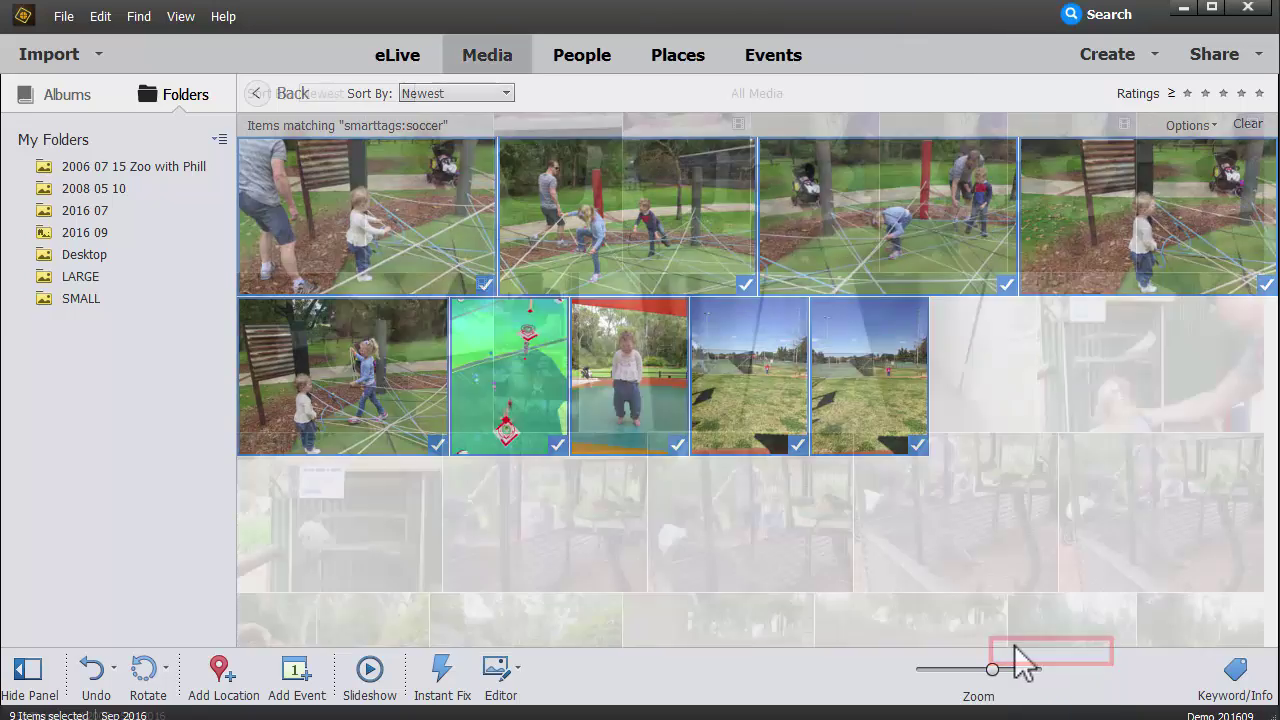
pyautogui.scroll(-3, 735, 425)
pyautogui.scroll(-3, 712, 532)
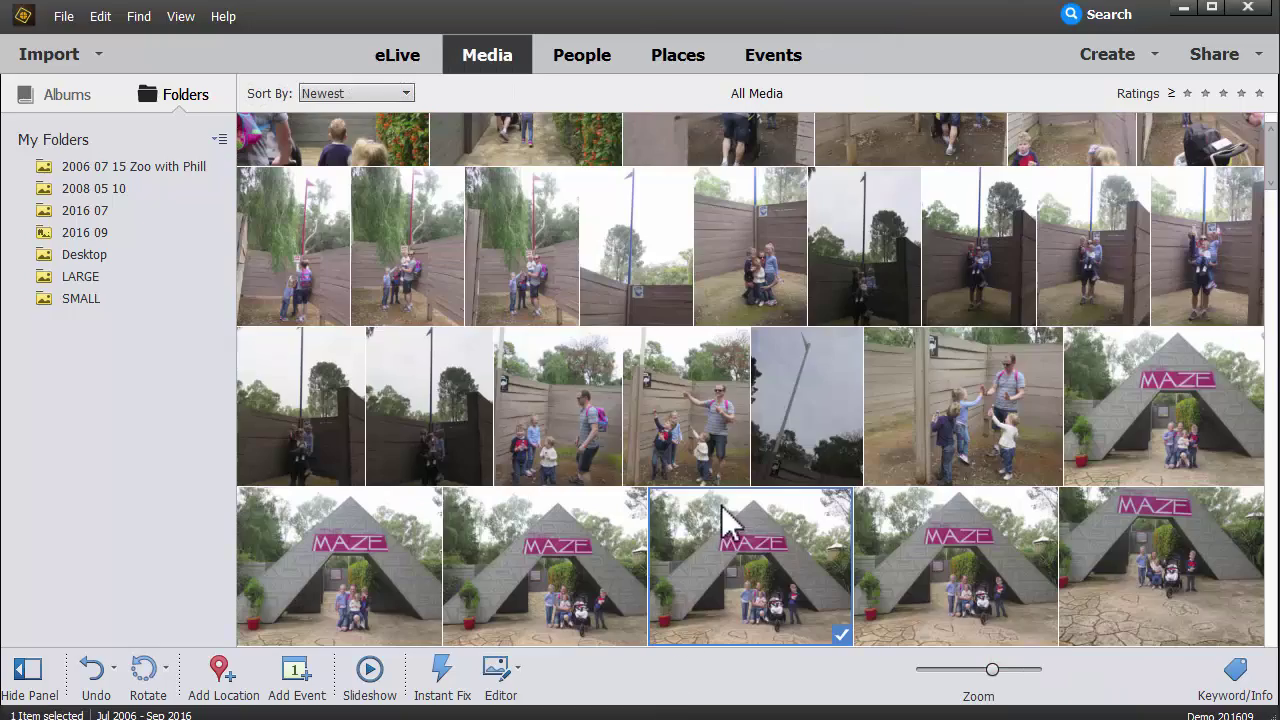
pyautogui.scroll(-3, 720, 523)
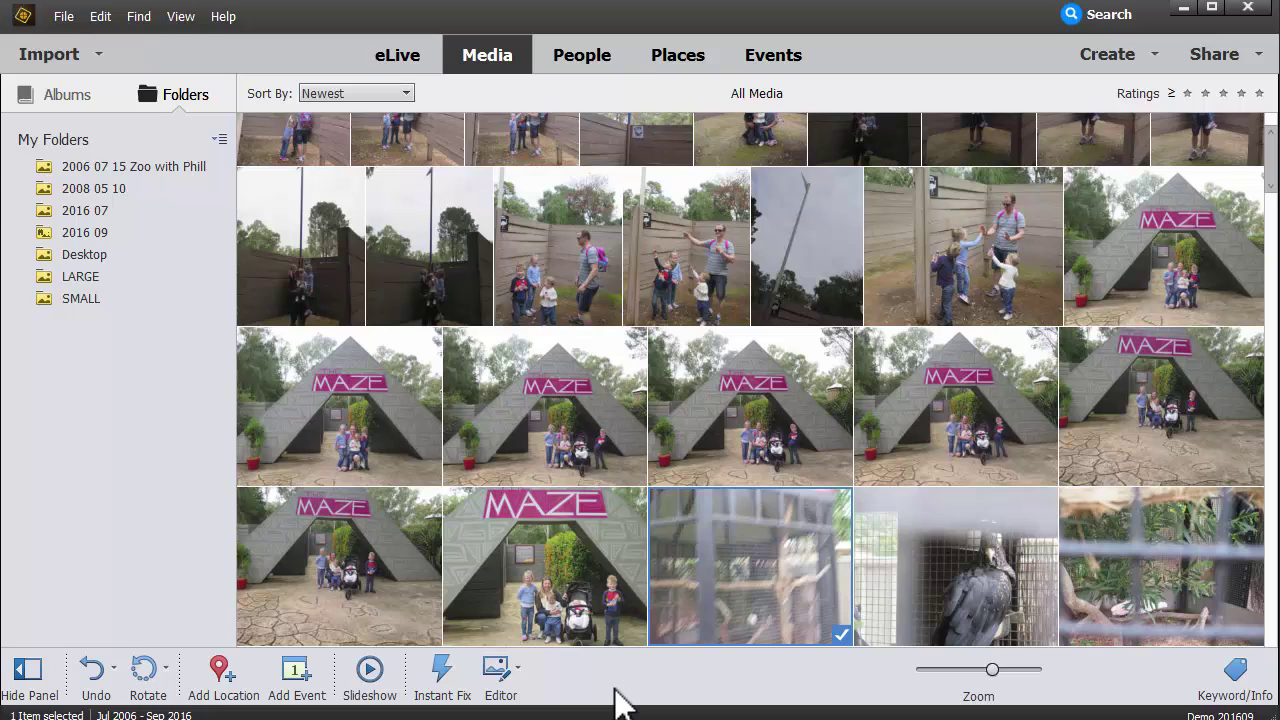
pyautogui.click(680, 257)
pyautogui.doubleClick(686, 272)
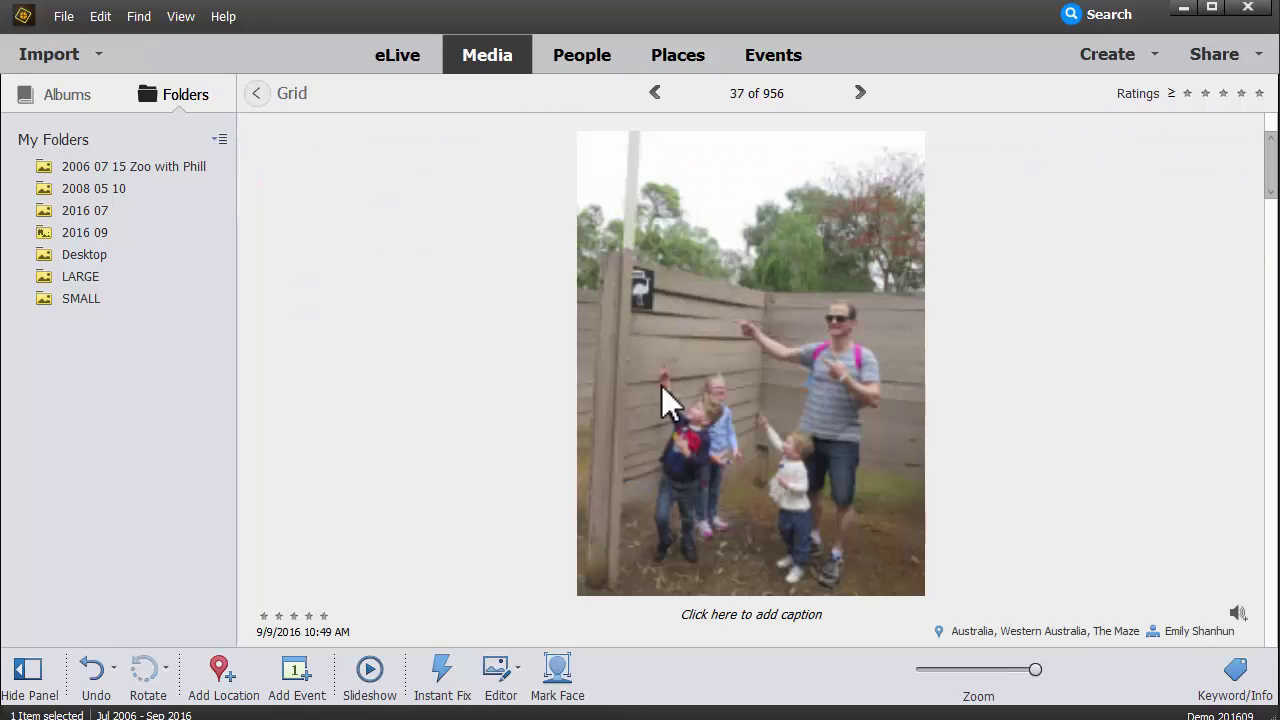